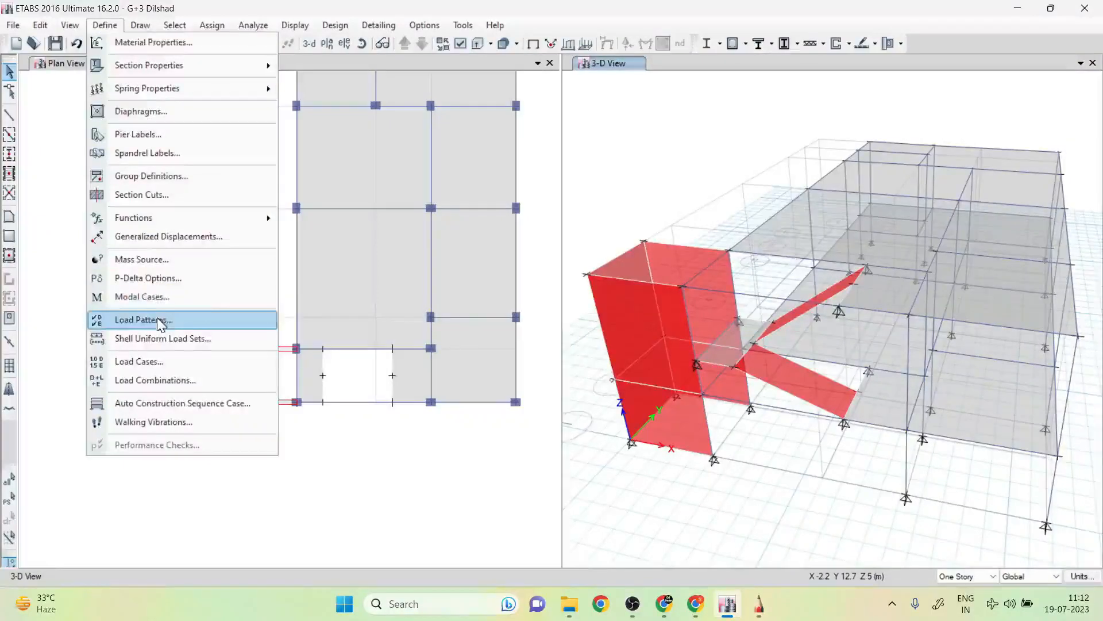
# - Try to delete the EQ and EQY seismic load patterns from the load pattern definitions
pyautogui.click(144, 319)
pyautogui.click(296, 295)
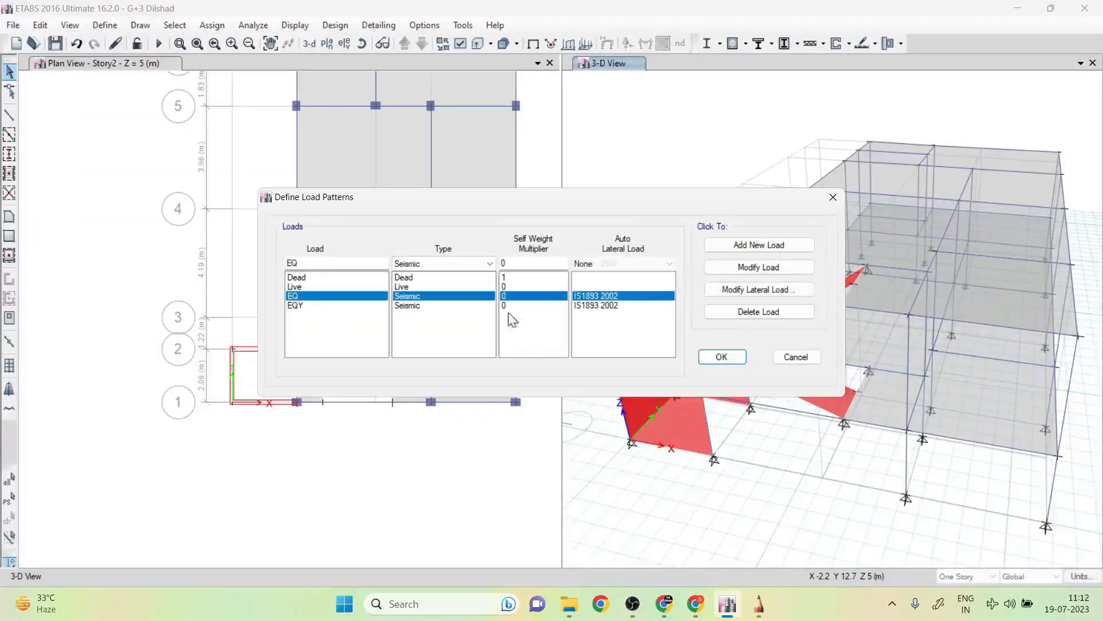
pyautogui.click(774, 309)
pyautogui.click(590, 347)
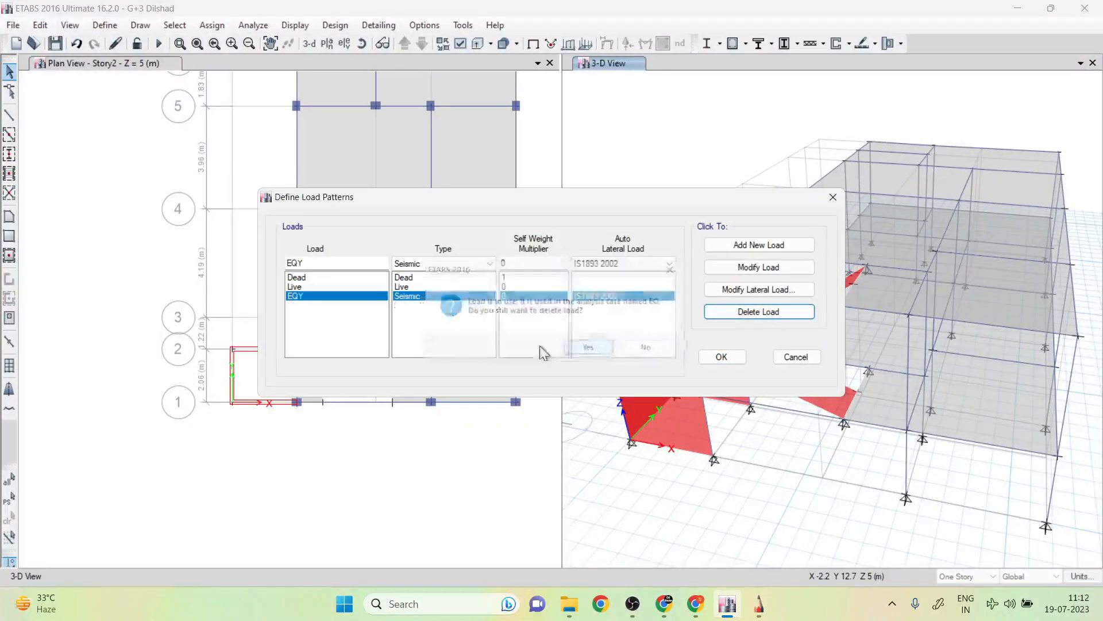
pyautogui.click(769, 313)
pyautogui.click(590, 347)
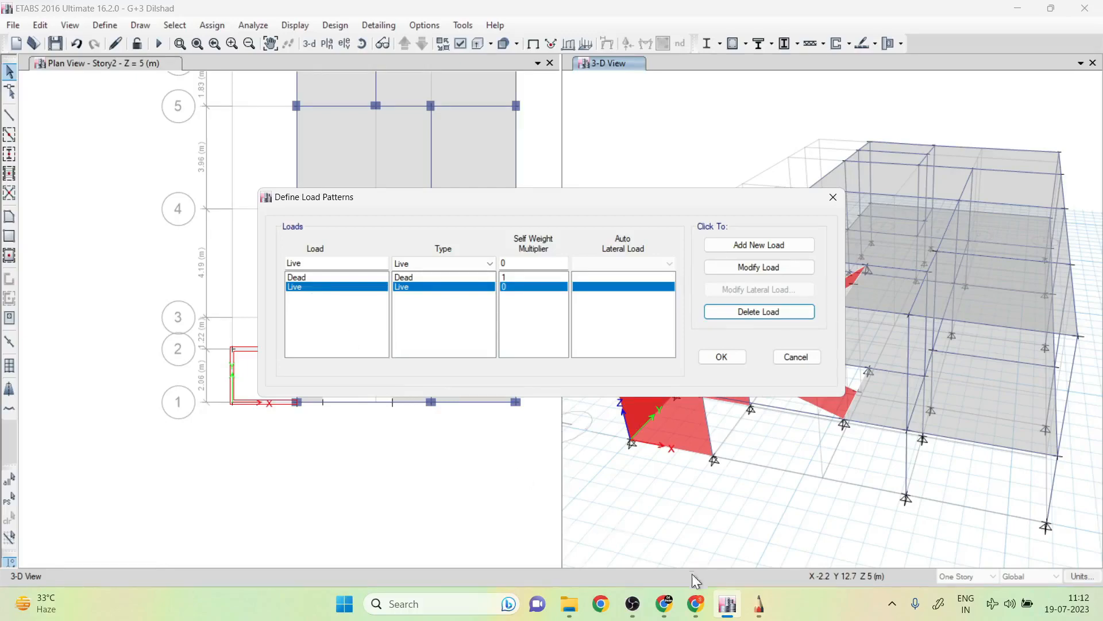
# - Switch to SketchBook, show the Load Pattern notes in frame 8, and tick the heading in dark red
pyautogui.click(759, 604)
pyautogui.click(531, 554)
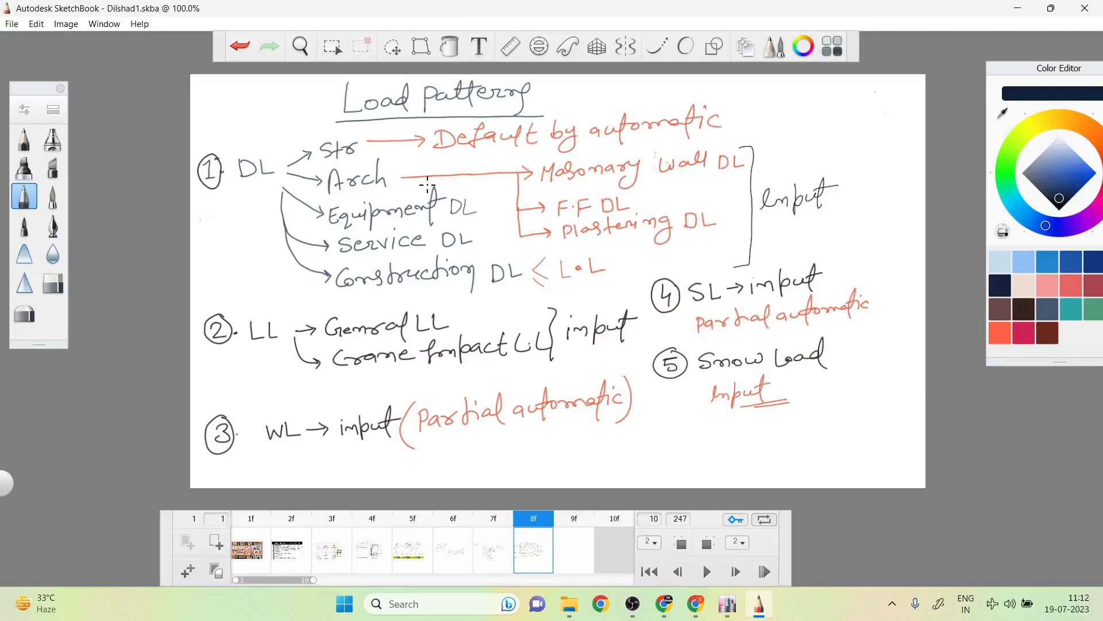
pyautogui.moveTo(1004, 73); pyautogui.dragTo(984, 76)
pyautogui.click(1093, 177)
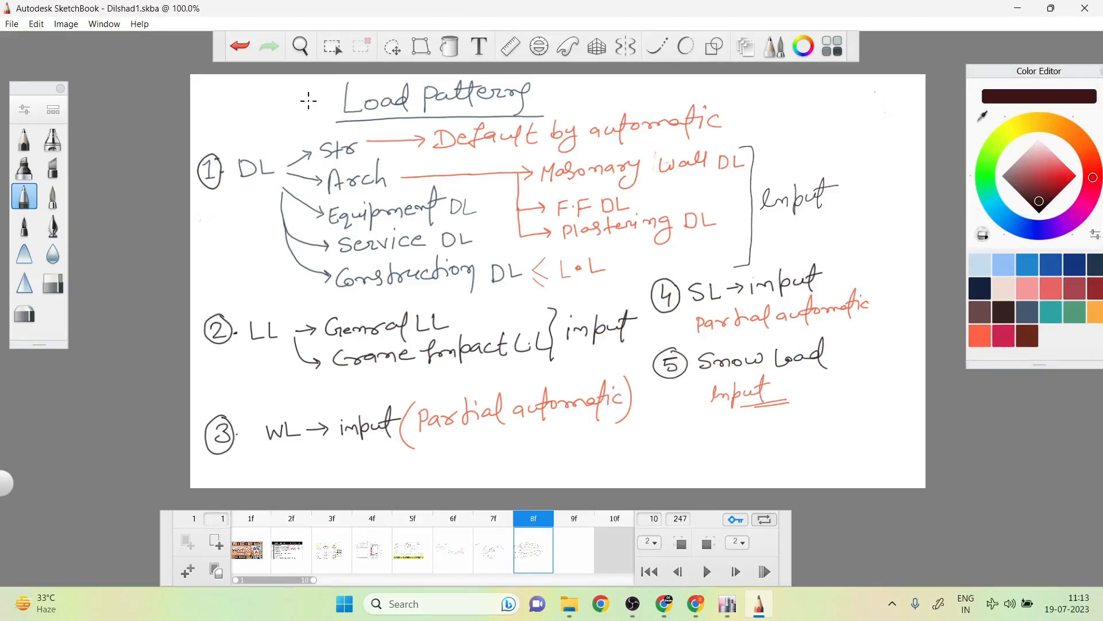
pyautogui.moveTo(309, 101); pyautogui.dragTo(352, 73)
# - In bright red, tick item 1 DL, circle Str, and tick the "Default by automatic" note
pyautogui.click(1070, 177)
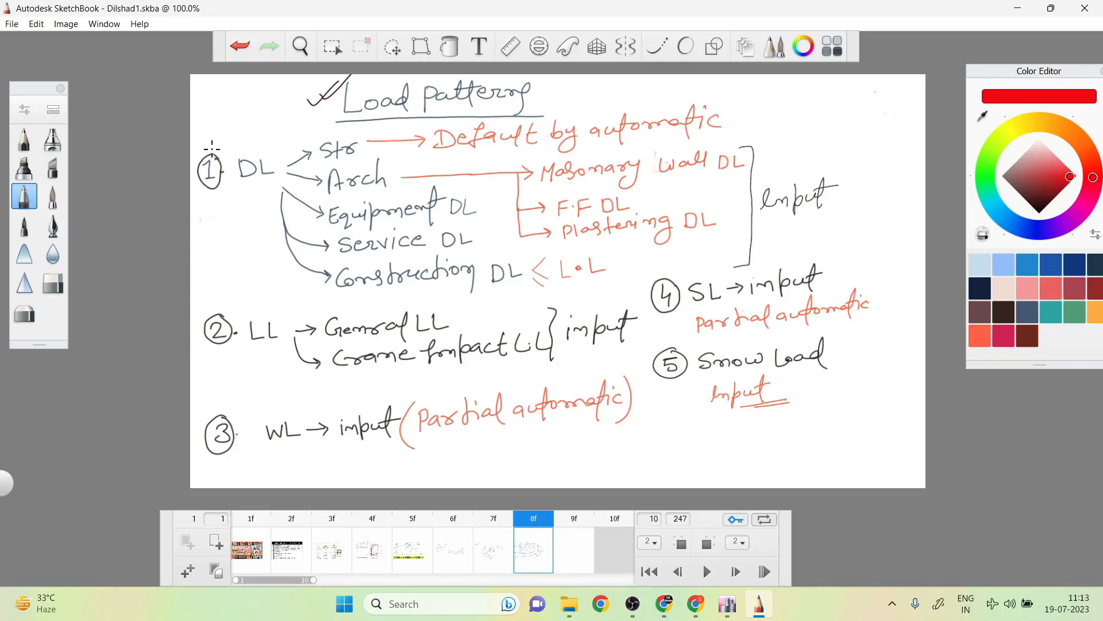
pyautogui.moveTo(212, 149); pyautogui.dragTo(251, 117)
pyautogui.moveTo(352, 127)
pyautogui.mouseDown()
pyautogui.moveTo(322, 136)
pyautogui.moveTo(323, 164)
pyautogui.moveTo(365, 148)
pyautogui.moveTo(352, 127)
pyautogui.mouseUp()
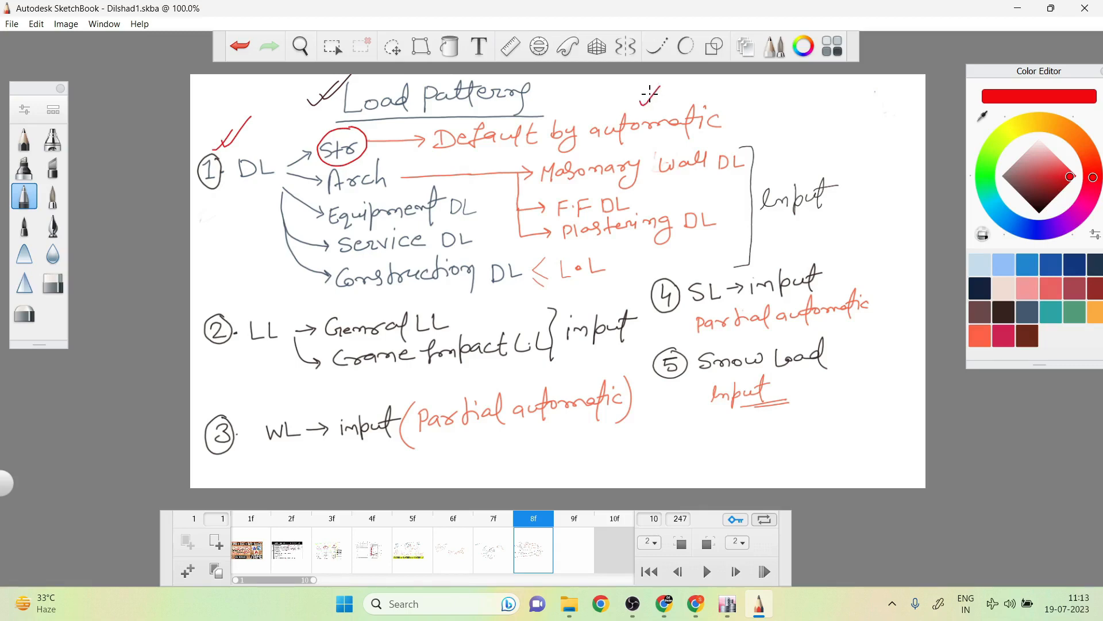
pyautogui.moveTo(641, 97); pyautogui.dragTo(672, 81)
# - Circle Arch and tick Plastering DL, the bracketed Input note and Equipment DL in red
pyautogui.moveTo(372, 165)
pyautogui.mouseDown()
pyautogui.moveTo(329, 165)
pyautogui.moveTo(323, 186)
pyautogui.moveTo(370, 178)
pyautogui.mouseUp()
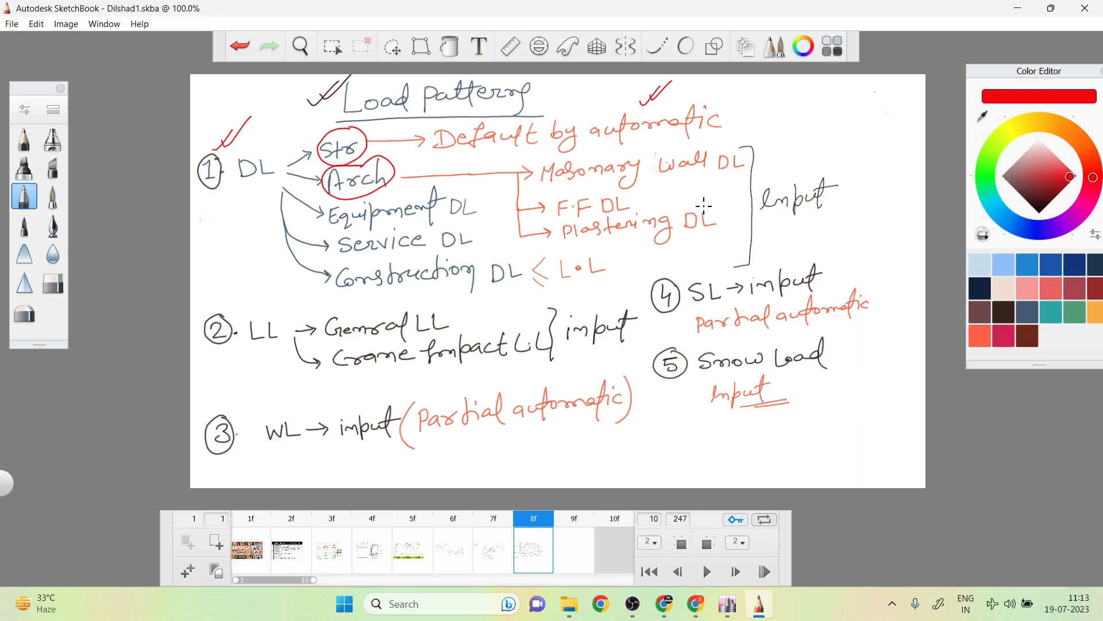
pyautogui.moveTo(693, 202); pyautogui.dragTo(712, 193)
pyautogui.moveTo(793, 172); pyautogui.dragTo(832, 153)
pyautogui.moveTo(302, 211); pyautogui.dragTo(336, 195)
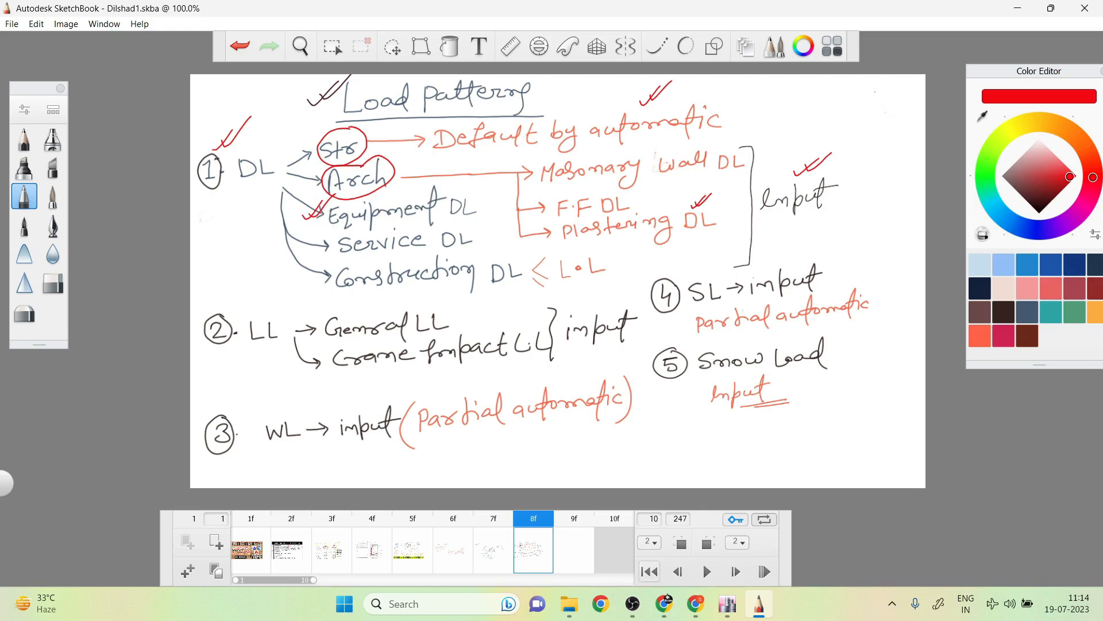
# - Switch to ETABS and close the load pattern definitions without applying the deletions
pyautogui.click(728, 604)
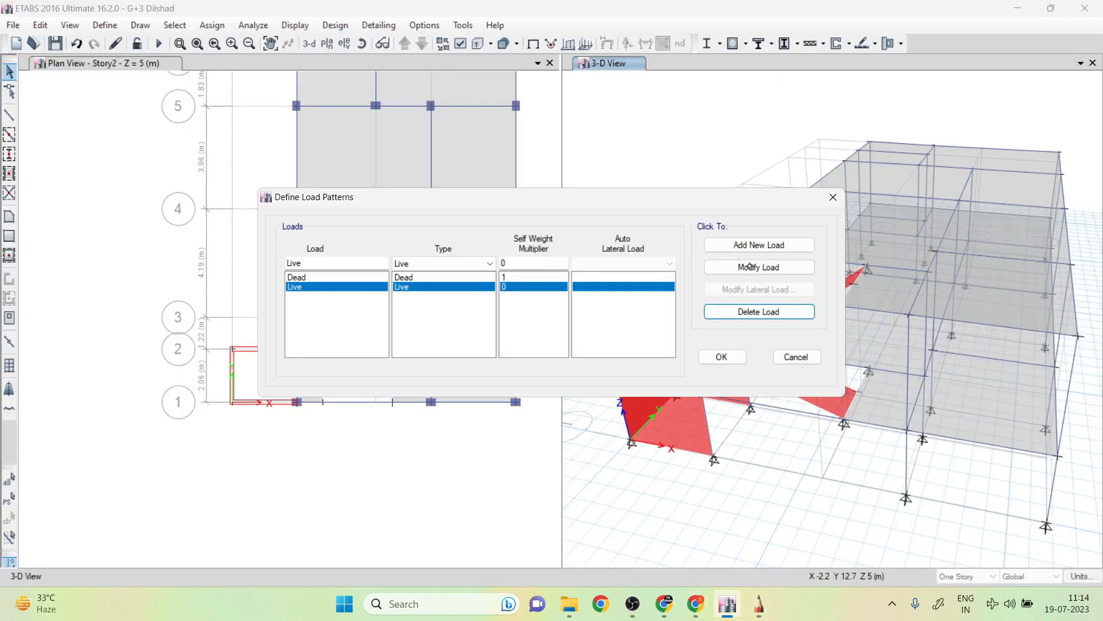
pyautogui.click(833, 197)
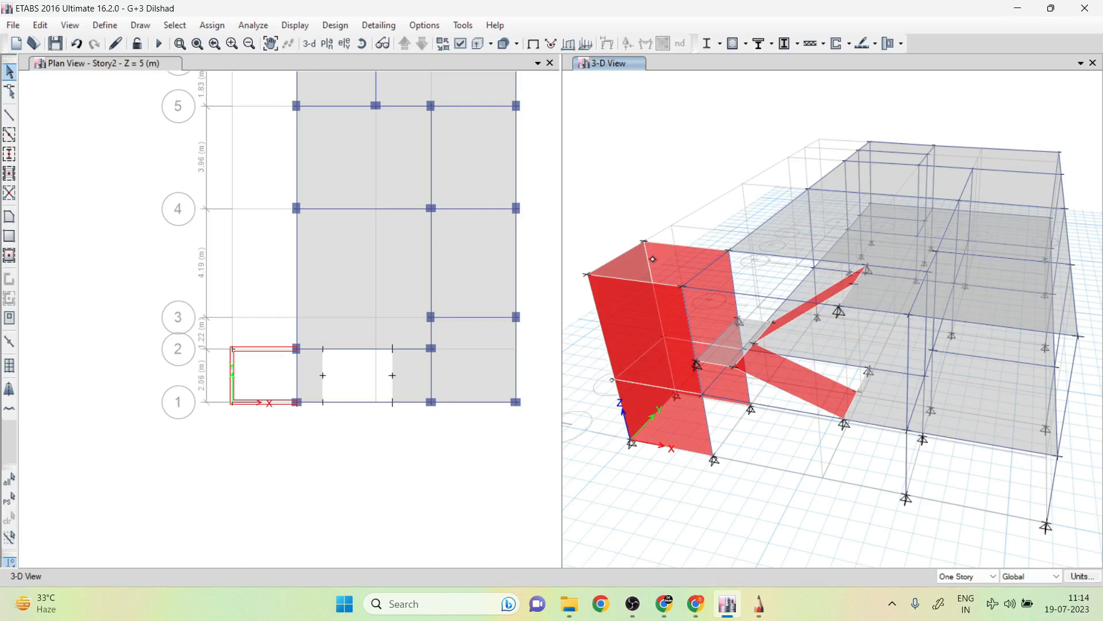
# - Switch to SketchBook, tick the Service DL item and put a red X after it
pyautogui.click(757, 603)
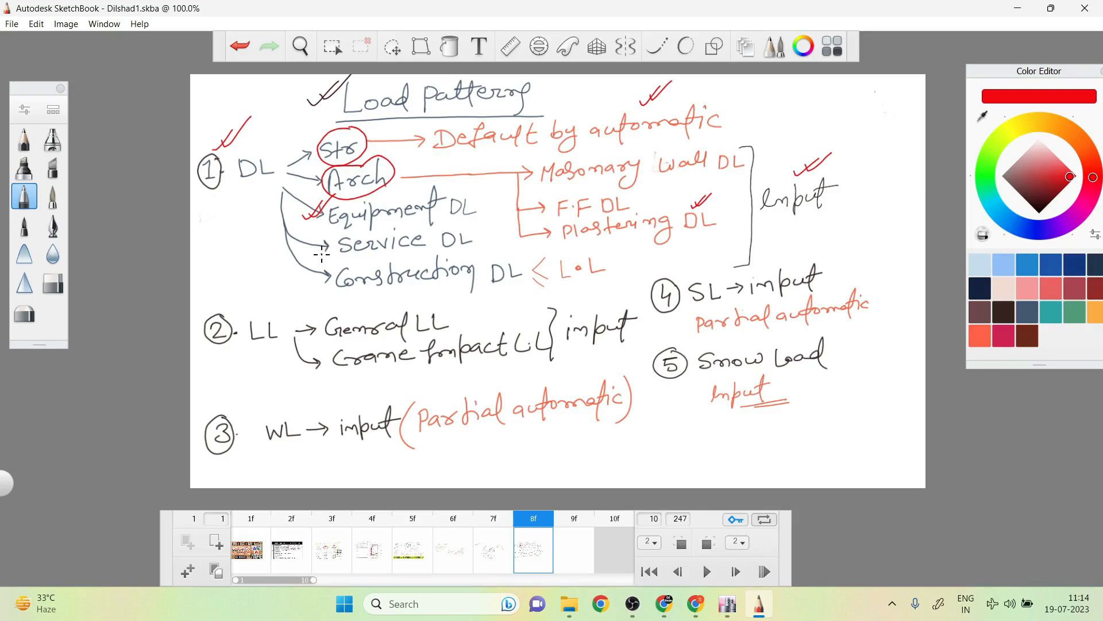
pyautogui.moveTo(323, 247); pyautogui.dragTo(344, 242)
pyautogui.click(728, 603)
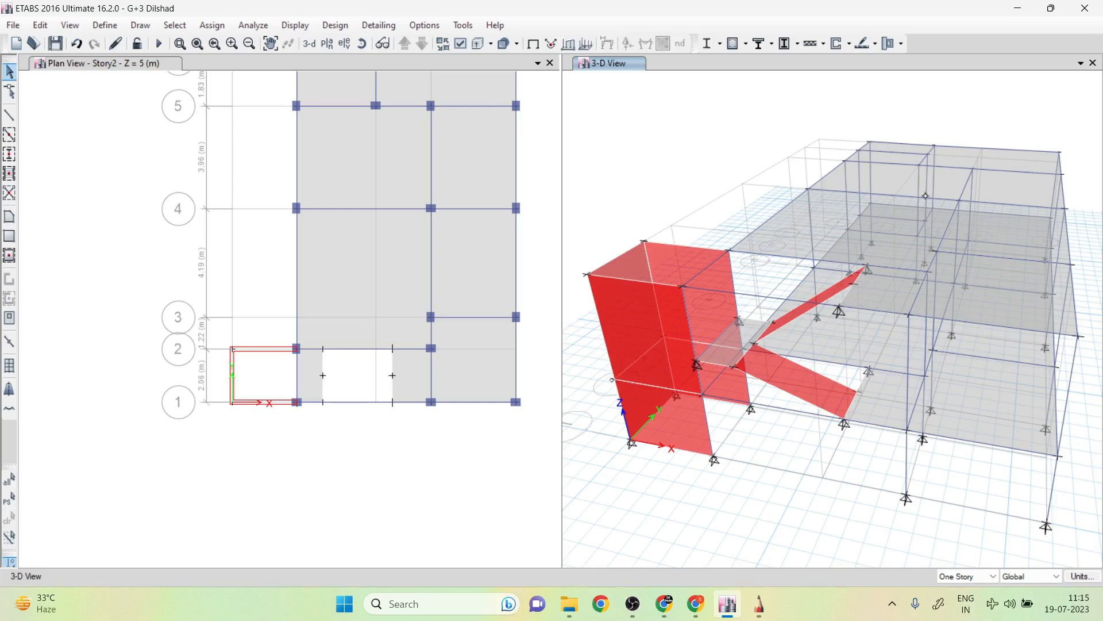
pyautogui.click(759, 603)
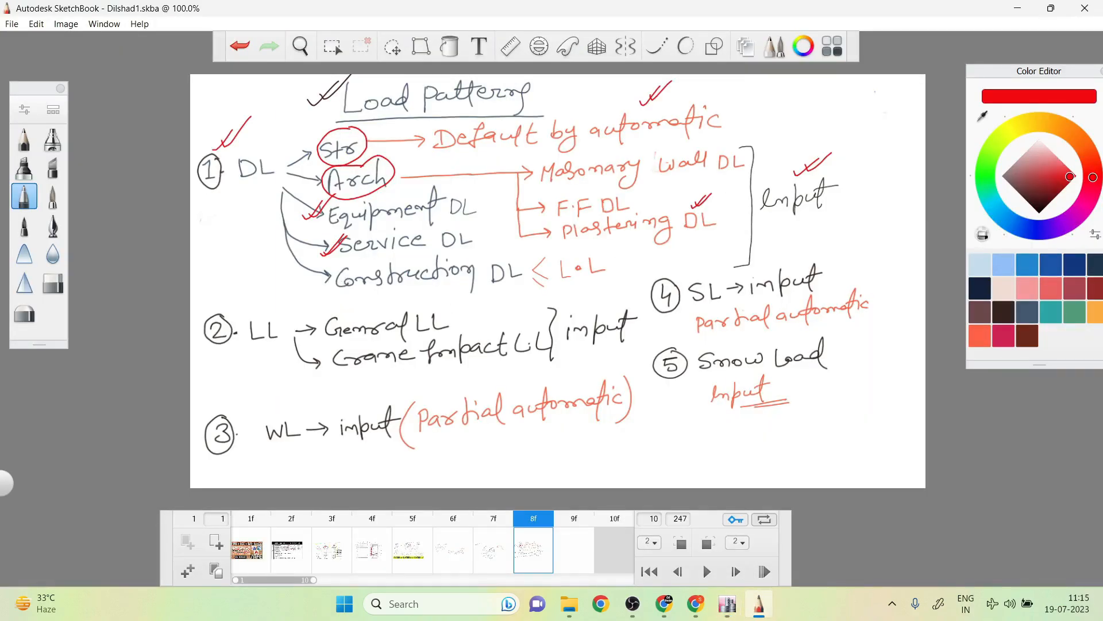
pyautogui.moveTo(478, 225); pyautogui.dragTo(490, 243)
pyautogui.moveTo(489, 225); pyautogui.dragTo(478, 244)
# - Sketch a small red four-sided slab with X marks inside it above the dead-load Input note
pyautogui.moveTo(811, 110)
pyautogui.mouseDown()
pyautogui.moveTo(847, 93)
pyautogui.moveTo(834, 139)
pyautogui.moveTo(868, 117)
pyautogui.moveTo(839, 111)
pyautogui.mouseUp()
pyautogui.moveTo(839, 103)
pyautogui.mouseDown()
pyautogui.moveTo(828, 126)
pyautogui.moveTo(850, 129)
pyautogui.mouseUp()
pyautogui.moveTo(850, 119); pyautogui.dragTo(844, 129)
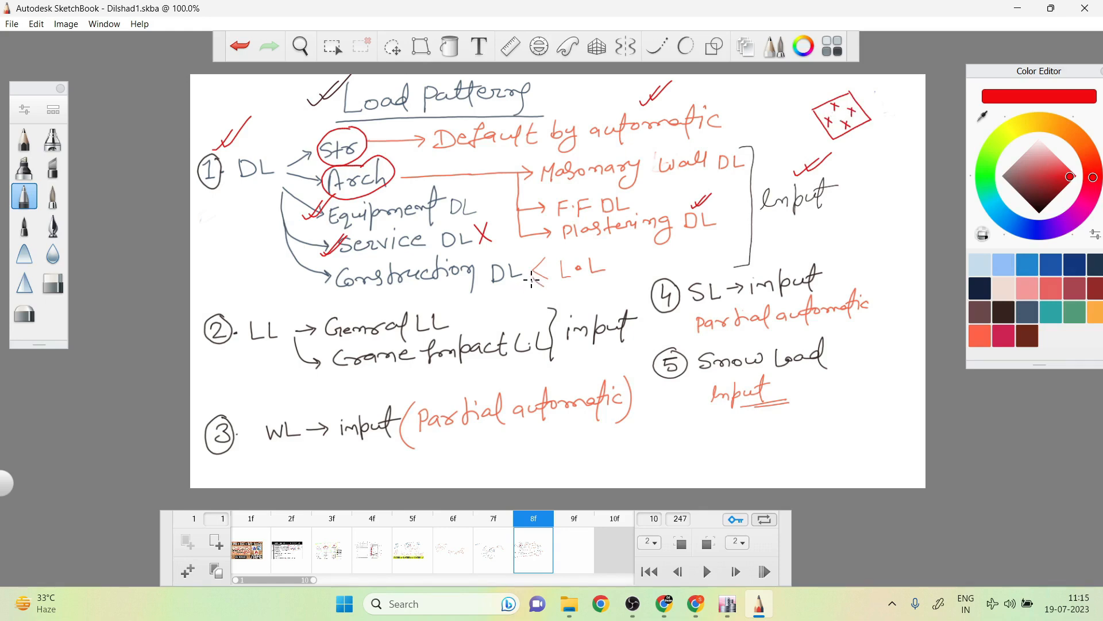
# - Emphasize the less-than sign beside Construction DL, circle and underline L.L, and tick General LL
pyautogui.moveTo(532, 280); pyautogui.dragTo(547, 289)
pyautogui.moveTo(623, 261)
pyautogui.mouseDown()
pyautogui.moveTo(586, 286)
pyautogui.moveTo(596, 287)
pyautogui.mouseUp()
pyautogui.moveTo(448, 312); pyautogui.dragTo(474, 304)
pyautogui.moveTo(605, 250)
pyautogui.mouseDown()
pyautogui.moveTo(575, 248)
pyautogui.moveTo(555, 275)
pyautogui.moveTo(603, 289)
pyautogui.moveTo(632, 261)
pyautogui.mouseUp()
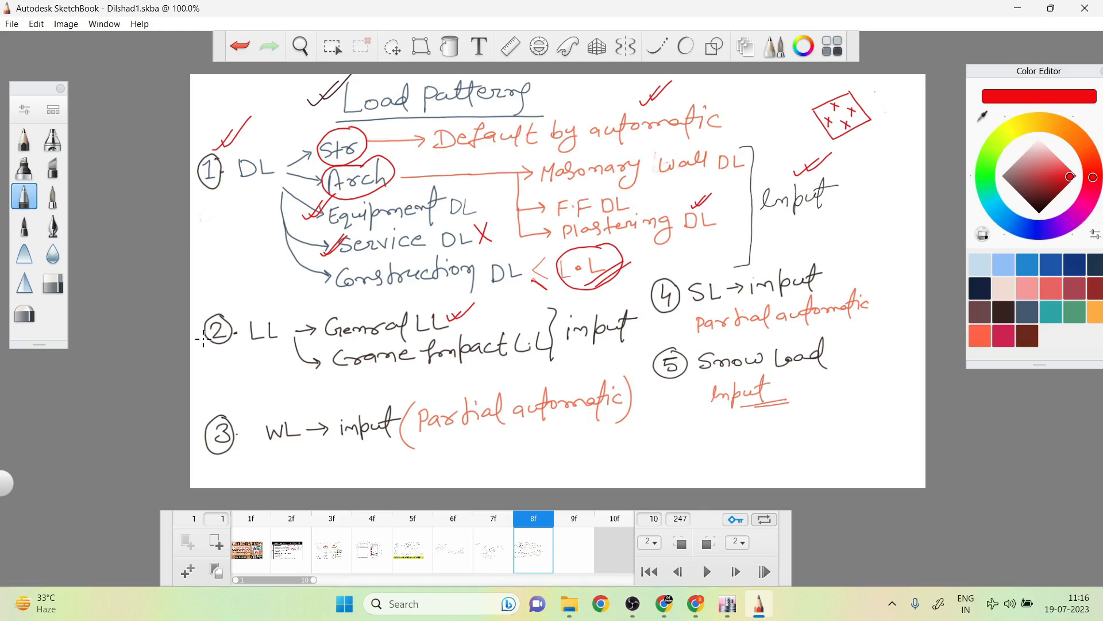
# - Tick item 2 LL, write and underline 875(2) beside General LL, and tick Crane Impact LL
pyautogui.moveTo(200, 344); pyautogui.dragTo(248, 307)
pyautogui.moveTo(487, 307)
pyautogui.mouseDown()
pyautogui.moveTo(480, 314)
pyautogui.moveTo(502, 316)
pyautogui.mouseUp()
pyautogui.moveTo(492, 316)
pyautogui.mouseDown()
pyautogui.moveTo(504, 298)
pyautogui.moveTo(539, 290)
pyautogui.moveTo(518, 324)
pyautogui.mouseUp()
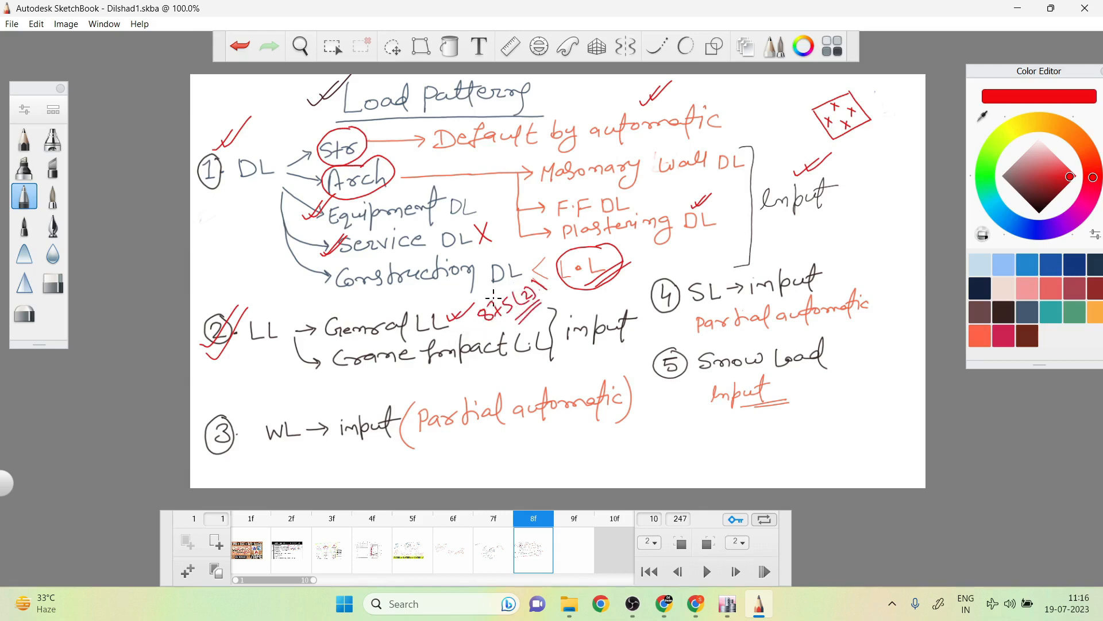
pyautogui.moveTo(486, 313); pyautogui.dragTo(485, 324)
pyautogui.moveTo(503, 363); pyautogui.dragTo(525, 360)
# - Switch to ETABS, sketch pink annotations around grid B-7 on the Story2 plan with the screen pen, and clear them
pyautogui.click(728, 604)
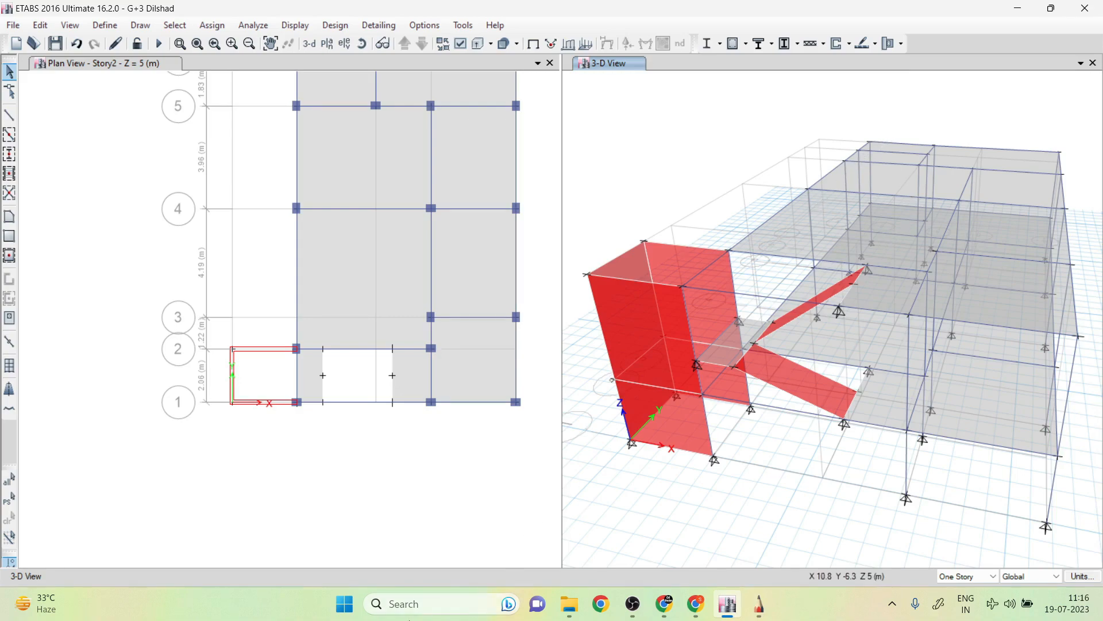
pyautogui.click(410, 612)
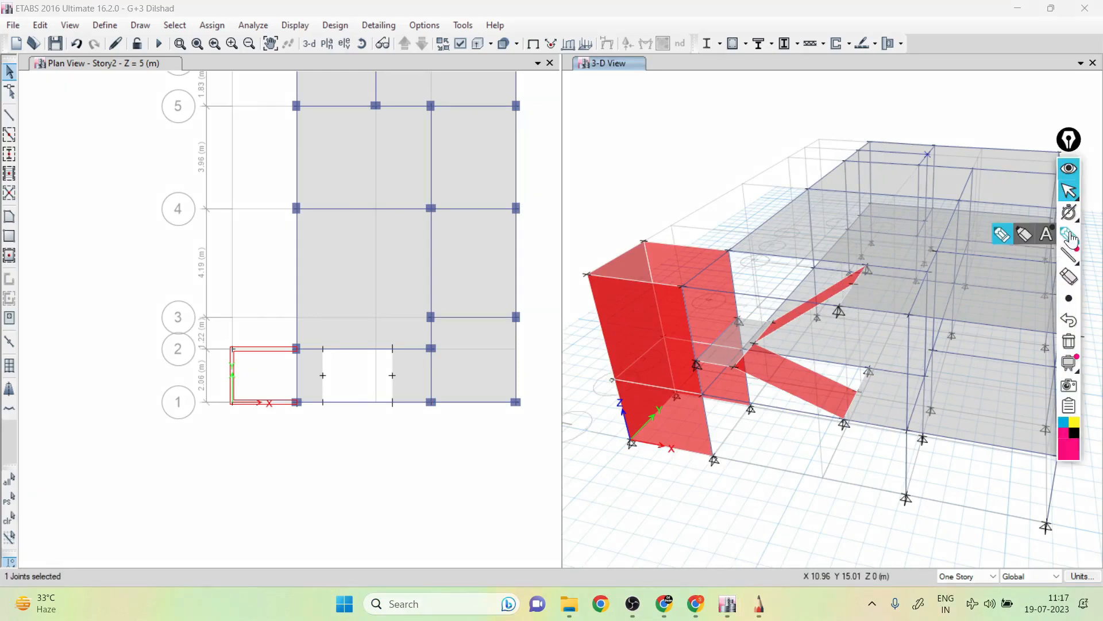
pyautogui.click(1070, 236)
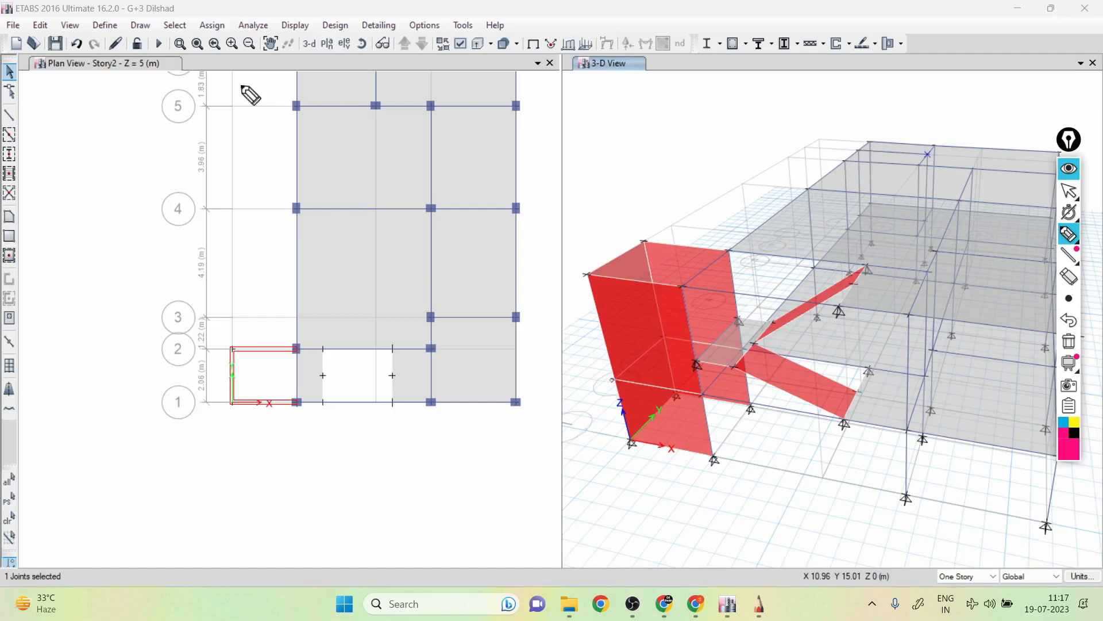
pyautogui.click(1069, 190)
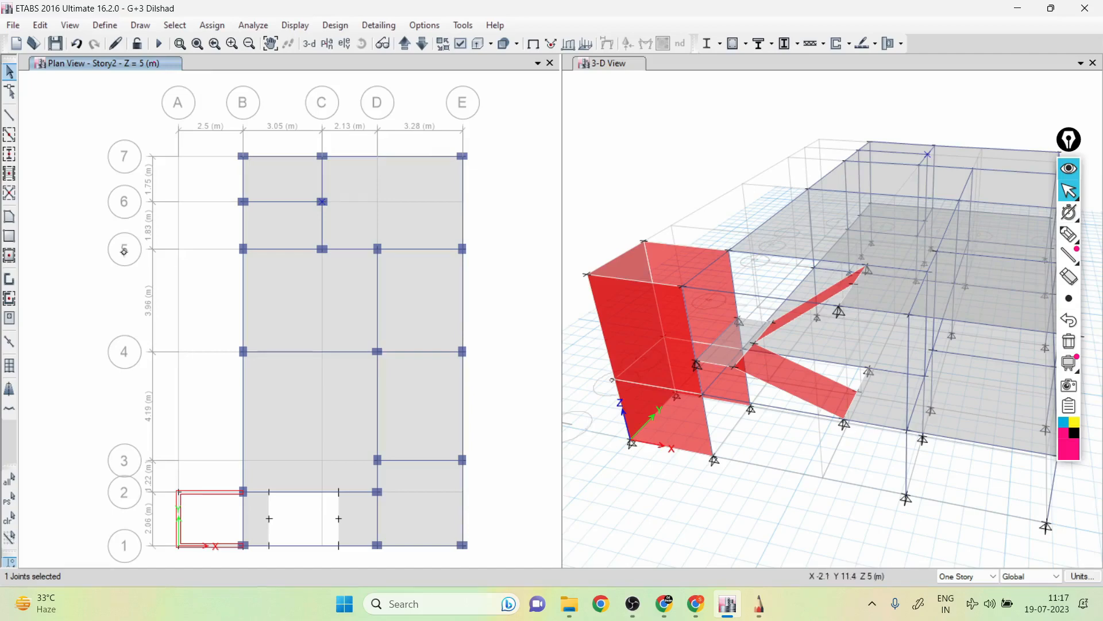
pyautogui.hotkey('ctrl', 'shift', '3')
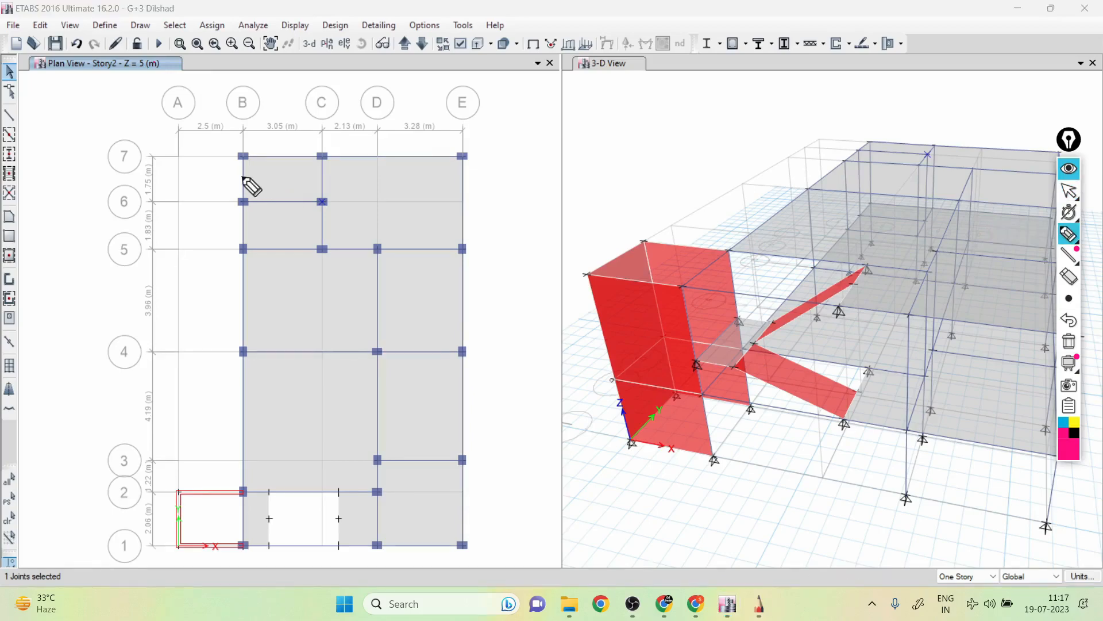
pyautogui.moveTo(242, 177)
pyautogui.mouseDown()
pyautogui.moveTo(268, 176)
pyautogui.moveTo(270, 157)
pyautogui.moveTo(265, 179)
pyautogui.moveTo(245, 180)
pyautogui.moveTo(271, 157)
pyautogui.moveTo(272, 179)
pyautogui.moveTo(272, 155)
pyautogui.moveTo(261, 165)
pyautogui.mouseUp()
pyautogui.moveTo(254, 165); pyautogui.dragTo(262, 163)
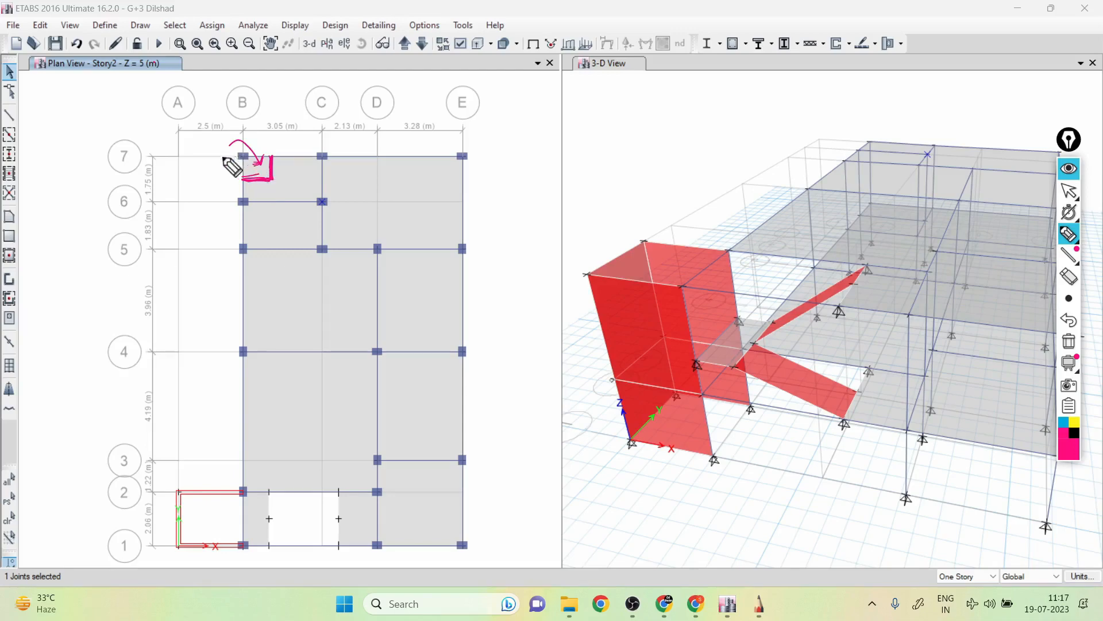
pyautogui.moveTo(208, 132)
pyautogui.mouseDown()
pyautogui.moveTo(289, 83)
pyautogui.moveTo(288, 107)
pyautogui.mouseUp()
pyautogui.click(1075, 282)
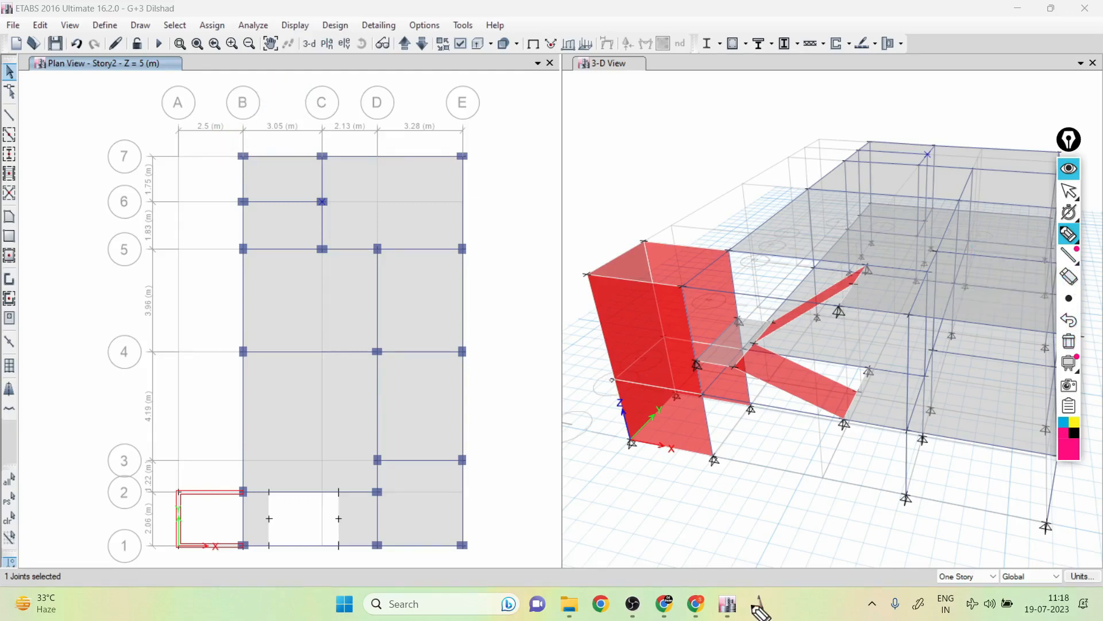
pyautogui.click(1069, 191)
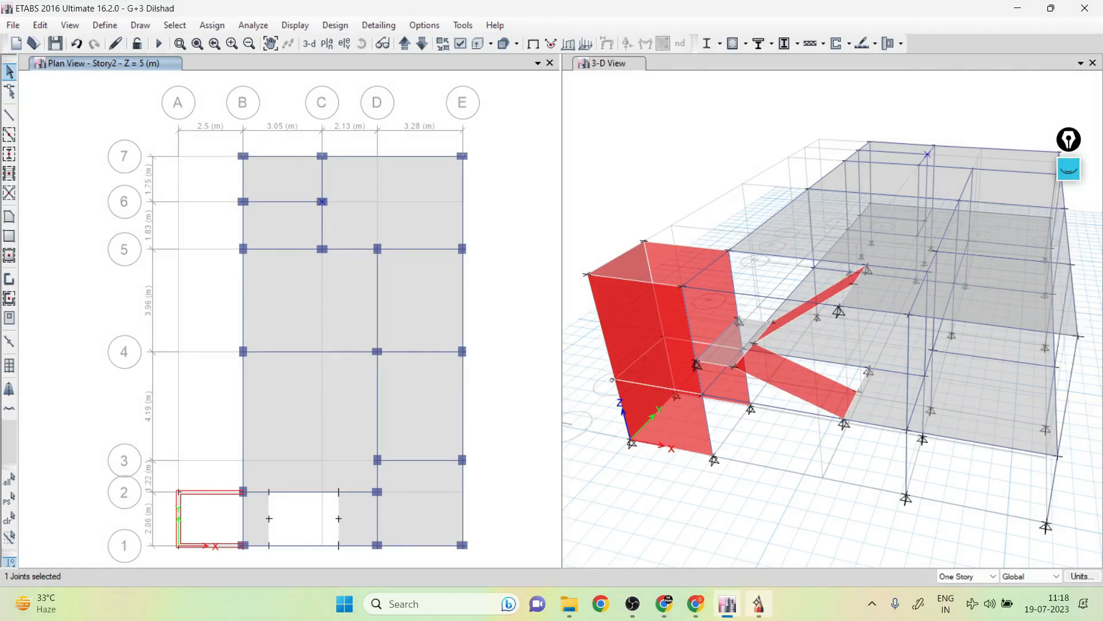
# - Switch to SketchBook, circle the LL input note, and mark item 3 by circling WL and underlining "Partial automatic"
pyautogui.click(758, 604)
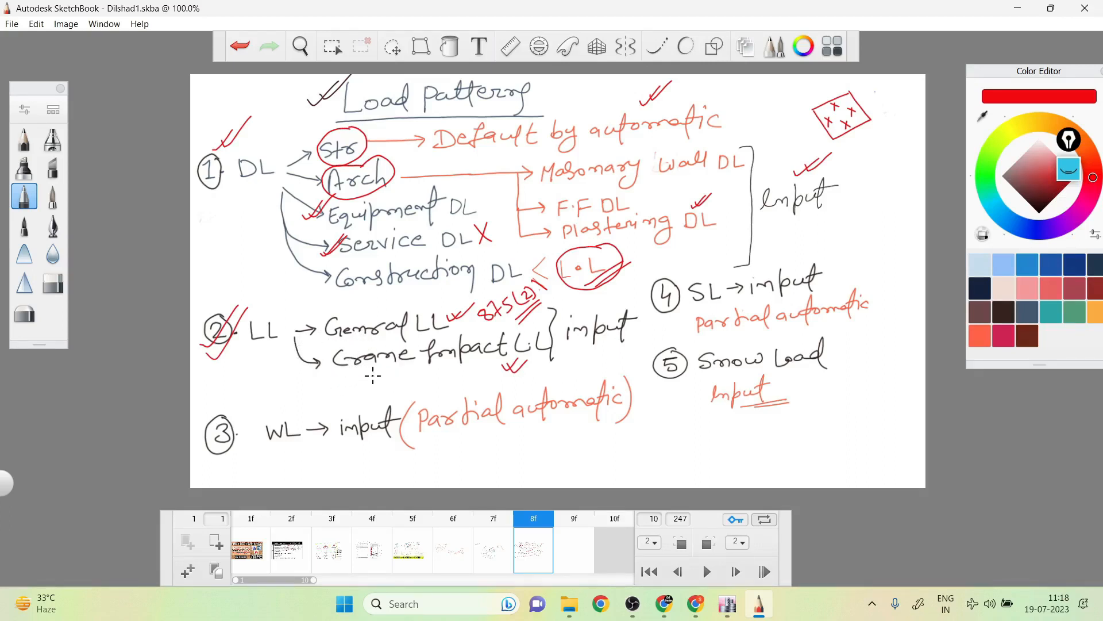
pyautogui.moveTo(601, 308)
pyautogui.mouseDown()
pyautogui.moveTo(587, 302)
pyautogui.moveTo(560, 334)
pyautogui.moveTo(604, 357)
pyautogui.moveTo(641, 321)
pyautogui.moveTo(601, 307)
pyautogui.mouseUp()
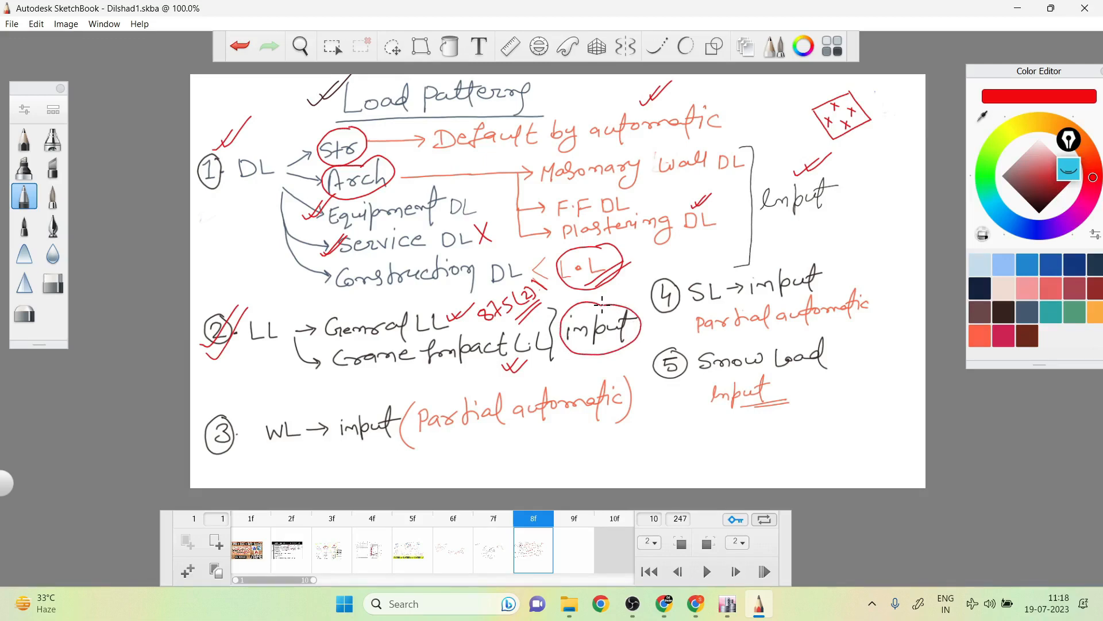
pyautogui.moveTo(233, 424)
pyautogui.mouseDown()
pyautogui.moveTo(195, 460)
pyautogui.moveTo(248, 412)
pyautogui.moveTo(293, 408)
pyautogui.mouseUp()
pyautogui.moveTo(380, 381)
pyautogui.mouseDown()
pyautogui.moveTo(377, 406)
pyautogui.moveTo(382, 396)
pyautogui.mouseUp()
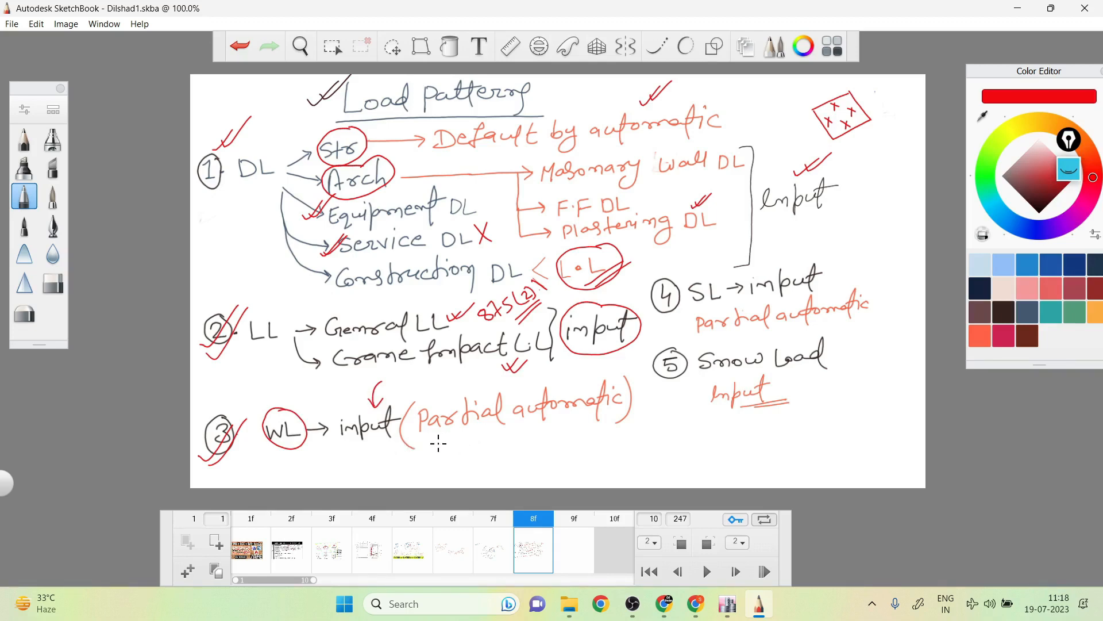
pyautogui.moveTo(439, 444); pyautogui.dragTo(609, 419)
# - Tick item 4 SL and Snow Load, and circle the input note of each in red
pyautogui.moveTo(641, 284); pyautogui.dragTo(691, 264)
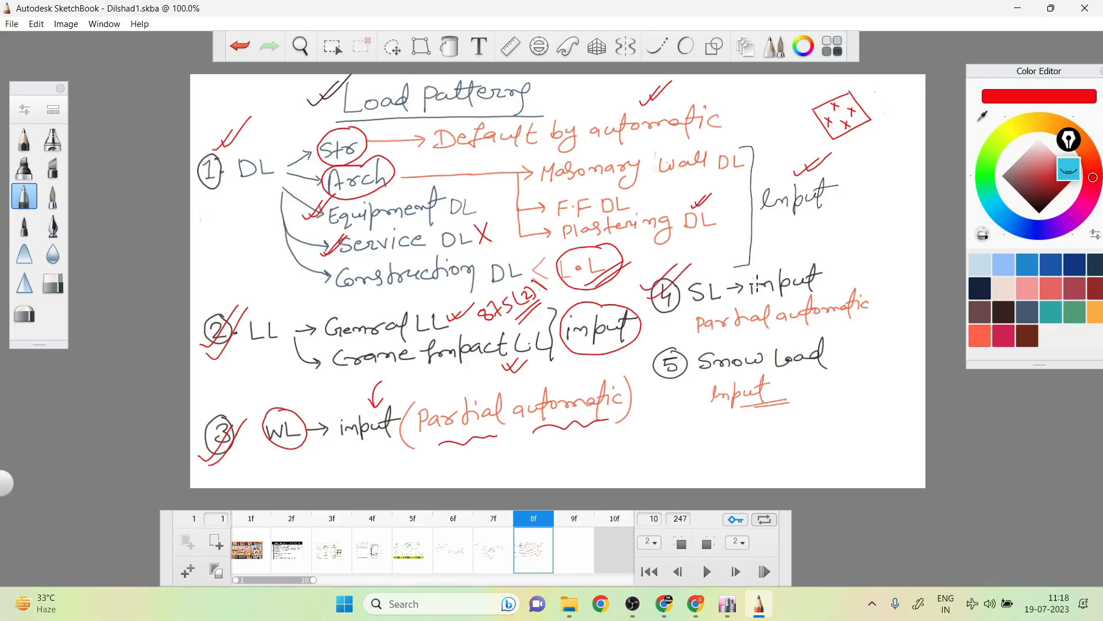
pyautogui.moveTo(831, 257)
pyautogui.mouseDown()
pyautogui.moveTo(804, 248)
pyautogui.moveTo(746, 278)
pyautogui.moveTo(790, 302)
pyautogui.moveTo(840, 253)
pyautogui.mouseUp()
pyautogui.moveTo(843, 291); pyautogui.dragTo(893, 257)
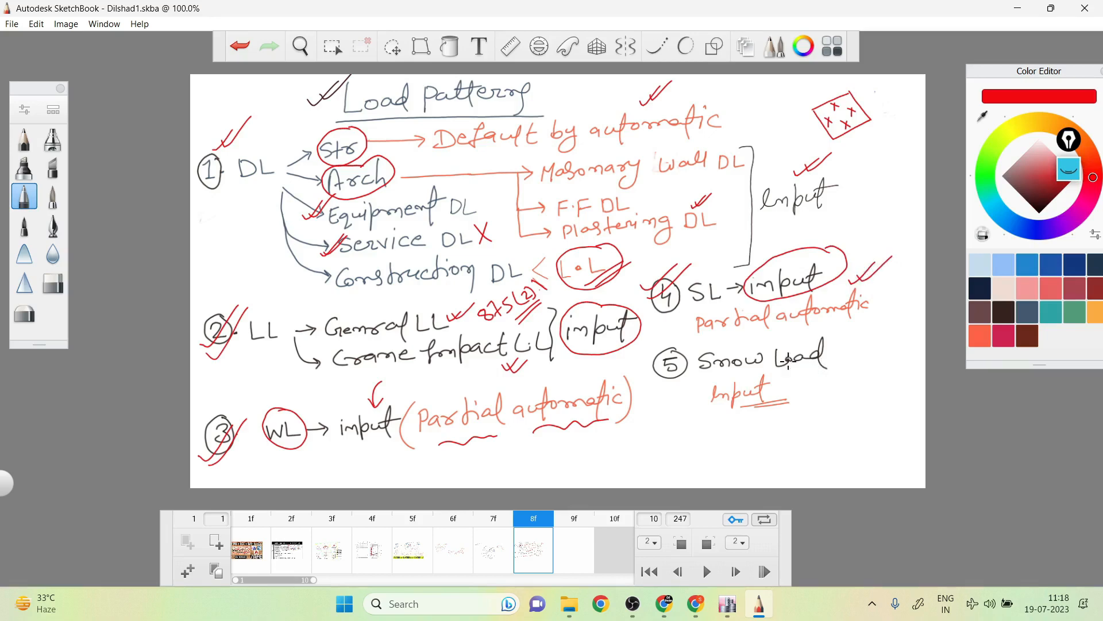
pyautogui.moveTo(836, 352); pyautogui.dragTo(879, 329)
pyautogui.moveTo(781, 375)
pyautogui.mouseDown()
pyautogui.moveTo(739, 376)
pyautogui.moveTo(694, 401)
pyautogui.moveTo(765, 429)
pyautogui.moveTo(783, 382)
pyautogui.moveTo(774, 377)
pyautogui.mouseUp()
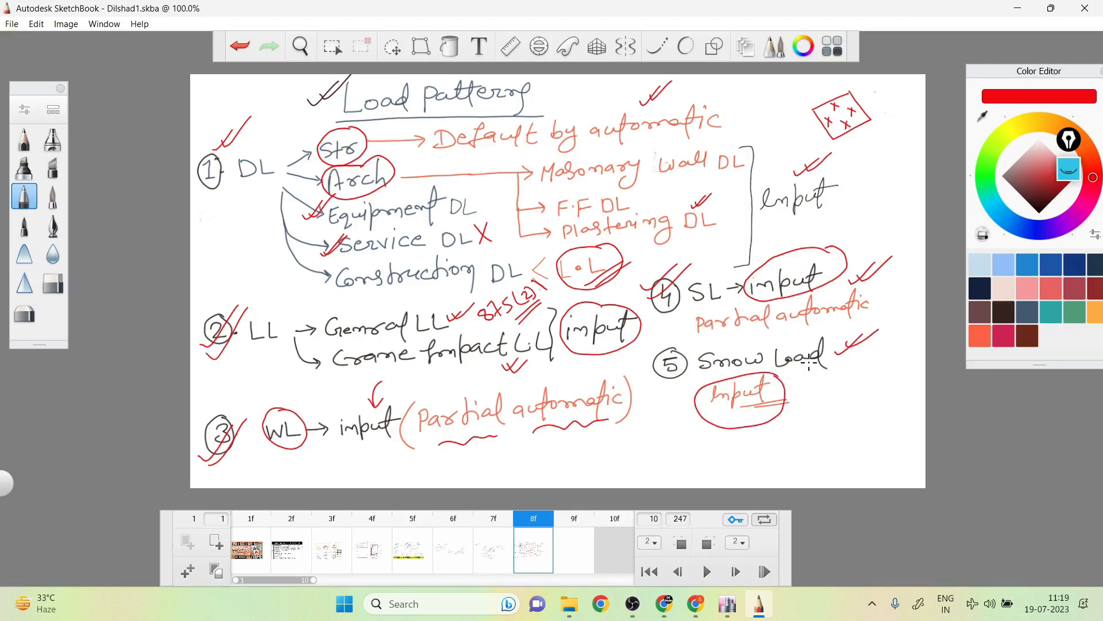
pyautogui.moveTo(775, 384)
pyautogui.mouseDown()
pyautogui.moveTo(781, 398)
pyautogui.moveTo(810, 380)
pyautogui.mouseUp()
# - Switch to ETABS and delete the EQ seismic load pattern from the load pattern definitions
pyautogui.click(727, 604)
pyautogui.click(104, 25)
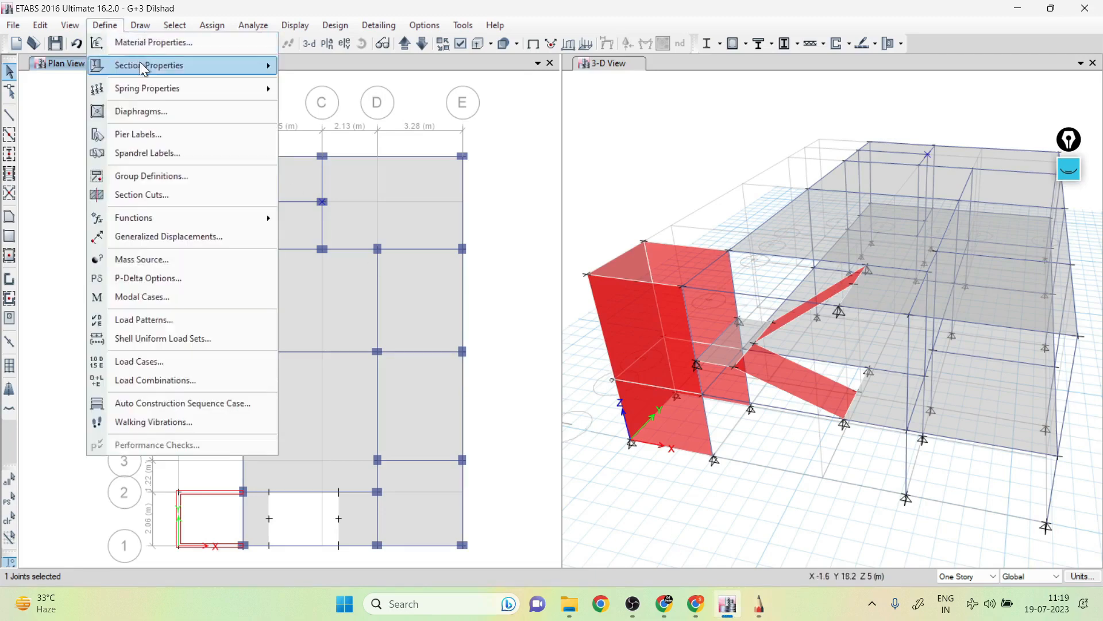
pyautogui.click(170, 321)
pyautogui.click(300, 295)
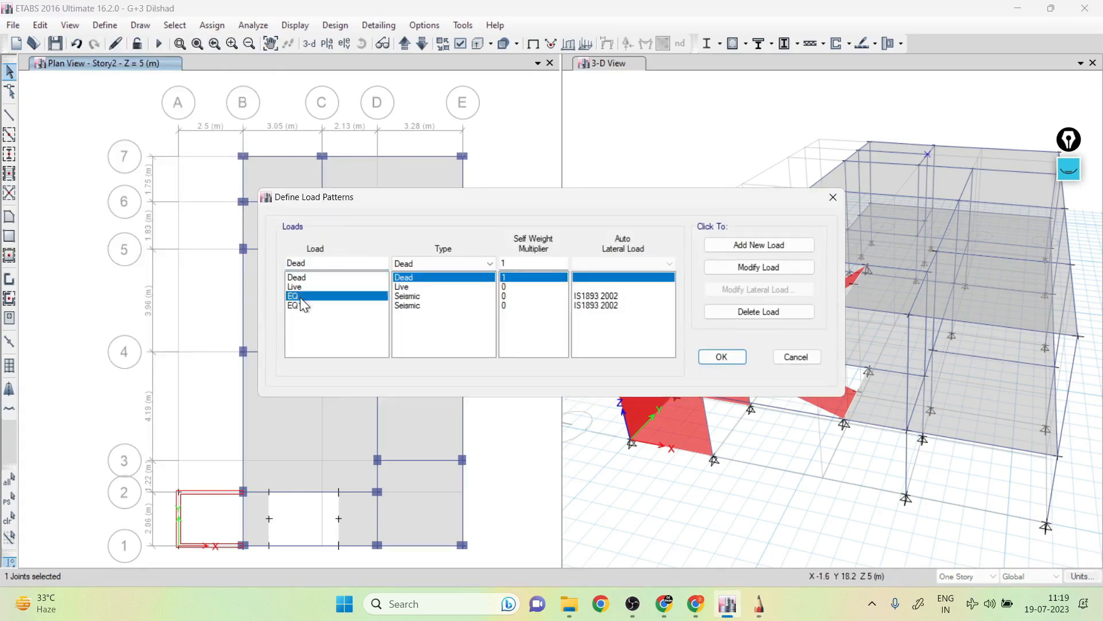
pyautogui.click(300, 305)
pyautogui.click(299, 296)
pyautogui.click(756, 315)
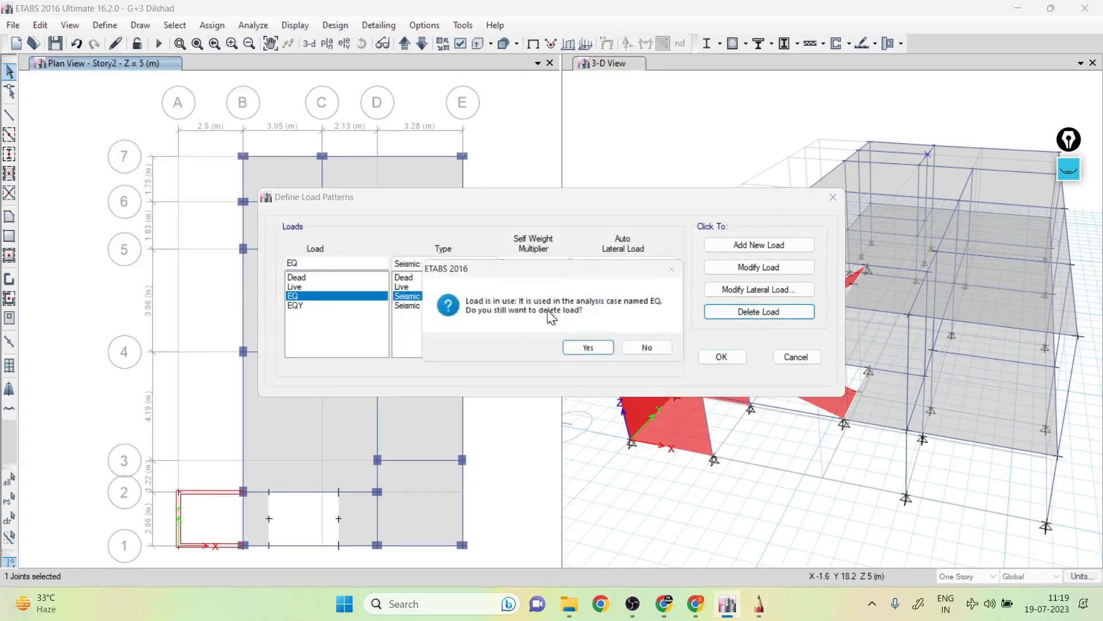
pyautogui.click(586, 347)
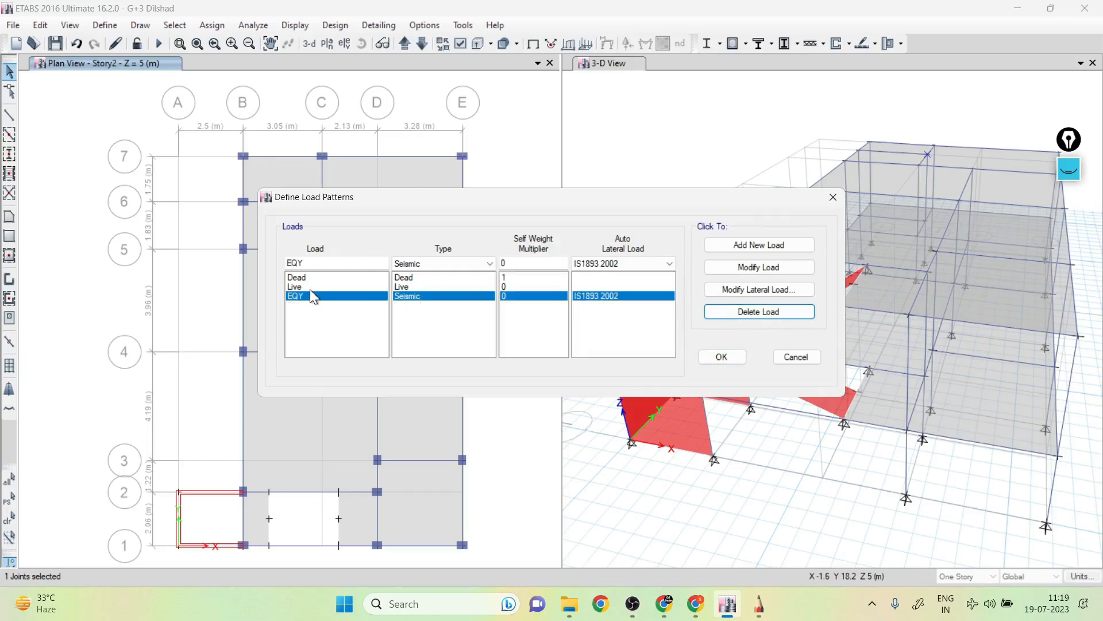
# - Delete the EQY seismic and Dead load patterns from the load pattern definitions
pyautogui.click(740, 310)
pyautogui.click(590, 347)
pyautogui.click(761, 311)
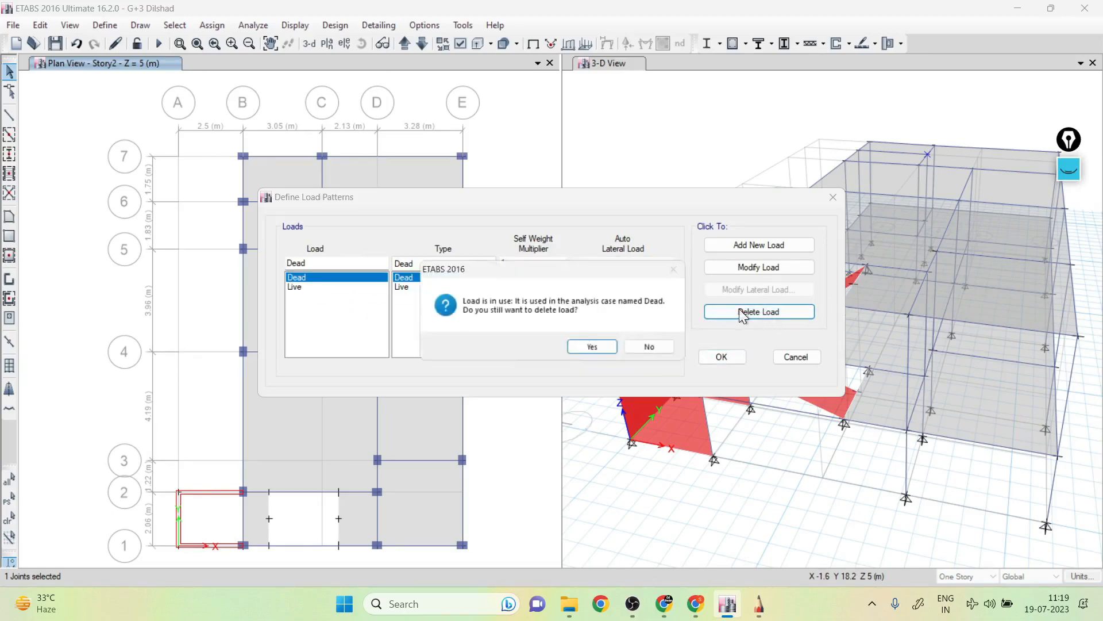
pyautogui.click(605, 345)
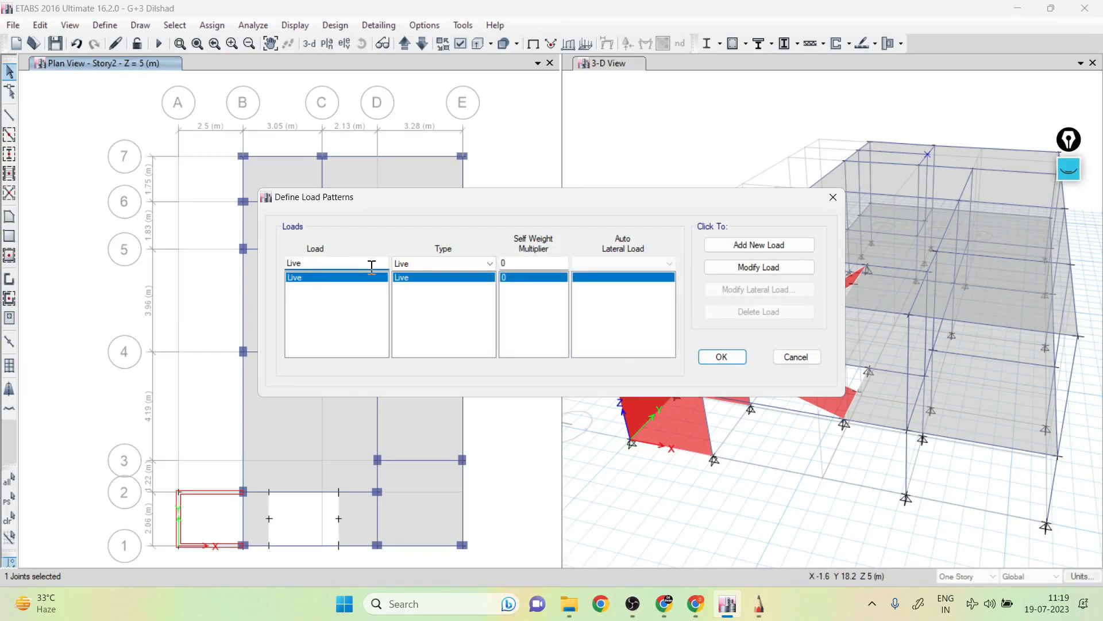
# - Add a load pattern named Str DL of type Dead with self-weight multiplier 1, and delete the Live pattern
pyautogui.click(764, 606)
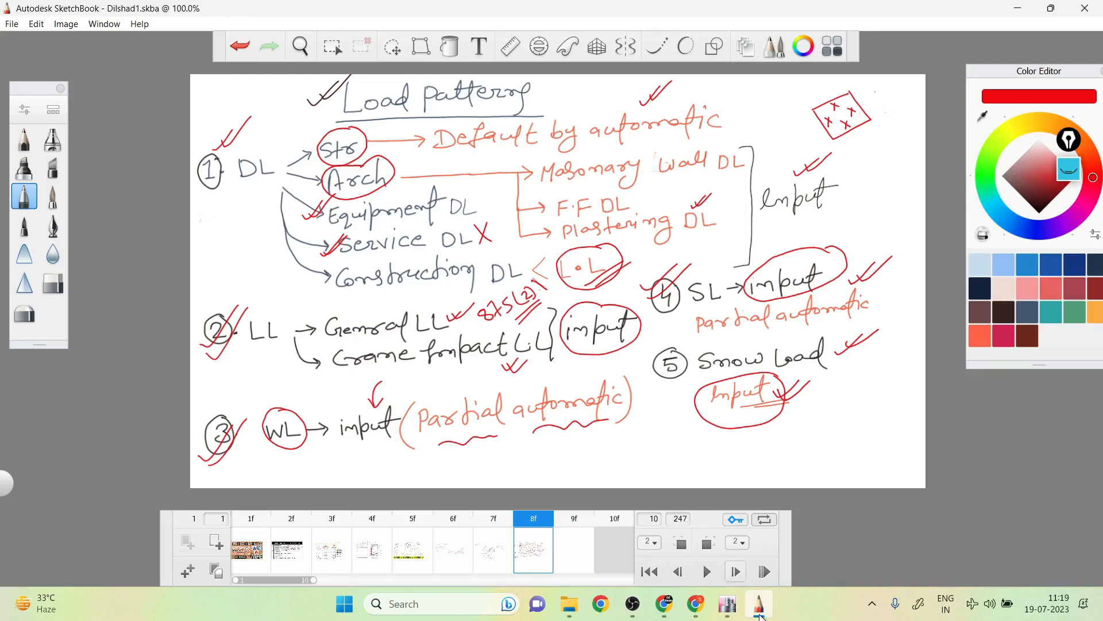
pyautogui.click(727, 603)
pyautogui.write('Str')
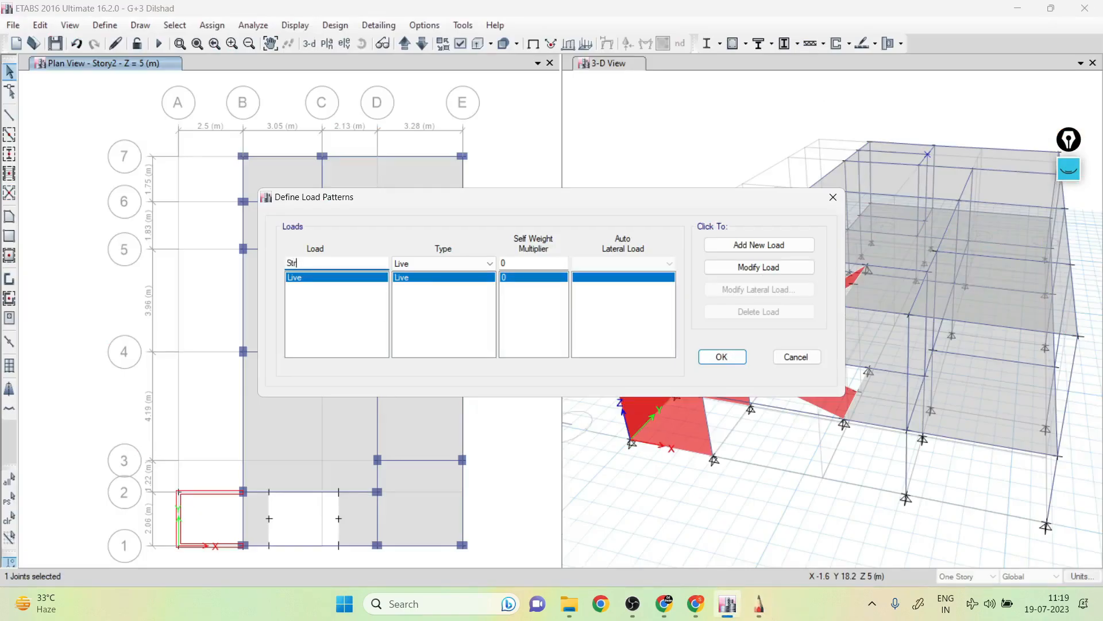
pyautogui.write(' DL')
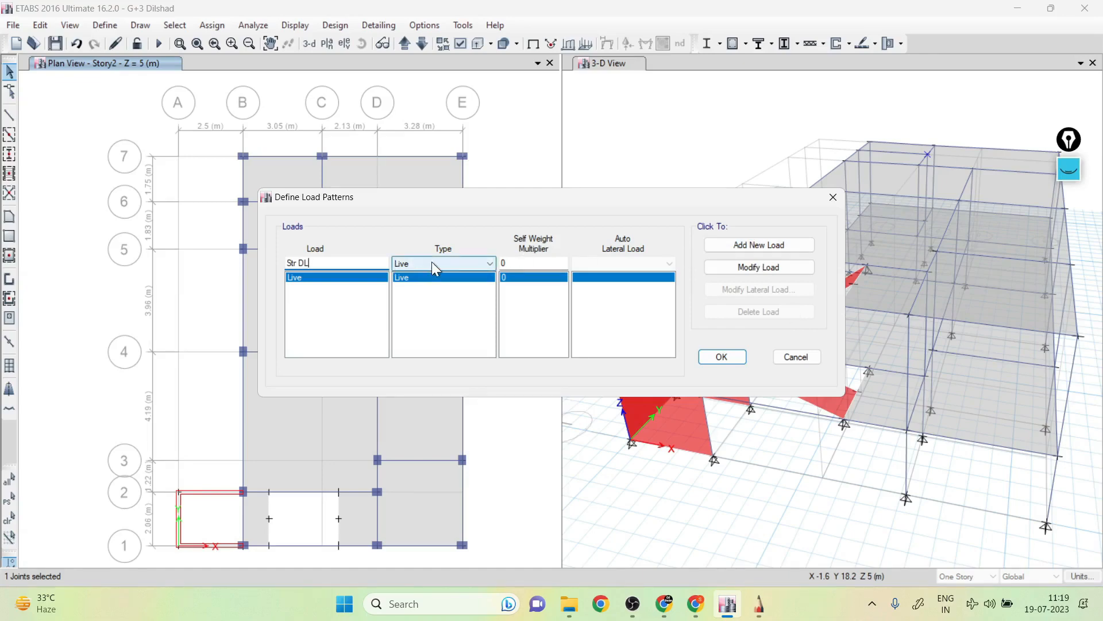
pyautogui.click(405, 263)
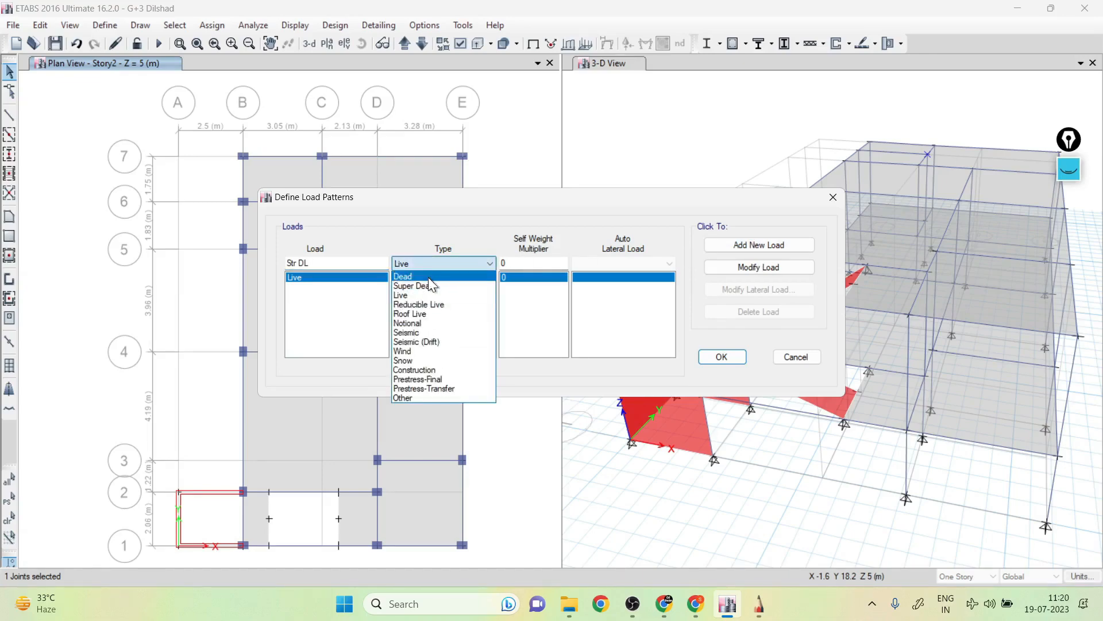
pyautogui.click(429, 277)
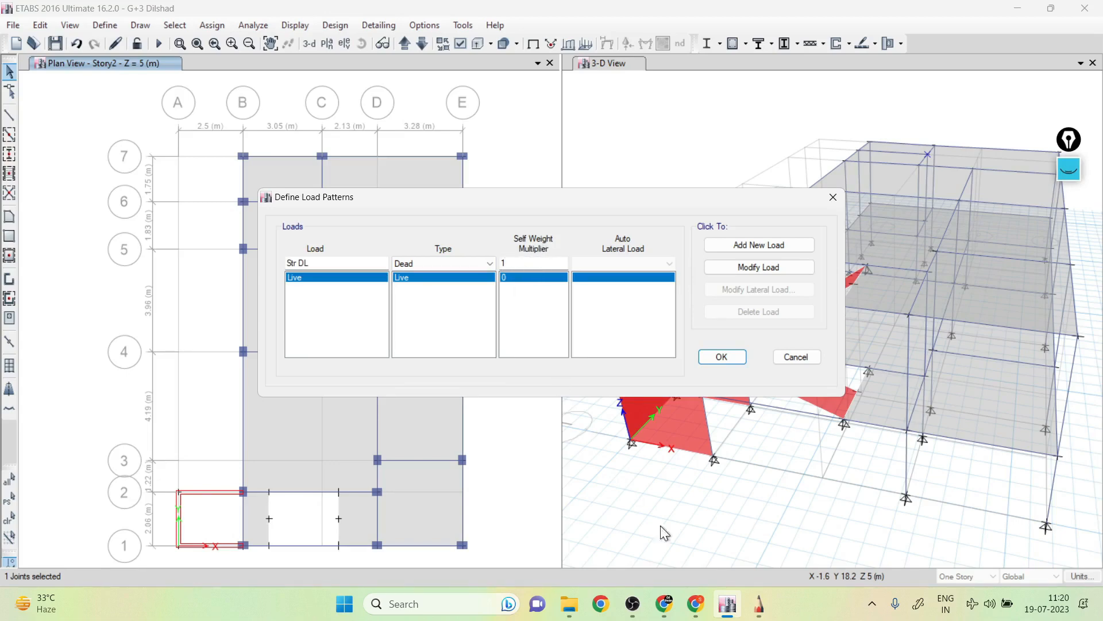
pyautogui.click(759, 604)
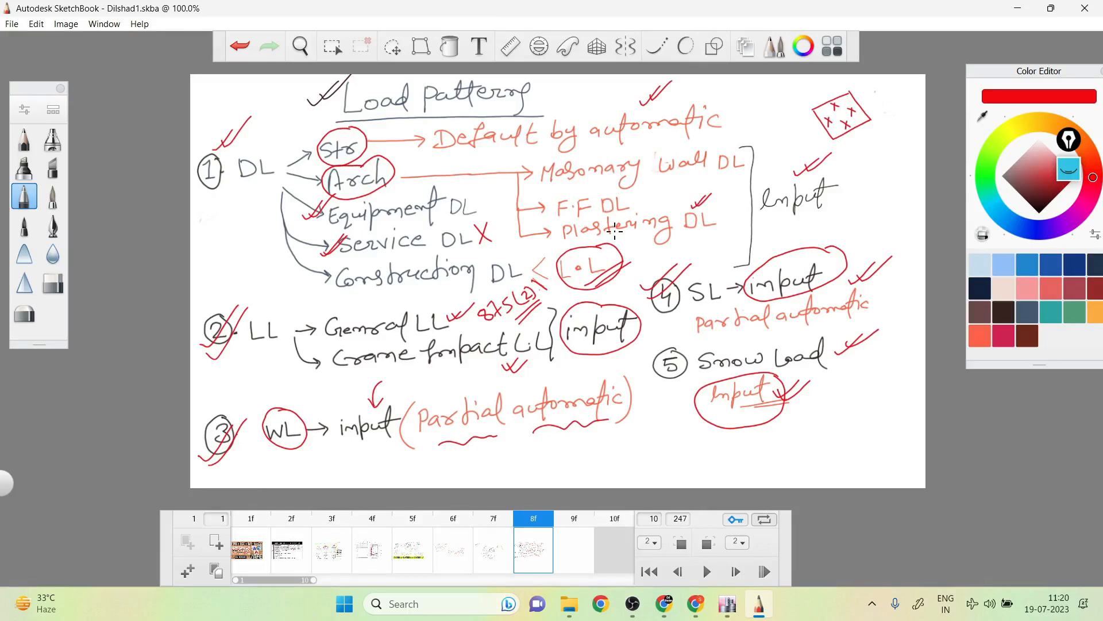
pyautogui.click(727, 604)
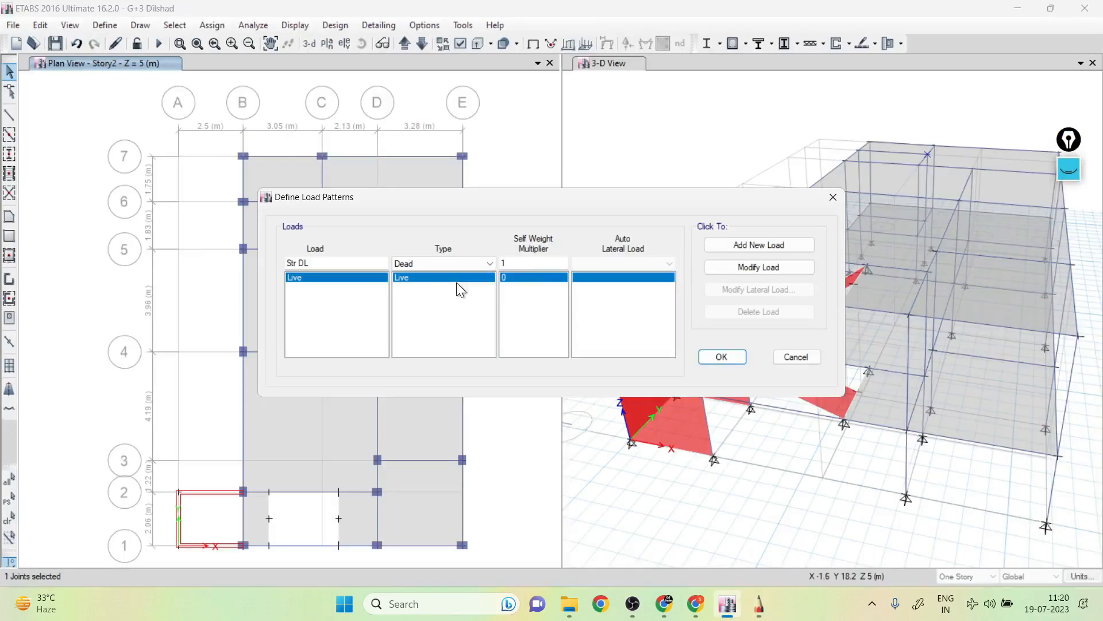
pyautogui.click(518, 262)
pyautogui.click(771, 244)
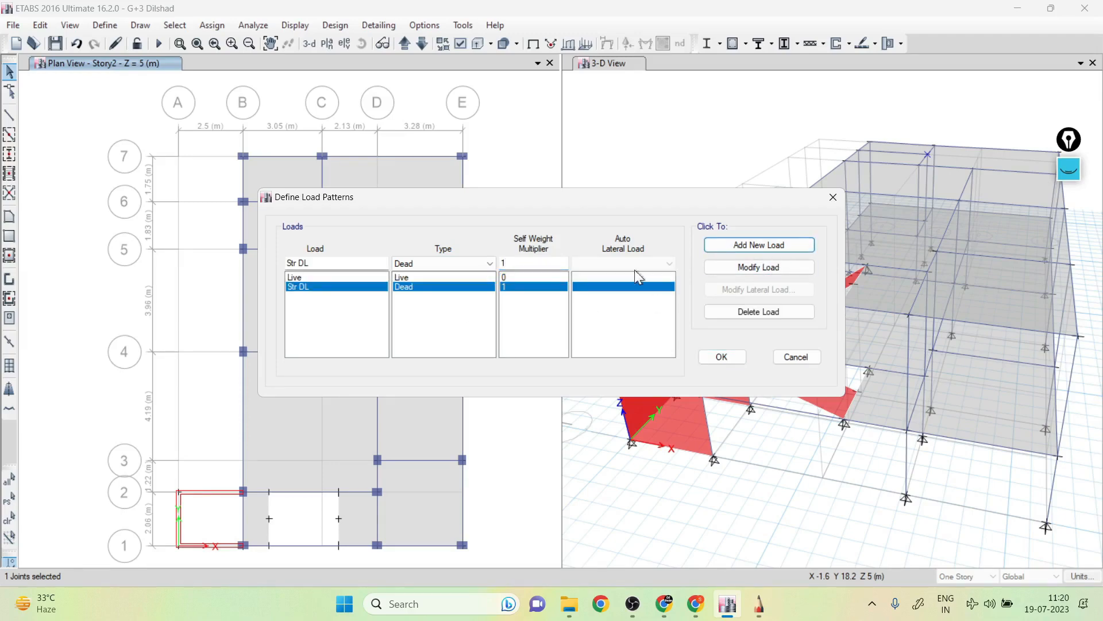
pyautogui.click(316, 278)
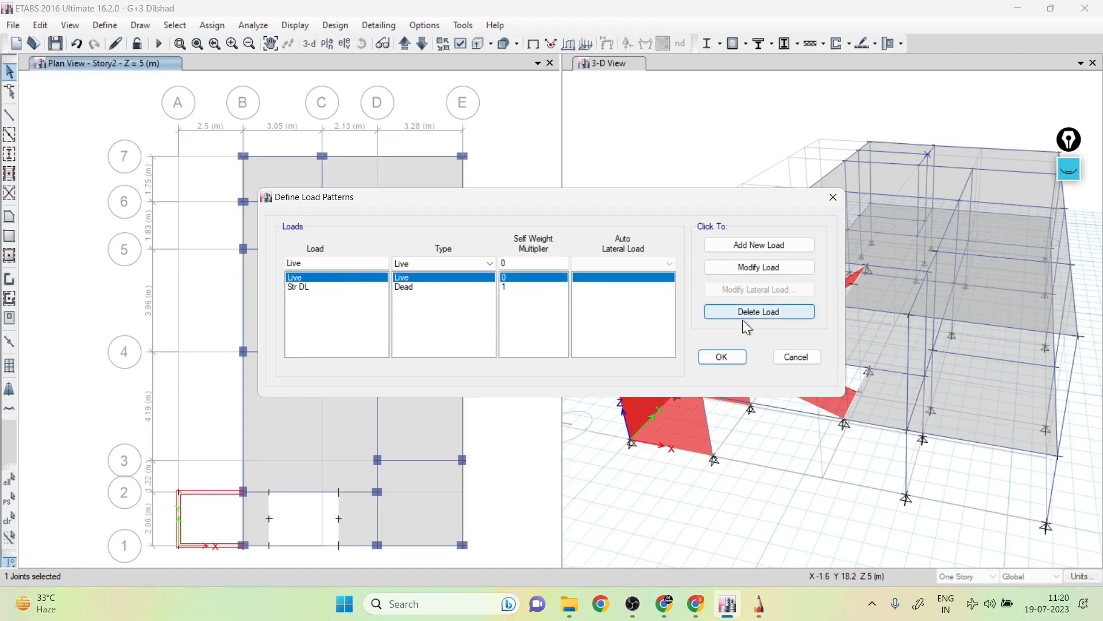
pyautogui.click(757, 310)
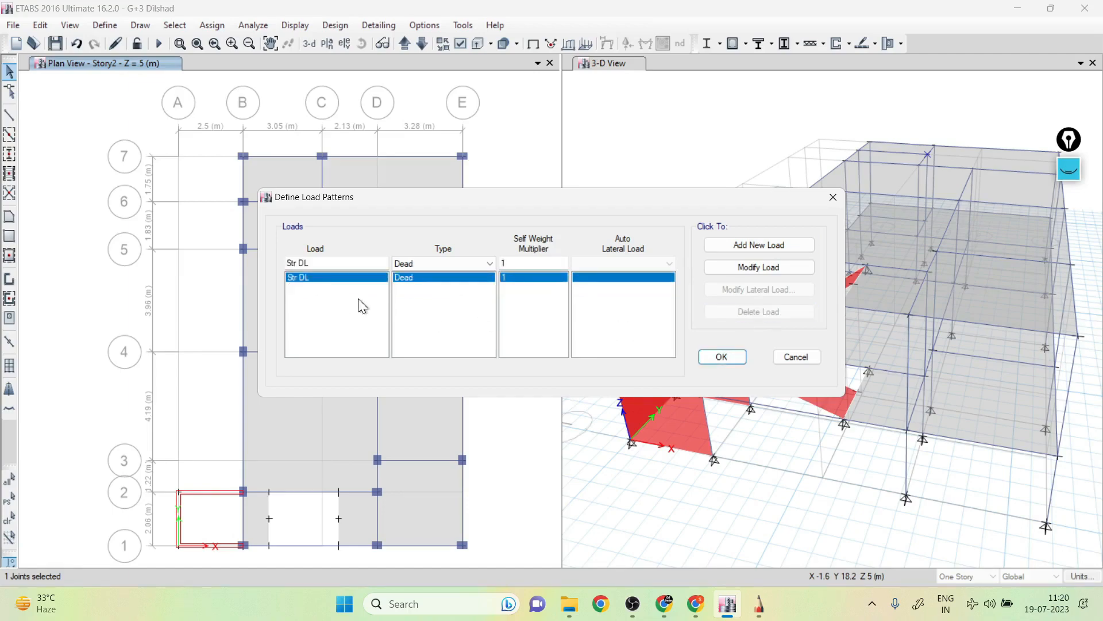
# - Add a load pattern named Masonary Wall DL of type Dead with self-weight multiplier 0, checking the name in the SketchBook notes
pyautogui.click(759, 604)
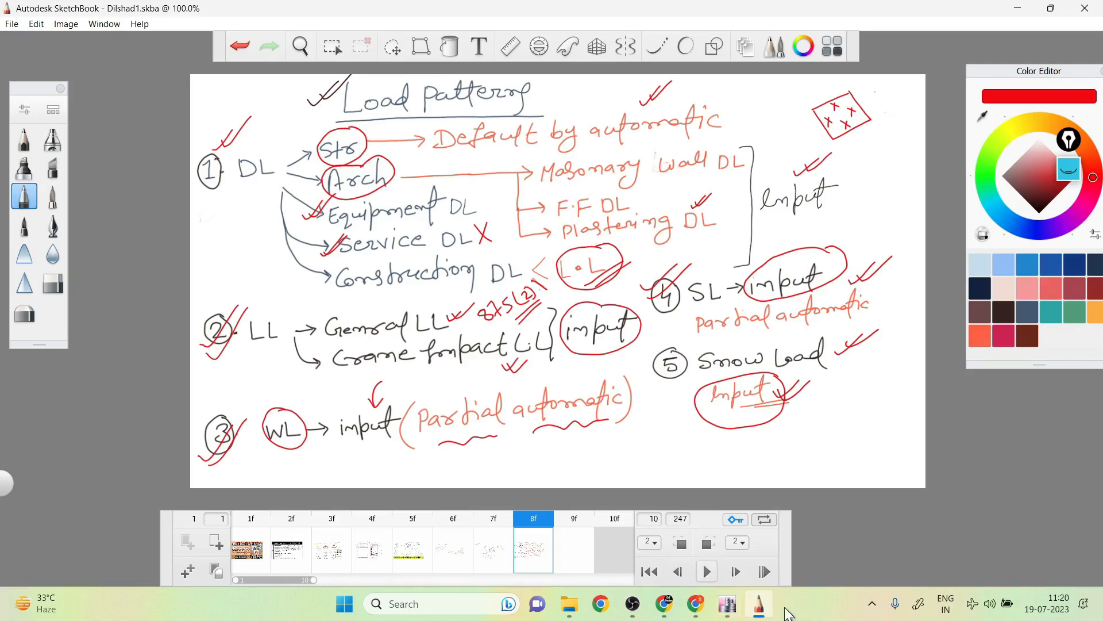
pyautogui.click(727, 604)
pyautogui.write('Wall DL')
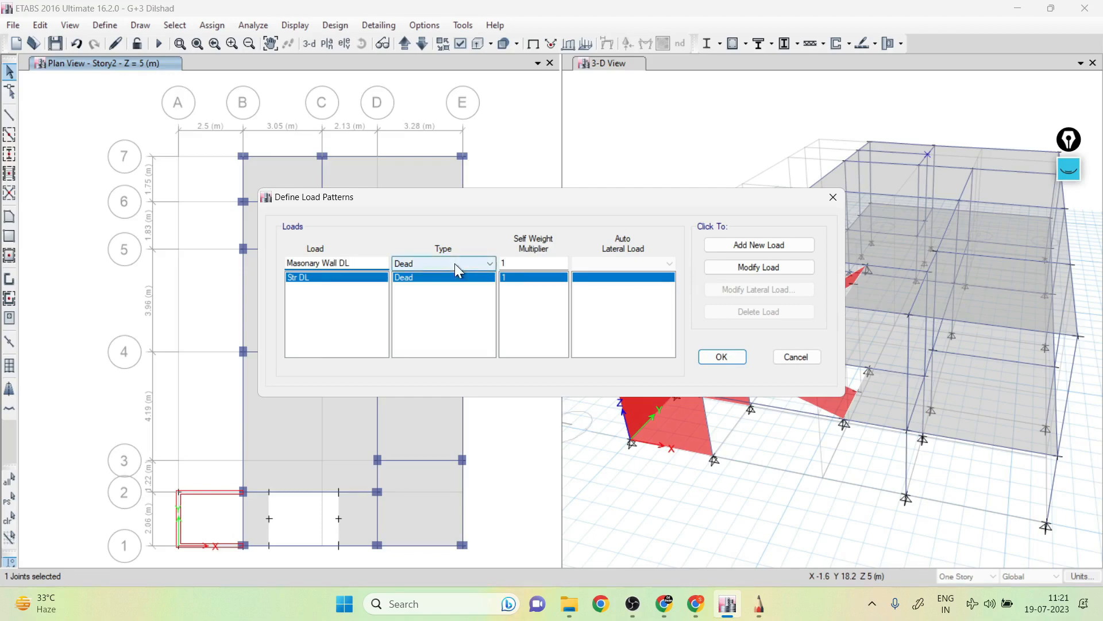
pyautogui.click(547, 262)
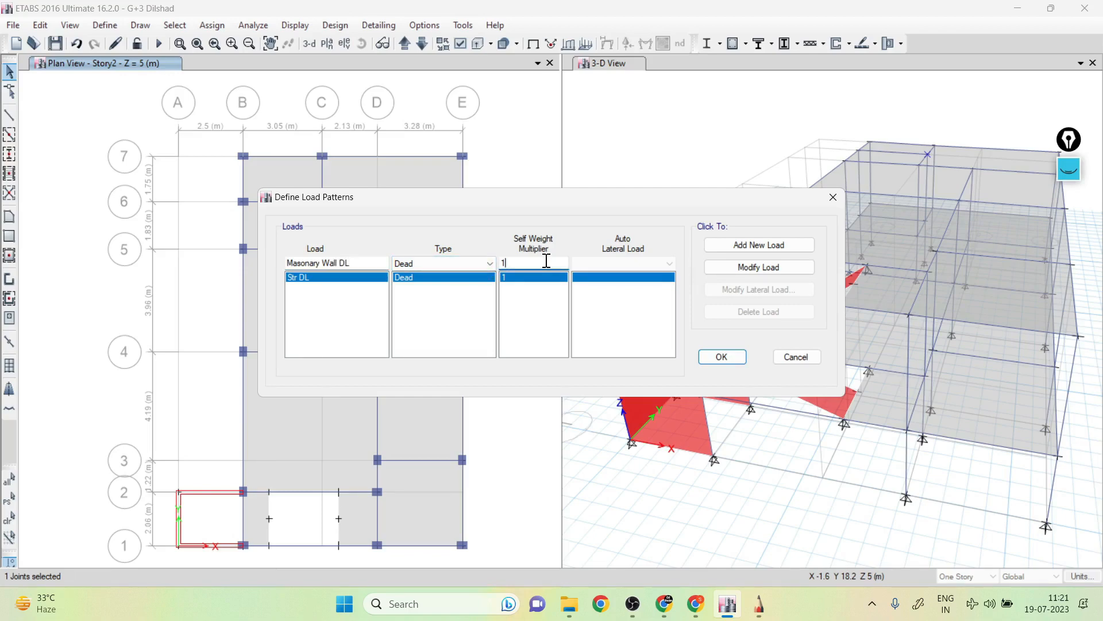
pyautogui.press('BackSpace')
pyautogui.write('0')
pyautogui.click(759, 244)
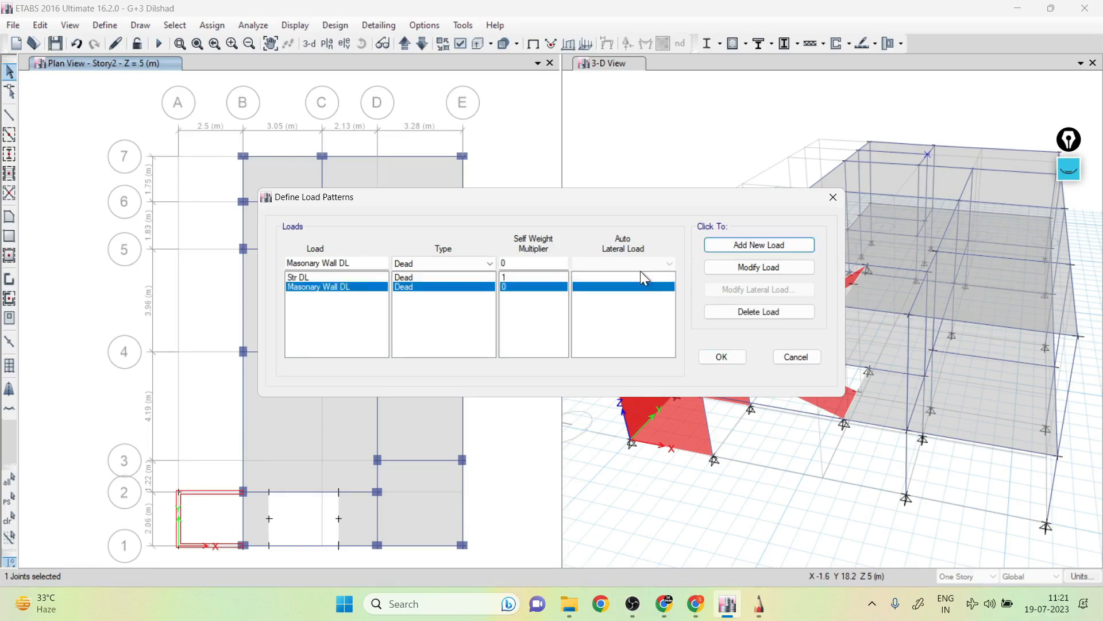
# - Consult the SketchBook notes and add a load pattern in ETABS named FF DL of type Dead with self-weight multiplier 0
pyautogui.moveTo(369, 261); pyautogui.dragTo(267, 262)
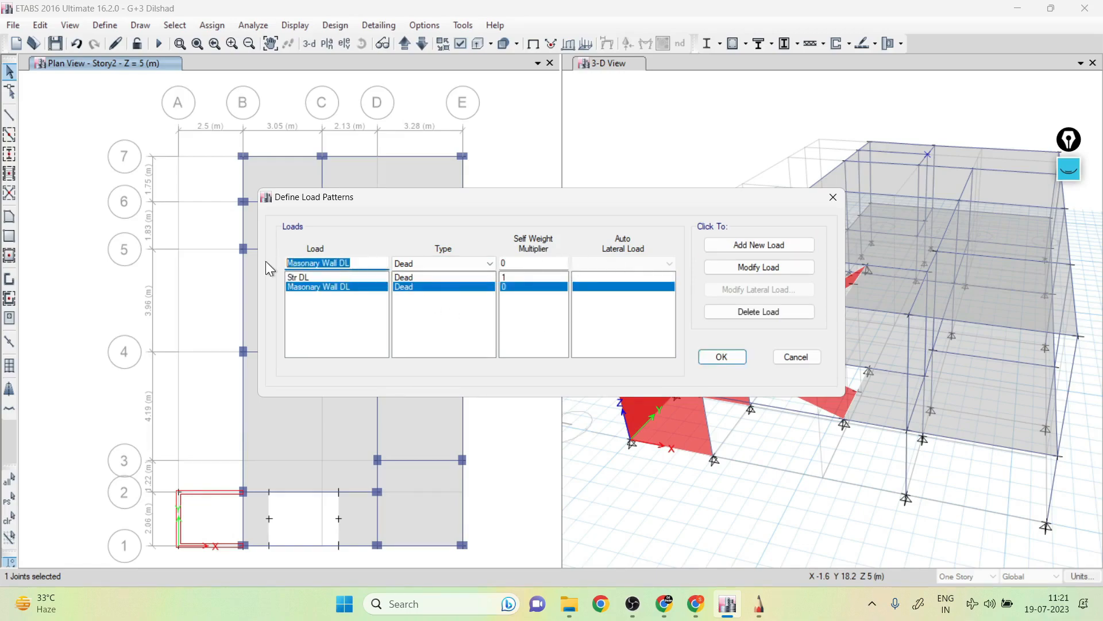
pyautogui.click(759, 604)
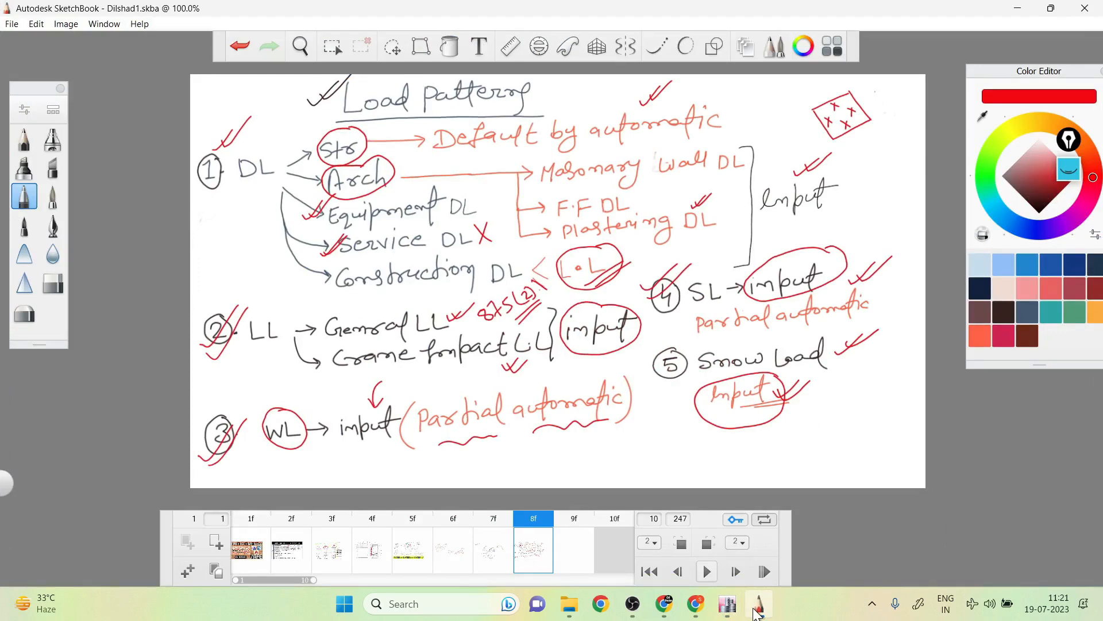
pyautogui.click(757, 611)
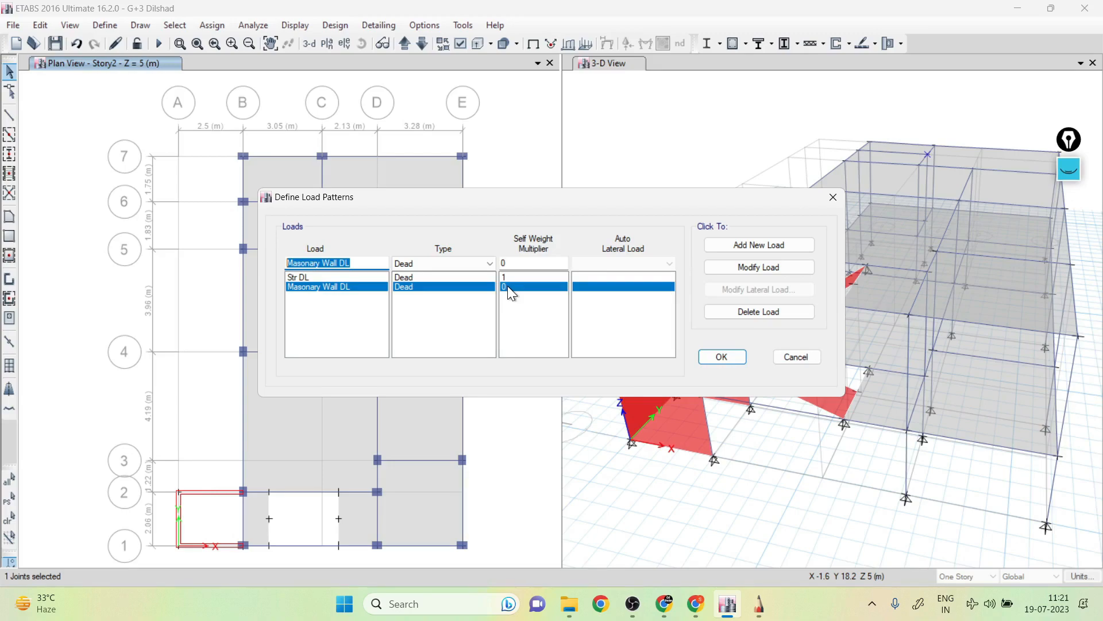
pyautogui.click(759, 603)
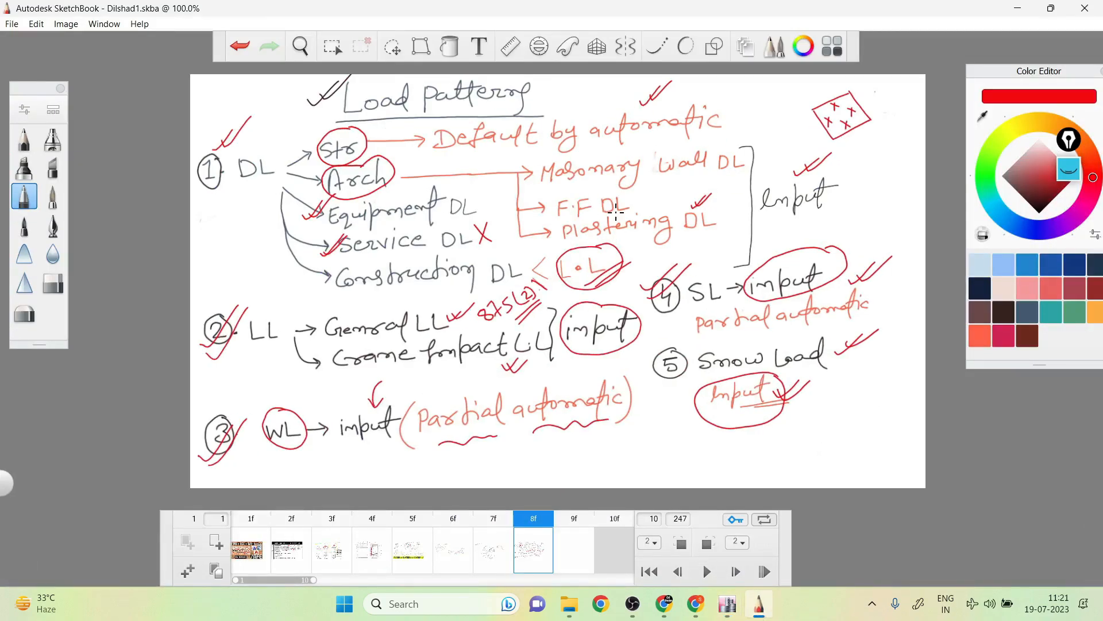
pyautogui.click(770, 610)
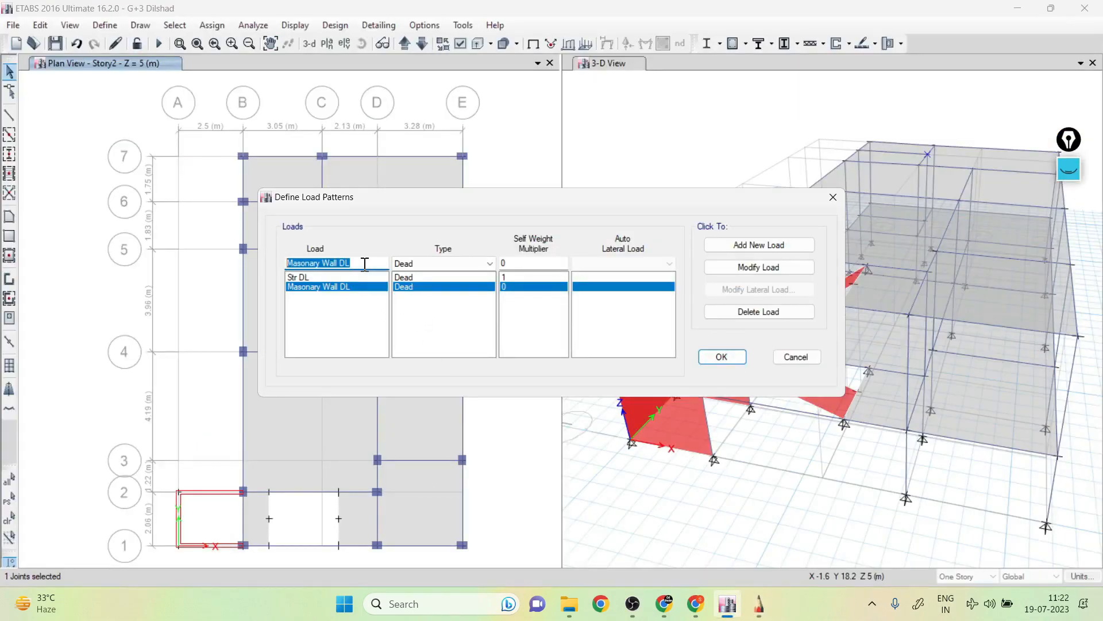
pyautogui.write('FF DL')
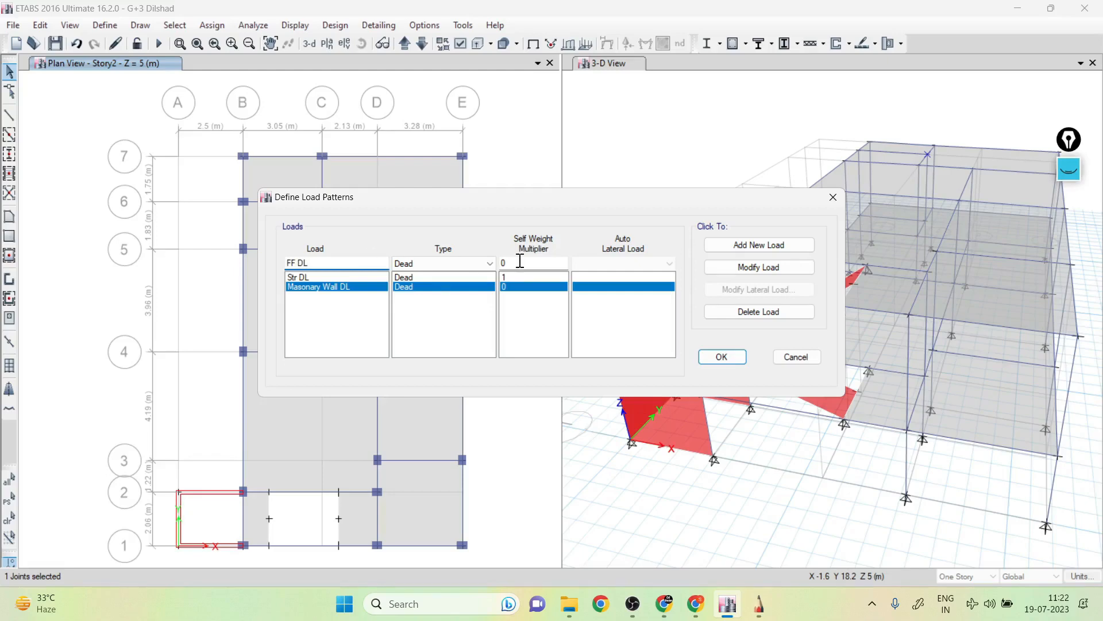
pyautogui.click(795, 246)
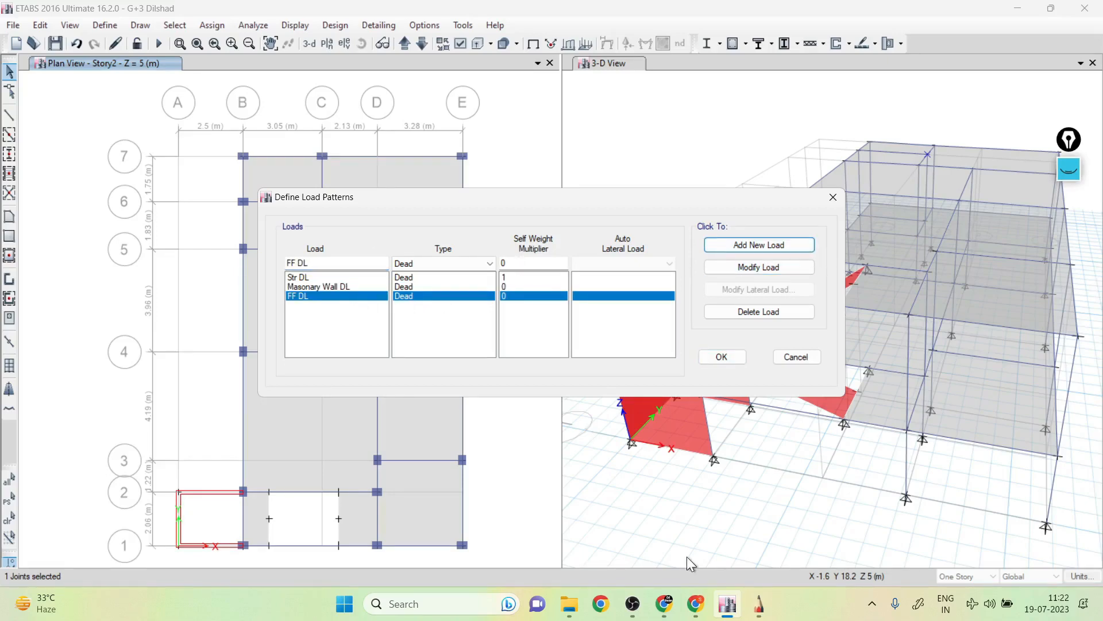
# - Add a load pattern named Plastering DL of type Dead with self-weight multiplier 0
pyautogui.click(758, 601)
pyautogui.click(758, 601)
pyautogui.doubleClick(311, 262)
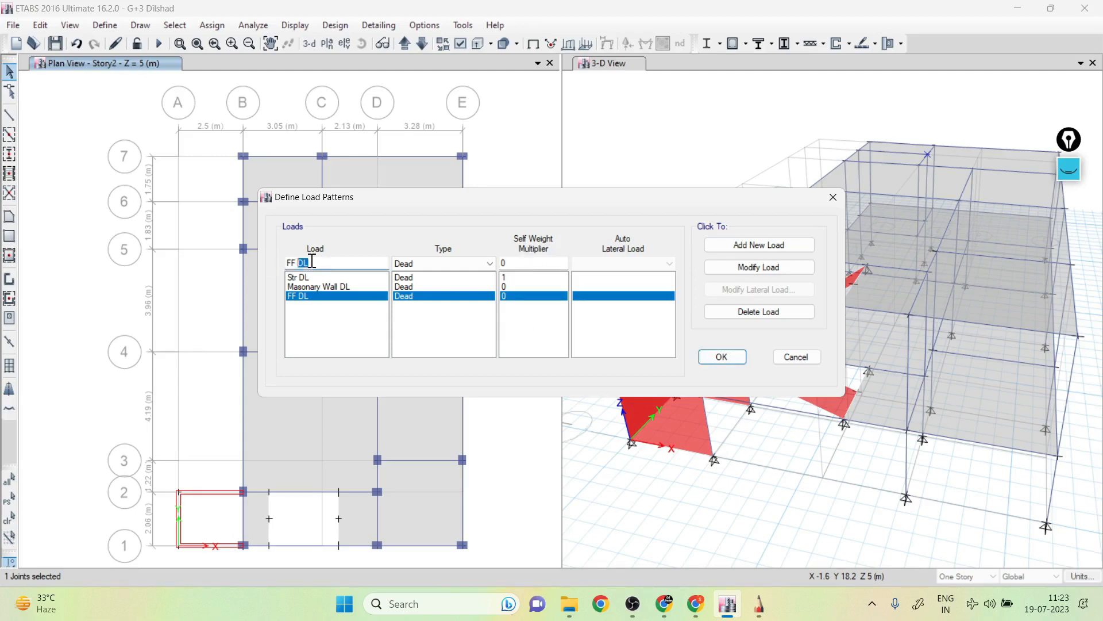
pyautogui.moveTo(311, 262); pyautogui.dragTo(254, 258)
pyautogui.write('Platering DL')
pyautogui.click(299, 262)
pyautogui.write('s')
pyautogui.press('BackSpace')
pyautogui.press('BackSpace')
pyautogui.write('st')
pyautogui.click(770, 247)
# - Switch to SketchBook, mark a red cross under Crane Impact LL, and write 875 with a circled number beside the DL list
pyautogui.moveTo(757, 607)
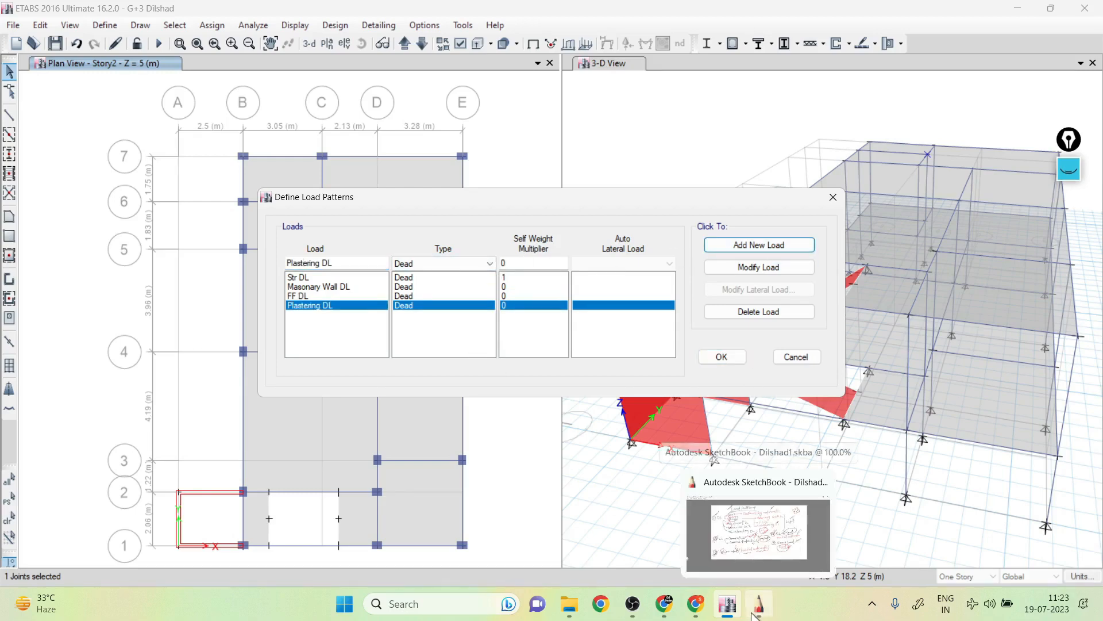
pyautogui.click(744, 566)
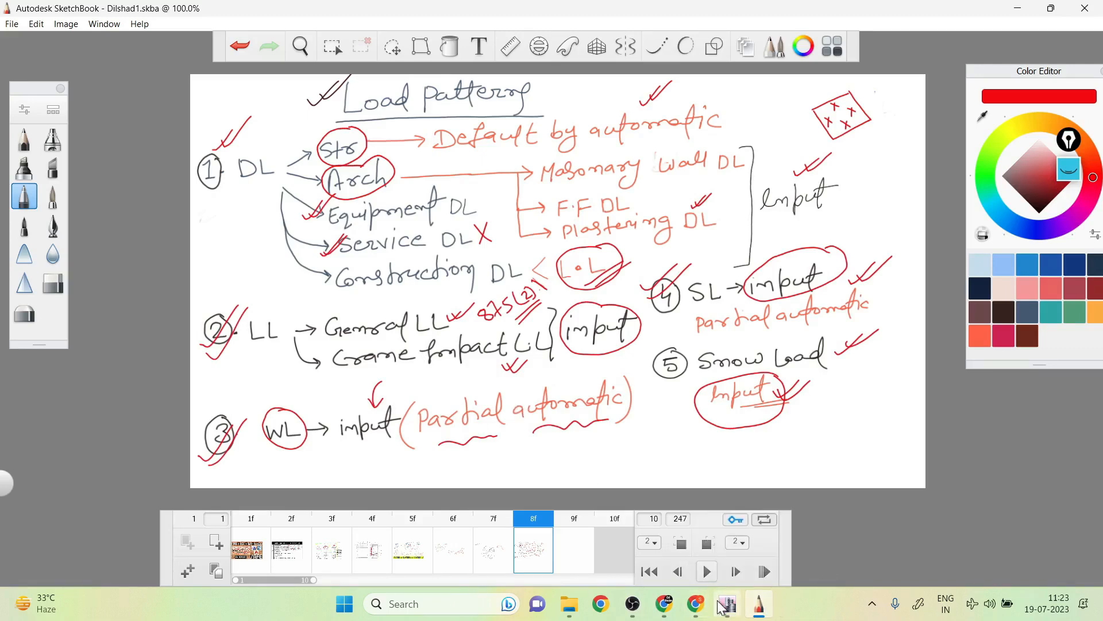
pyautogui.moveTo(725, 607)
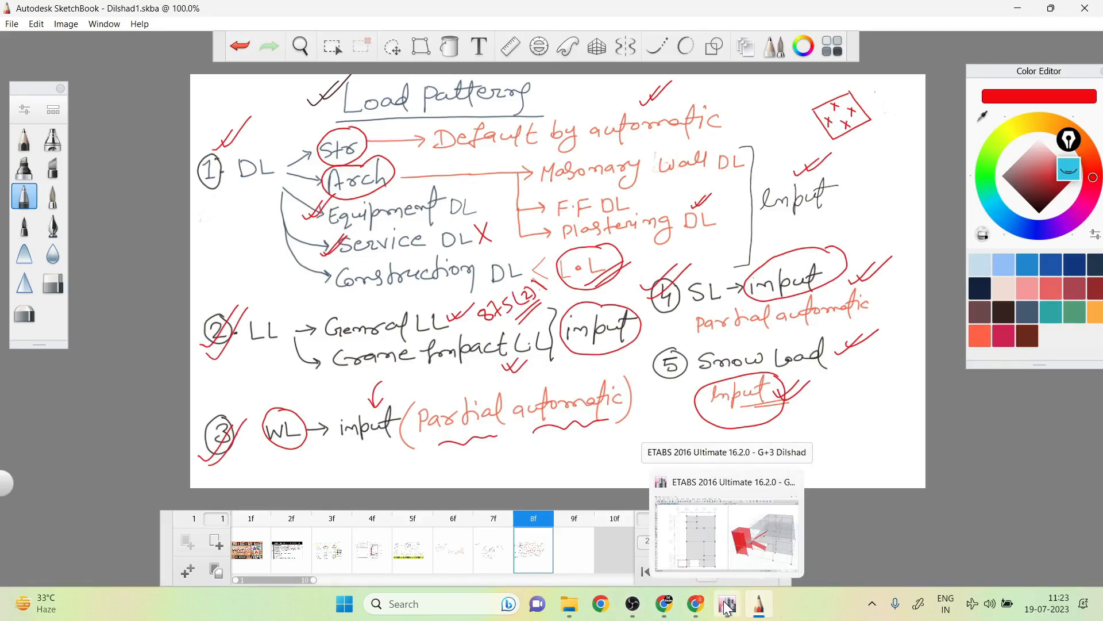
pyautogui.moveTo(534, 355)
pyautogui.mouseDown()
pyautogui.moveTo(527, 373)
pyautogui.moveTo(542, 366)
pyautogui.mouseUp()
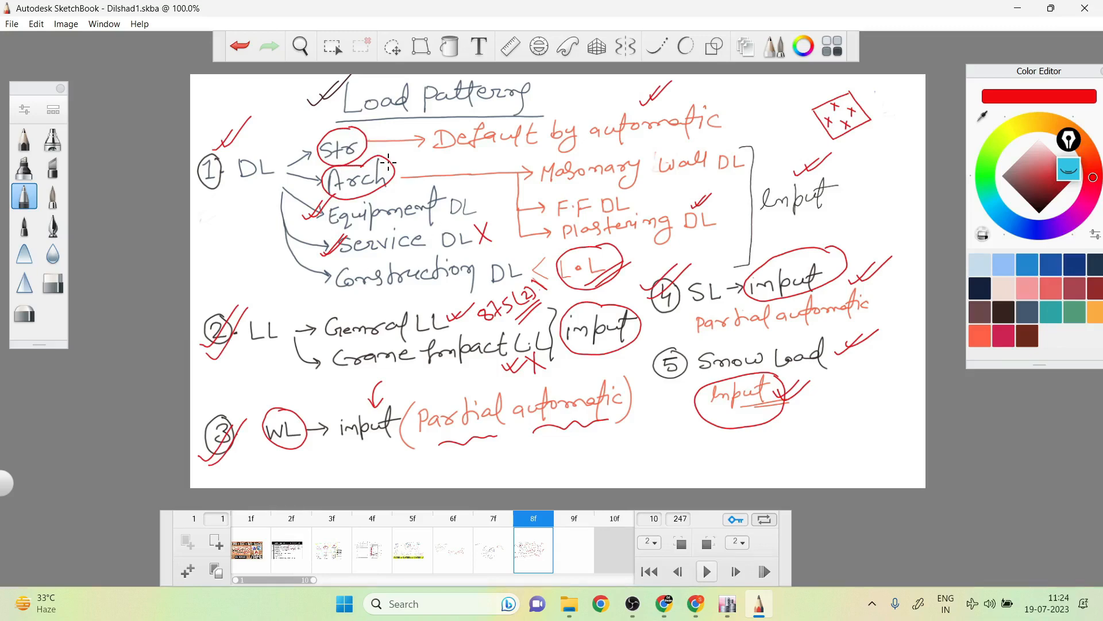
pyautogui.moveTo(233, 231); pyautogui.dragTo(249, 218)
pyautogui.moveTo(249, 202)
pyautogui.mouseDown()
pyautogui.moveTo(269, 258)
pyautogui.moveTo(266, 235)
pyautogui.mouseUp()
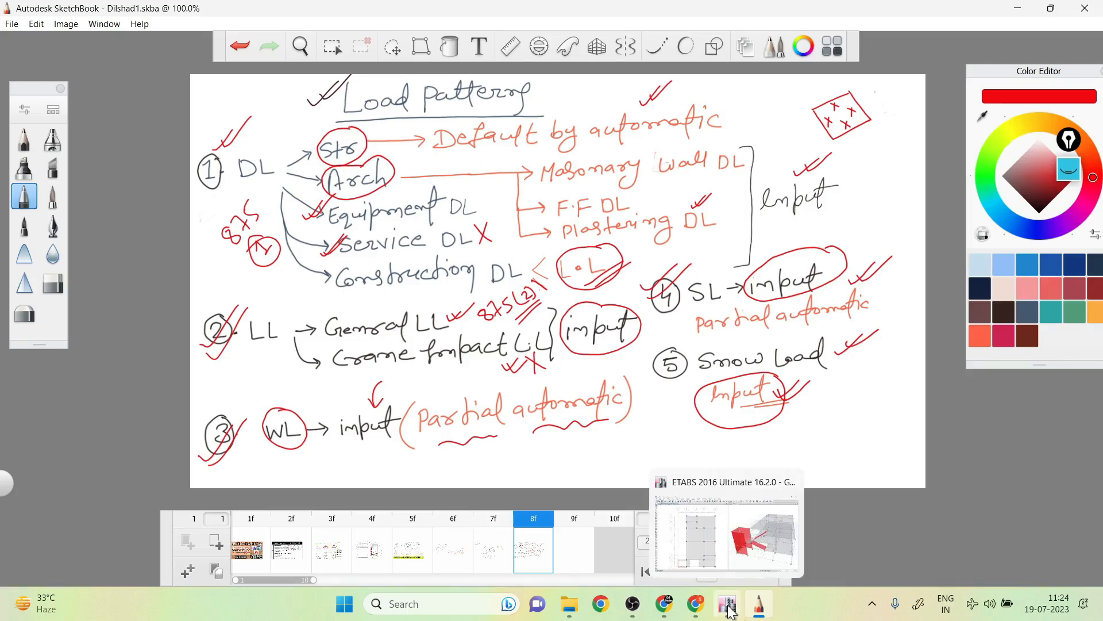
# - Switch to ETABS and add a load pattern named Genral LL of type Live with self-weight multiplier 0
pyautogui.moveTo(758, 613)
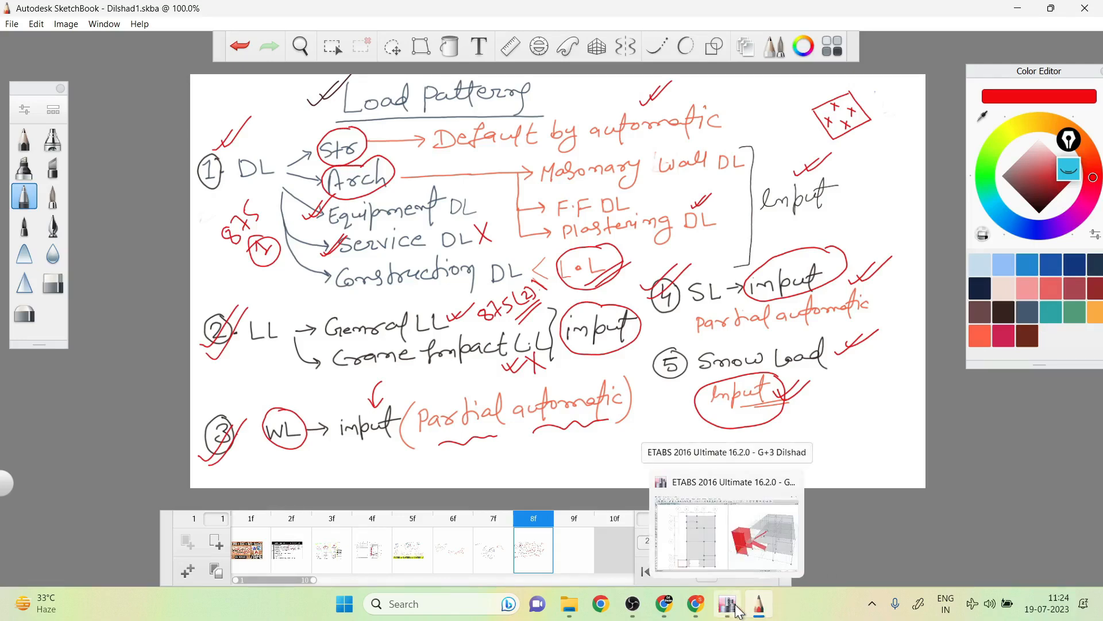
pyautogui.click(735, 609)
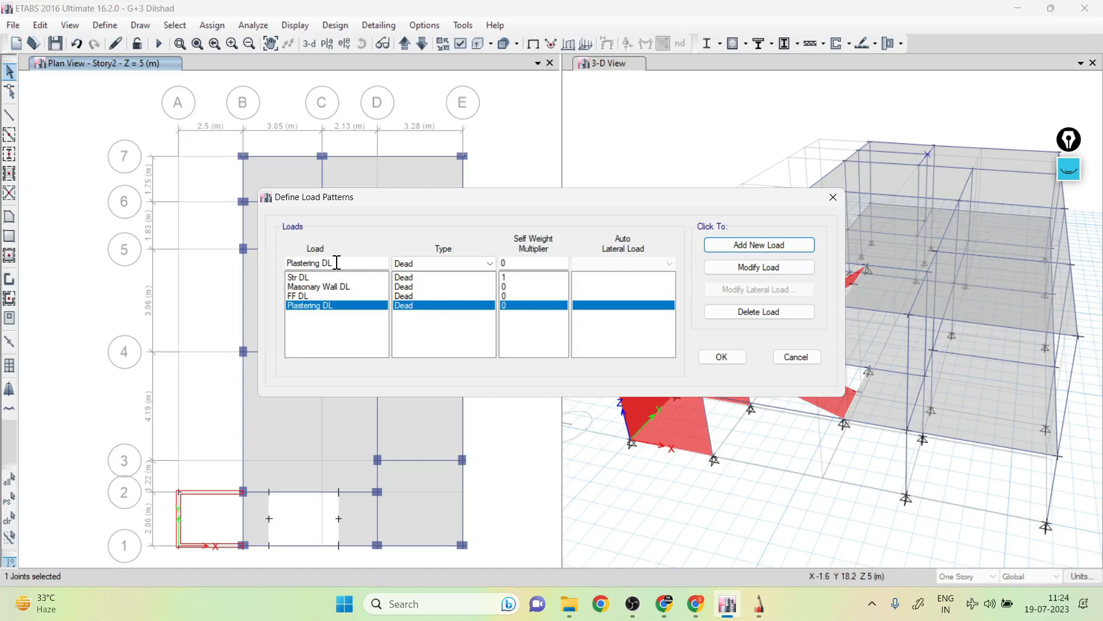
pyautogui.moveTo(336, 263); pyautogui.dragTo(233, 261)
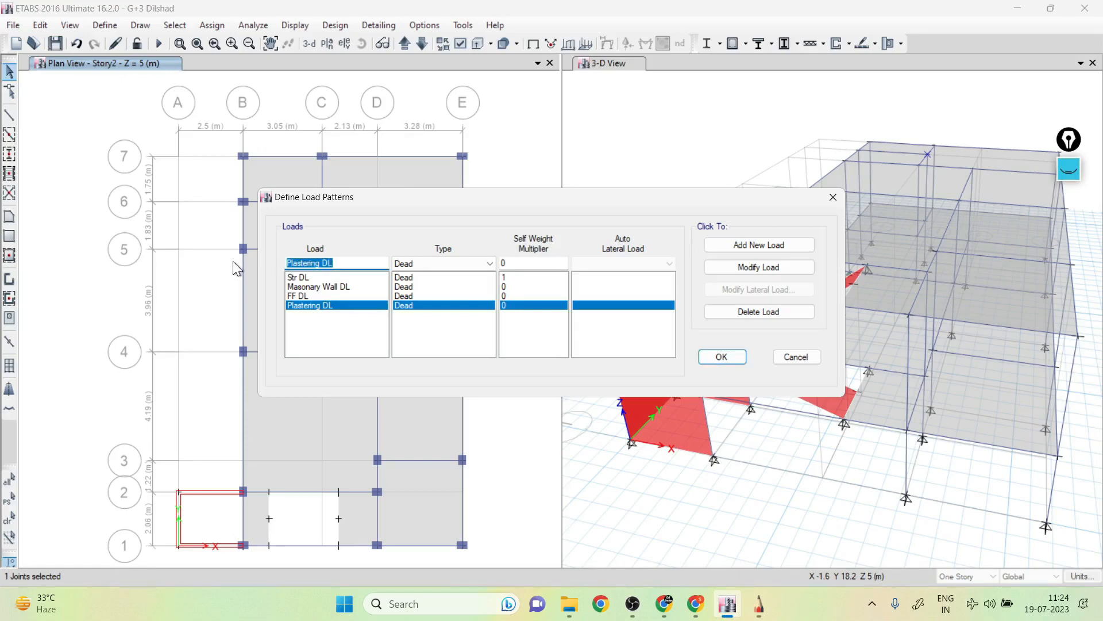
pyautogui.write('Genral LL')
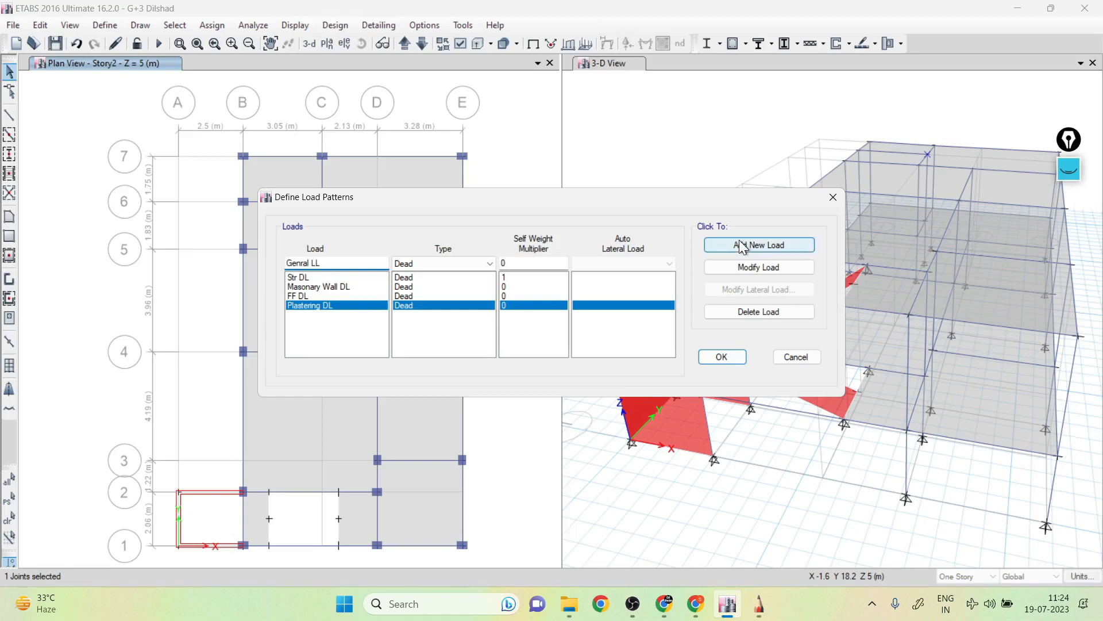
pyautogui.click(471, 261)
pyautogui.click(408, 295)
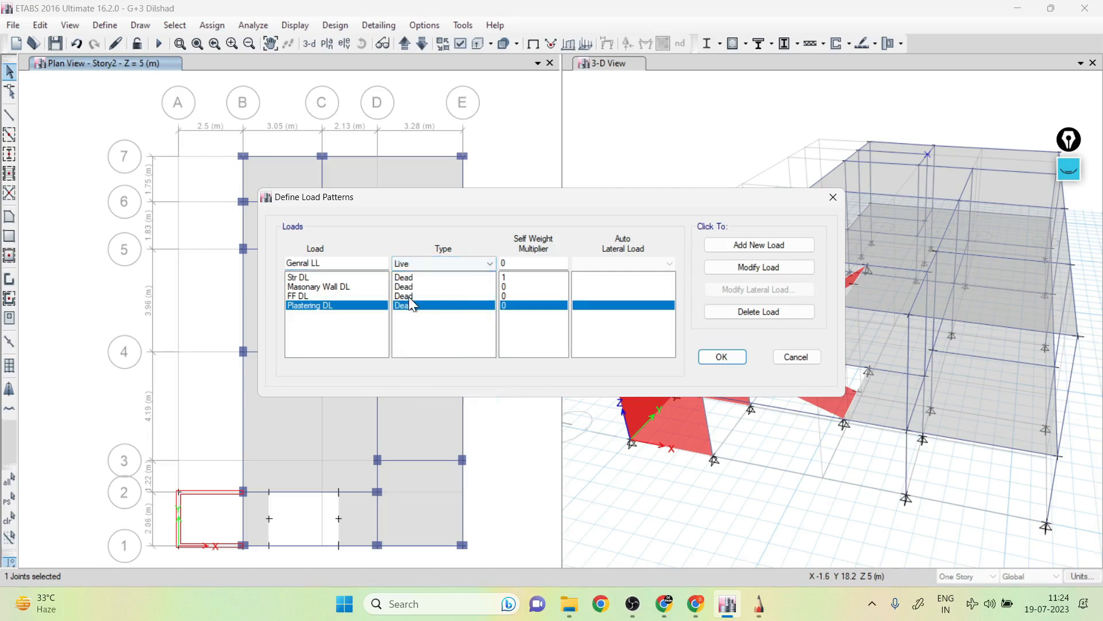
pyautogui.click(771, 246)
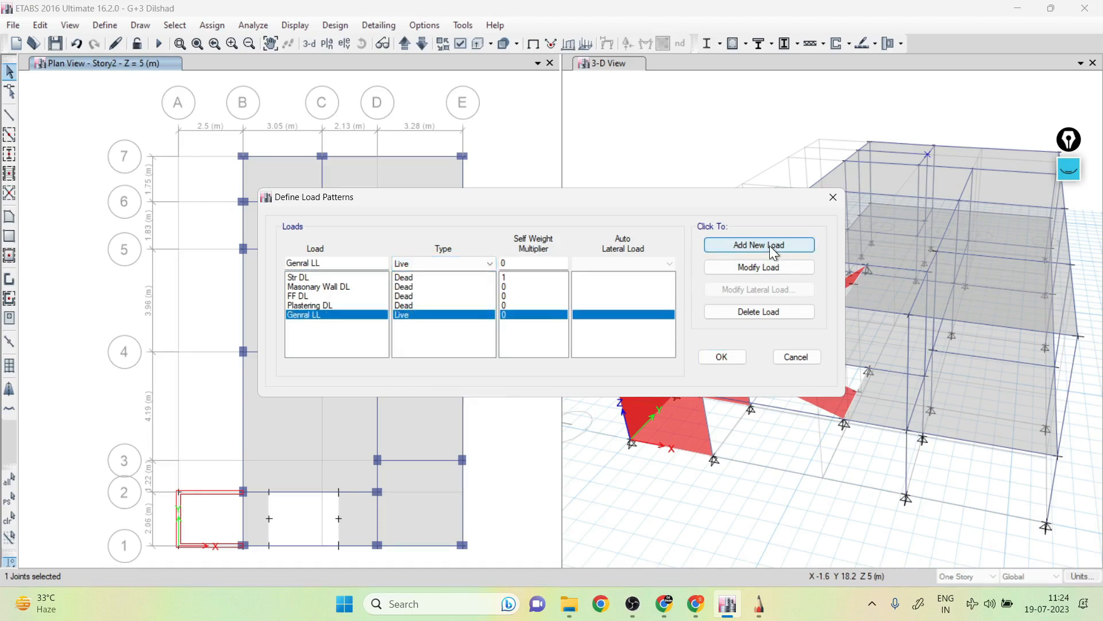
# - Switch to SketchBook, complete the tall red building block sketch, and draw labelled X and Y direction arrows beside it
pyautogui.click(761, 608)
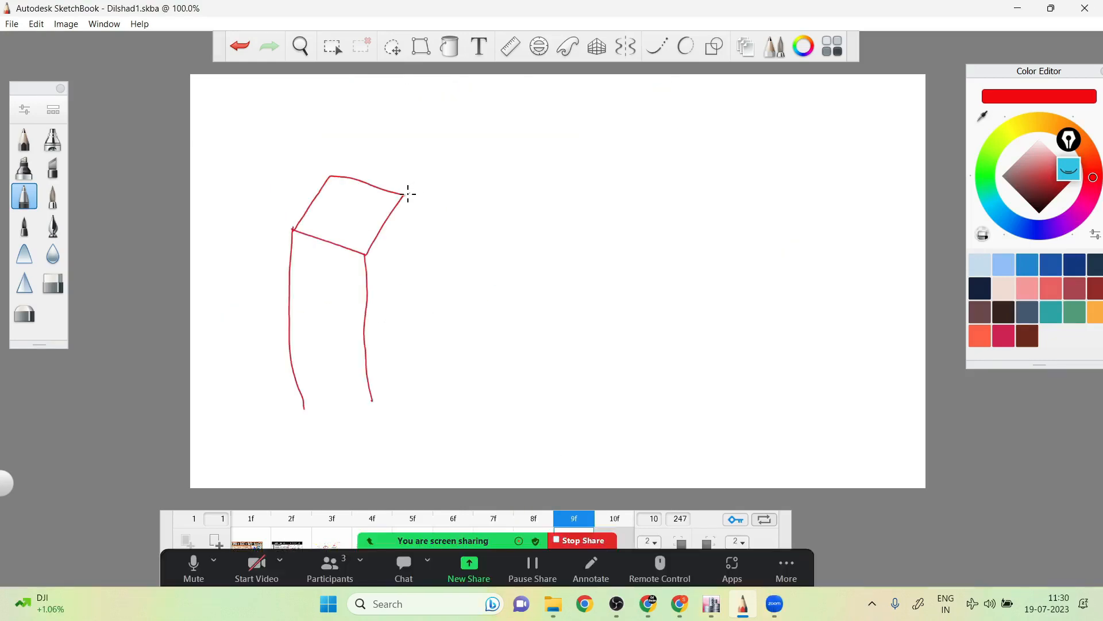
pyautogui.moveTo(406, 193); pyautogui.dragTo(413, 366)
pyautogui.moveTo(334, 421)
pyautogui.mouseDown()
pyautogui.moveTo(355, 425)
pyautogui.moveTo(297, 410)
pyautogui.mouseUp()
pyautogui.moveTo(372, 433); pyautogui.dragTo(429, 374)
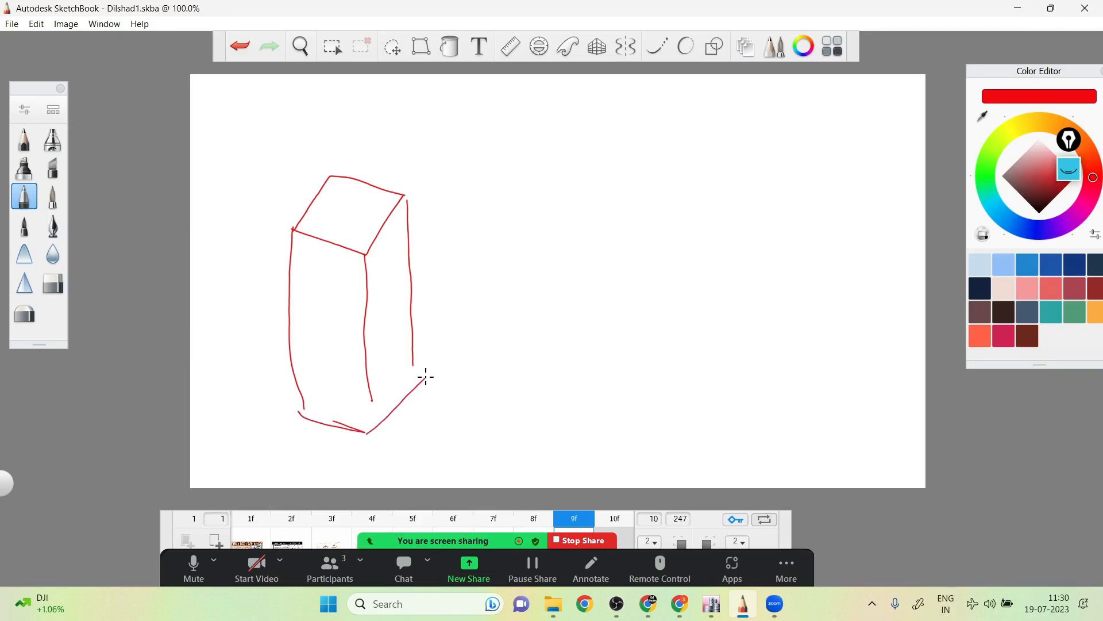
pyautogui.moveTo(371, 401); pyautogui.dragTo(374, 435)
pyautogui.moveTo(413, 362); pyautogui.dragTo(414, 388)
pyautogui.moveTo(495, 98)
pyautogui.mouseDown()
pyautogui.moveTo(544, 114)
pyautogui.moveTo(543, 130)
pyautogui.moveTo(514, 82)
pyautogui.moveTo(528, 80)
pyautogui.mouseUp()
pyautogui.moveTo(528, 75)
pyautogui.mouseDown()
pyautogui.moveTo(560, 143)
pyautogui.moveTo(574, 132)
pyautogui.mouseUp()
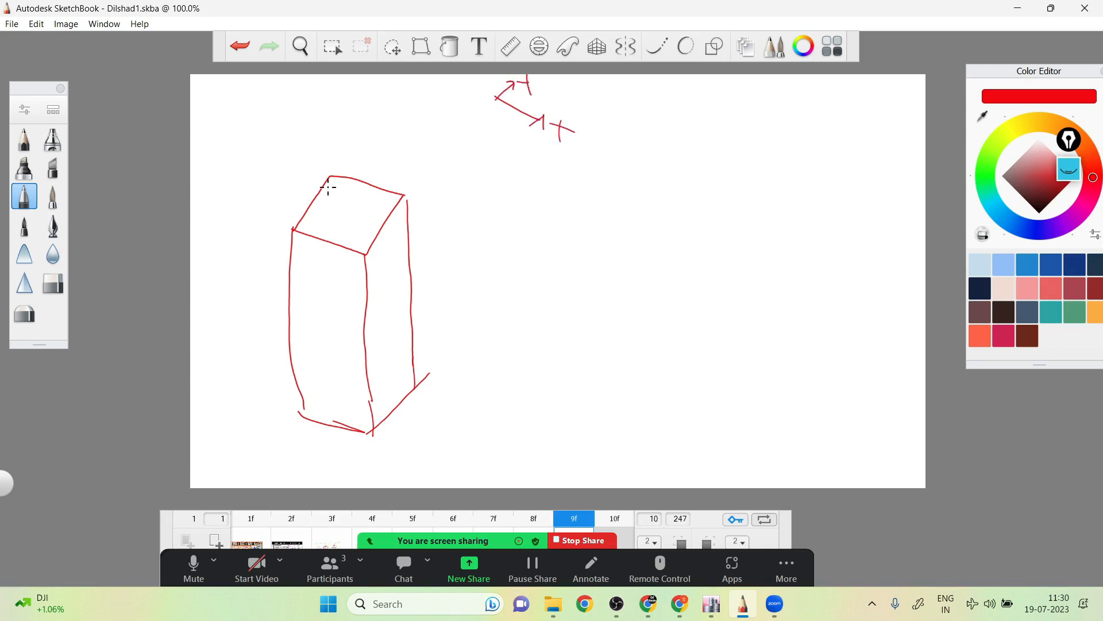
# - Draw a red wind arrow labelled Vx and W.S toward one side of the block, plus arrows toward the other three sides
pyautogui.moveTo(251, 170); pyautogui.dragTo(299, 186)
pyautogui.moveTo(238, 148)
pyautogui.mouseDown()
pyautogui.moveTo(276, 149)
pyautogui.moveTo(294, 107)
pyautogui.moveTo(306, 129)
pyautogui.mouseUp()
pyautogui.moveTo(321, 129); pyautogui.dragTo(309, 140)
pyautogui.moveTo(387, 144)
pyautogui.mouseDown()
pyautogui.moveTo(378, 166)
pyautogui.moveTo(387, 163)
pyautogui.mouseUp()
pyautogui.moveTo(422, 251)
pyautogui.mouseDown()
pyautogui.moveTo(390, 235)
pyautogui.moveTo(400, 234)
pyautogui.mouseUp()
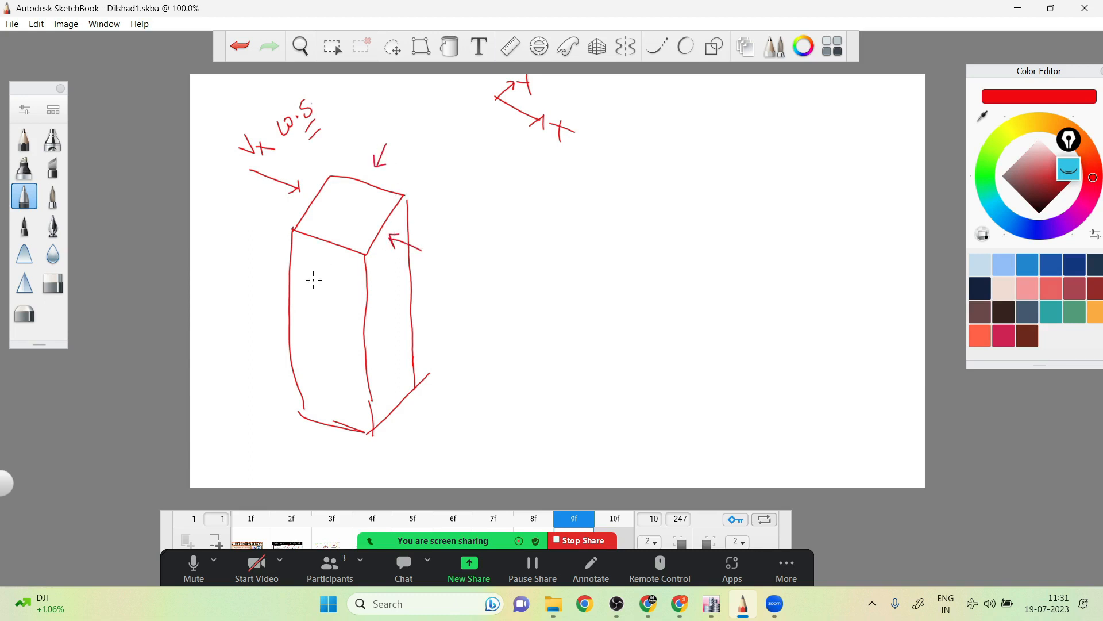
pyautogui.moveTo(314, 281); pyautogui.dragTo(327, 257)
pyautogui.moveTo(321, 263); pyautogui.dragTo(330, 272)
# - Label the three other red arrows around the block L.S and double-underline the labels
pyautogui.click(406, 136)
pyautogui.moveTo(395, 122); pyautogui.dragTo(410, 129)
pyautogui.moveTo(435, 233); pyautogui.dragTo(446, 246)
pyautogui.click(442, 243)
pyautogui.moveTo(457, 225); pyautogui.dragTo(451, 242)
pyautogui.moveTo(304, 288); pyautogui.dragTo(318, 305)
pyautogui.moveTo(332, 284)
pyautogui.mouseDown()
pyautogui.moveTo(321, 285)
pyautogui.moveTo(331, 313)
pyautogui.mouseUp()
pyautogui.moveTo(348, 291); pyautogui.dragTo(339, 314)
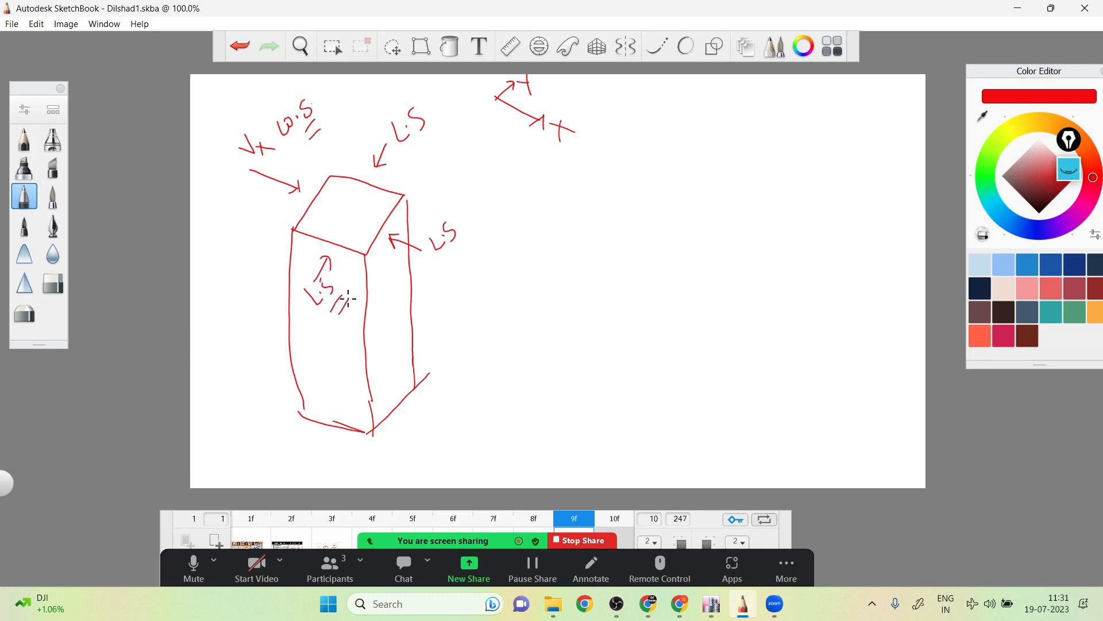
pyautogui.moveTo(455, 243); pyautogui.dragTo(463, 229)
# - Draw a dark blue wind arrow toward the block's front top edge and label it Vy and W.S
pyautogui.click(1051, 264)
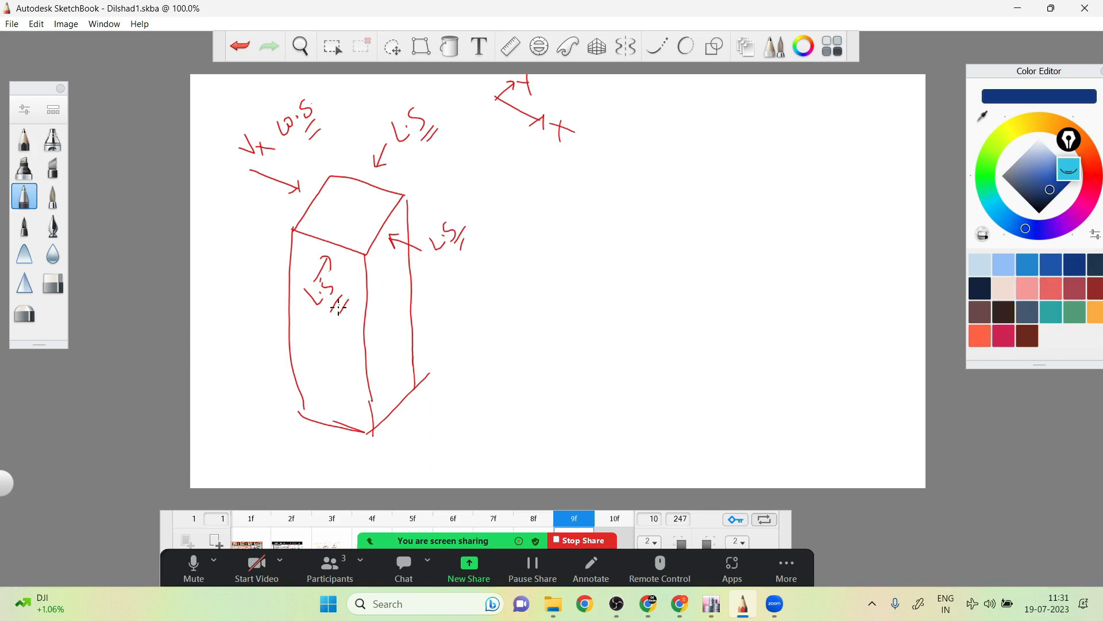
pyautogui.moveTo(259, 333); pyautogui.dragTo(299, 250)
pyautogui.moveTo(221, 340)
pyautogui.mouseDown()
pyautogui.moveTo(227, 327)
pyautogui.moveTo(247, 334)
pyautogui.mouseUp()
pyautogui.moveTo(243, 326); pyautogui.dragTo(256, 354)
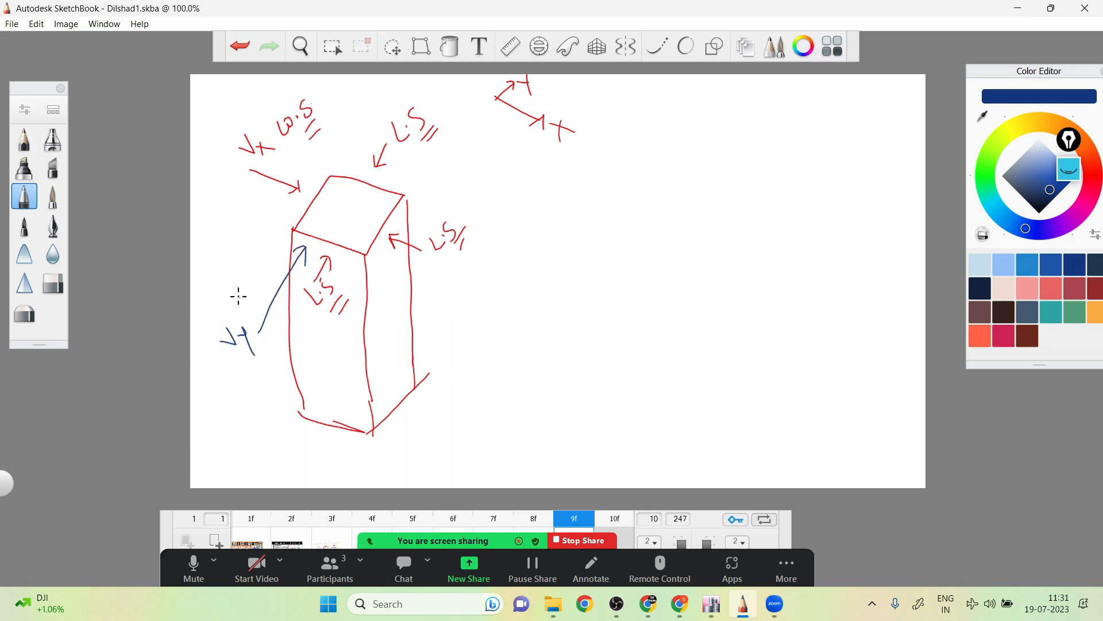
pyautogui.moveTo(239, 296); pyautogui.dragTo(256, 284)
# - Add dark blue arrows toward the other three sides, label them L.S with double underlines, and circle Vx
pyautogui.moveTo(263, 197)
pyautogui.mouseDown()
pyautogui.moveTo(296, 217)
pyautogui.moveTo(286, 219)
pyautogui.mouseUp()
pyautogui.moveTo(405, 166)
pyautogui.mouseDown()
pyautogui.moveTo(391, 187)
pyautogui.moveTo(405, 182)
pyautogui.mouseUp()
pyautogui.moveTo(405, 267); pyautogui.dragTo(377, 250)
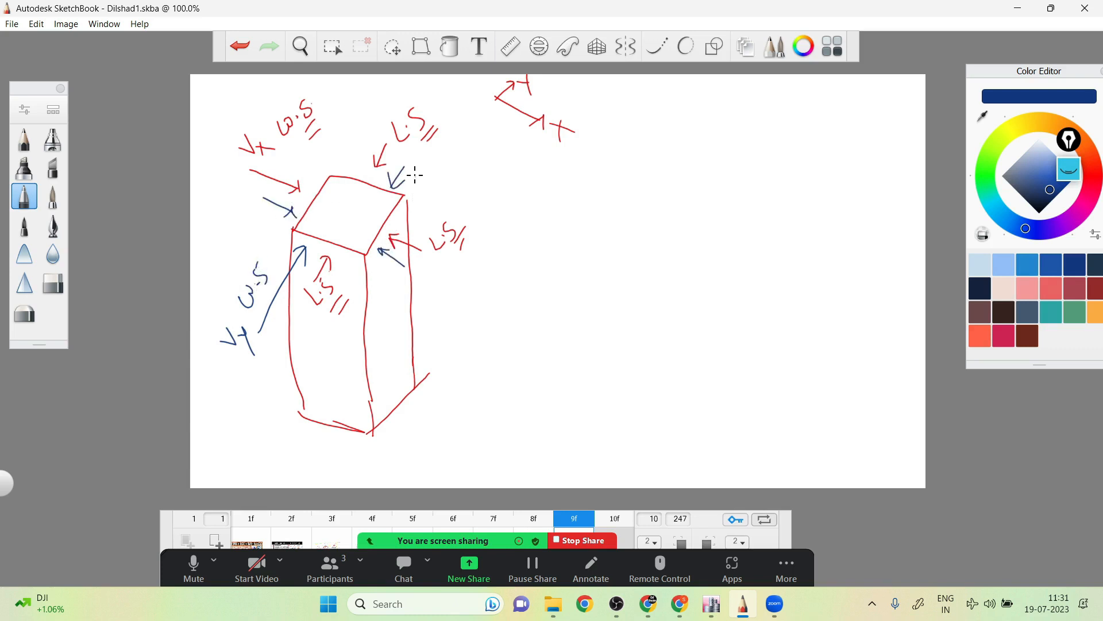
pyautogui.click(423, 167)
pyautogui.moveTo(410, 163)
pyautogui.mouseDown()
pyautogui.moveTo(414, 178)
pyautogui.moveTo(429, 176)
pyautogui.mouseUp()
pyautogui.moveTo(393, 272)
pyautogui.mouseDown()
pyautogui.moveTo(395, 293)
pyautogui.moveTo(402, 280)
pyautogui.mouseUp()
pyautogui.click(403, 282)
pyautogui.click(248, 205)
pyautogui.moveTo(237, 199)
pyautogui.mouseDown()
pyautogui.moveTo(245, 214)
pyautogui.moveTo(252, 207)
pyautogui.moveTo(253, 237)
pyautogui.mouseUp()
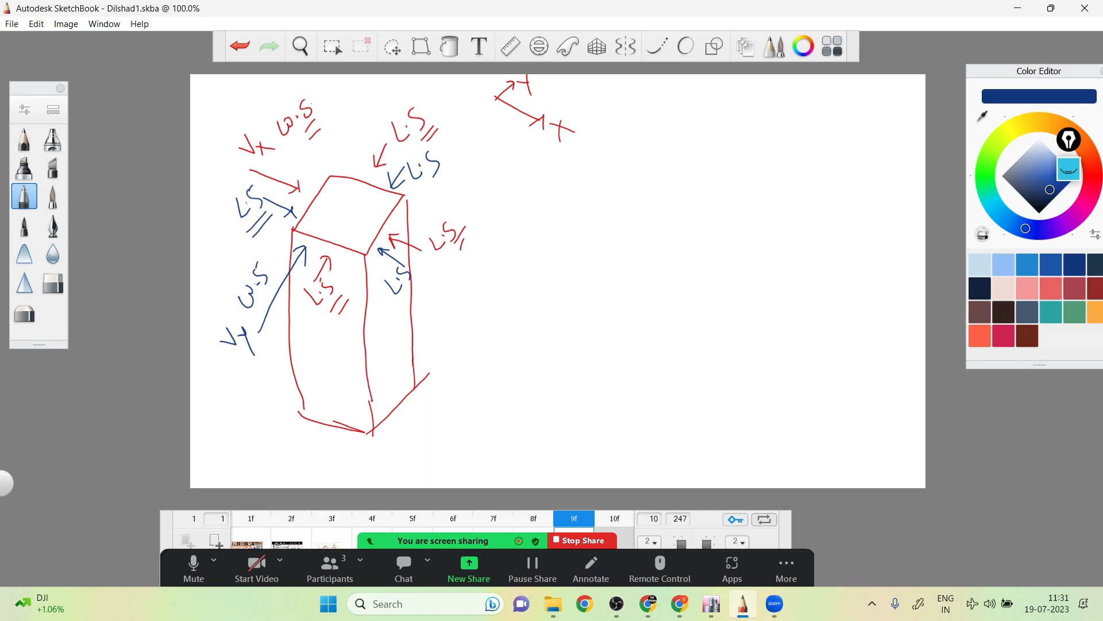
pyautogui.moveTo(453, 161)
pyautogui.mouseDown()
pyautogui.moveTo(425, 189)
pyautogui.moveTo(460, 165)
pyautogui.mouseUp()
pyautogui.moveTo(421, 278); pyautogui.dragTo(401, 302)
pyautogui.moveTo(254, 124)
pyautogui.mouseDown()
pyautogui.moveTo(238, 158)
pyautogui.moveTo(267, 122)
pyautogui.moveTo(275, 127)
pyautogui.mouseUp()
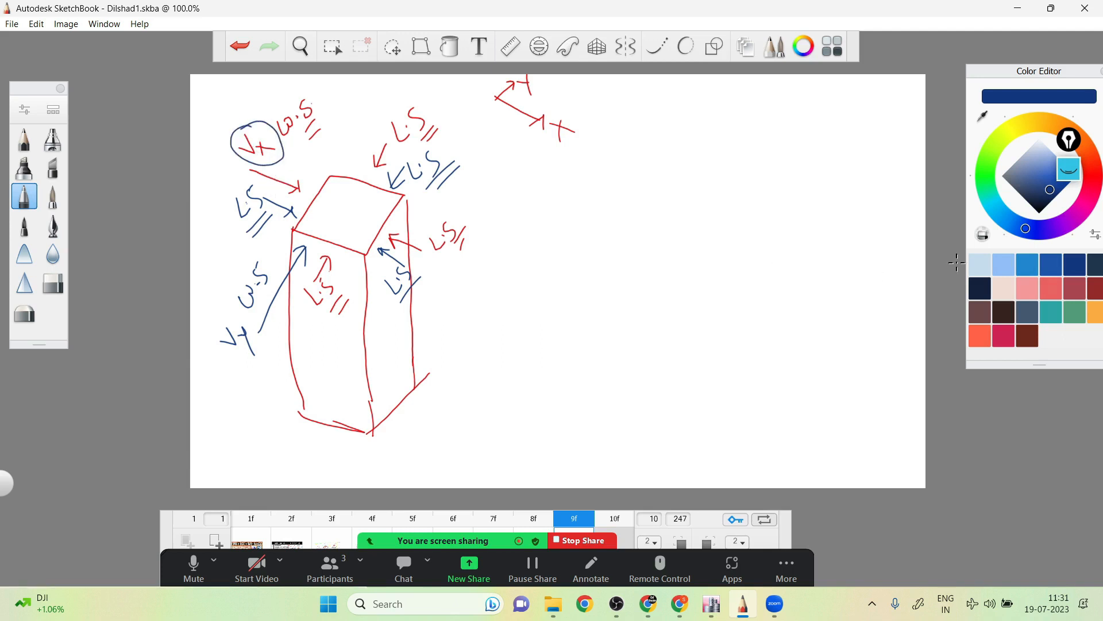
# - In crimson, hatch the block's Vx windward top edge, tick the other three top edges, and retrace the front base edges
pyautogui.click(1008, 336)
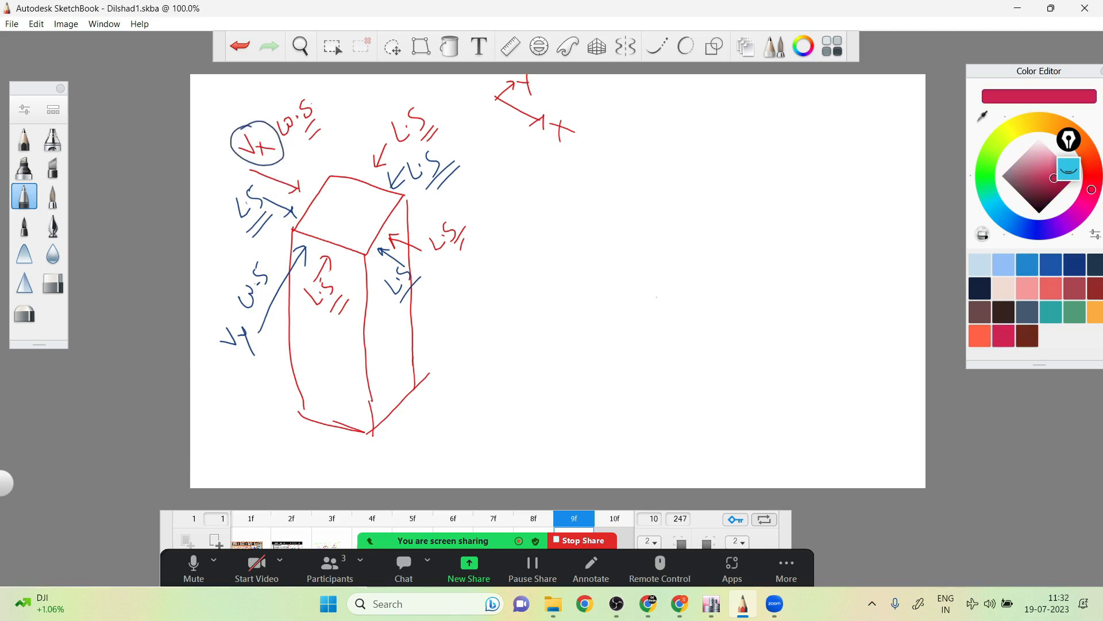
pyautogui.moveTo(296, 228)
pyautogui.mouseDown()
pyautogui.moveTo(330, 175)
pyautogui.moveTo(358, 178)
pyautogui.moveTo(388, 217)
pyautogui.moveTo(345, 249)
pyautogui.mouseUp()
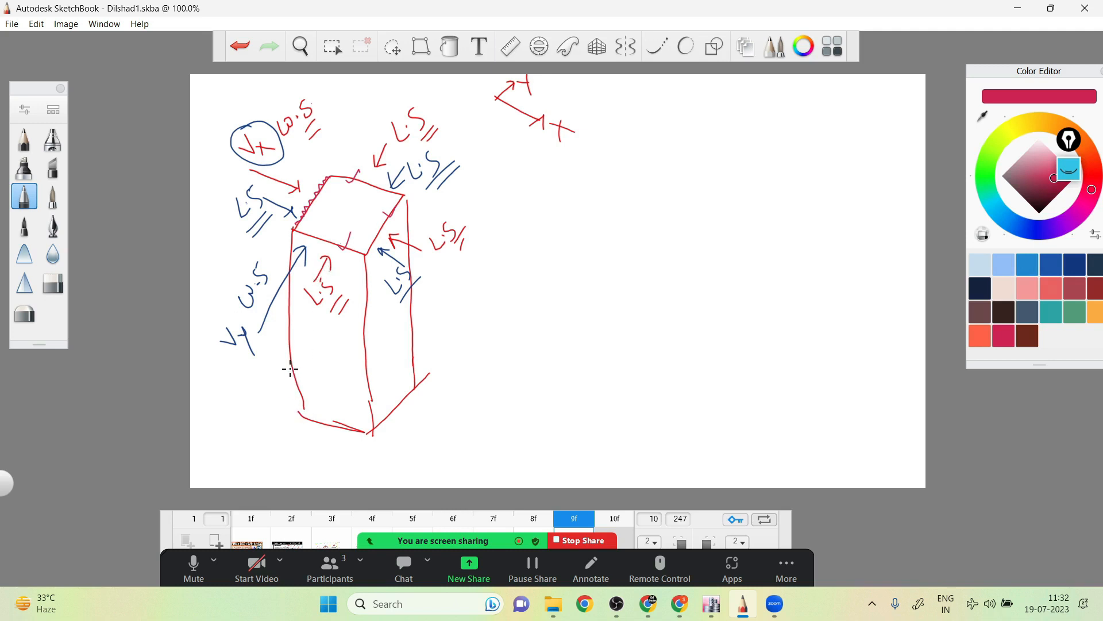
pyautogui.moveTo(292, 371)
pyautogui.mouseDown()
pyautogui.moveTo(291, 356)
pyautogui.moveTo(296, 412)
pyautogui.moveTo(373, 435)
pyautogui.mouseUp()
pyautogui.moveTo(364, 396); pyautogui.dragTo(368, 434)
# - Write the underlined note W → C → B inside a crimson ellipse, and retrace the block's remaining visible base edge
pyautogui.moveTo(625, 221); pyautogui.dragTo(649, 201)
pyautogui.moveTo(658, 206); pyautogui.dragTo(744, 157)
pyautogui.moveTo(704, 204); pyautogui.dragTo(767, 166)
pyautogui.moveTo(627, 221)
pyautogui.mouseDown()
pyautogui.moveTo(636, 235)
pyautogui.moveTo(659, 223)
pyautogui.mouseUp()
pyautogui.moveTo(641, 246)
pyautogui.mouseDown()
pyautogui.moveTo(667, 227)
pyautogui.moveTo(662, 242)
pyautogui.mouseUp()
pyautogui.click(712, 604)
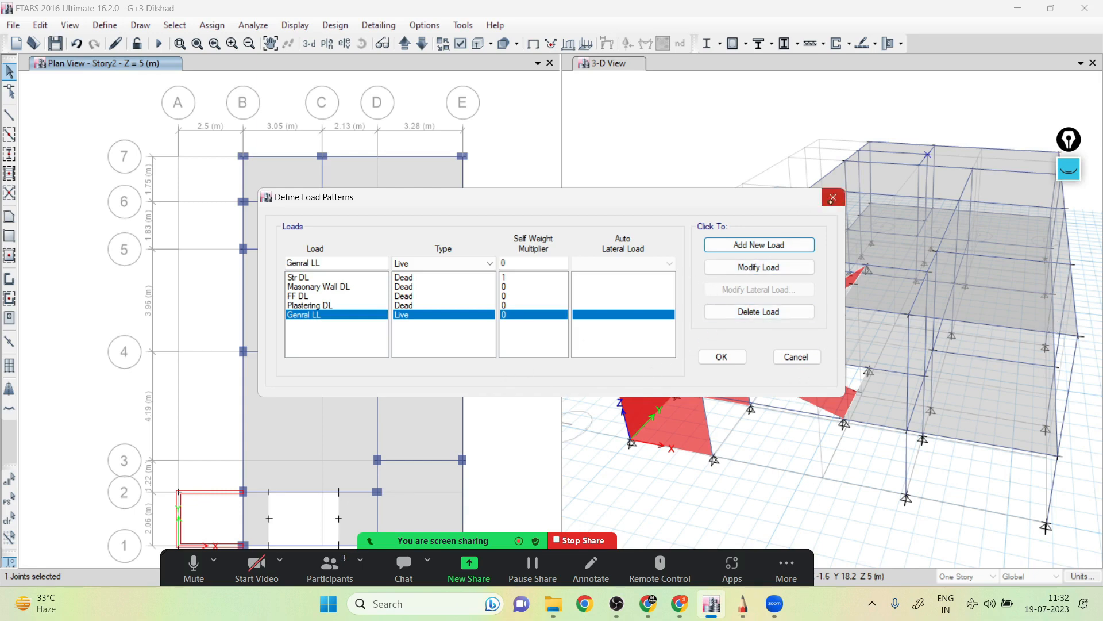
pyautogui.click(743, 603)
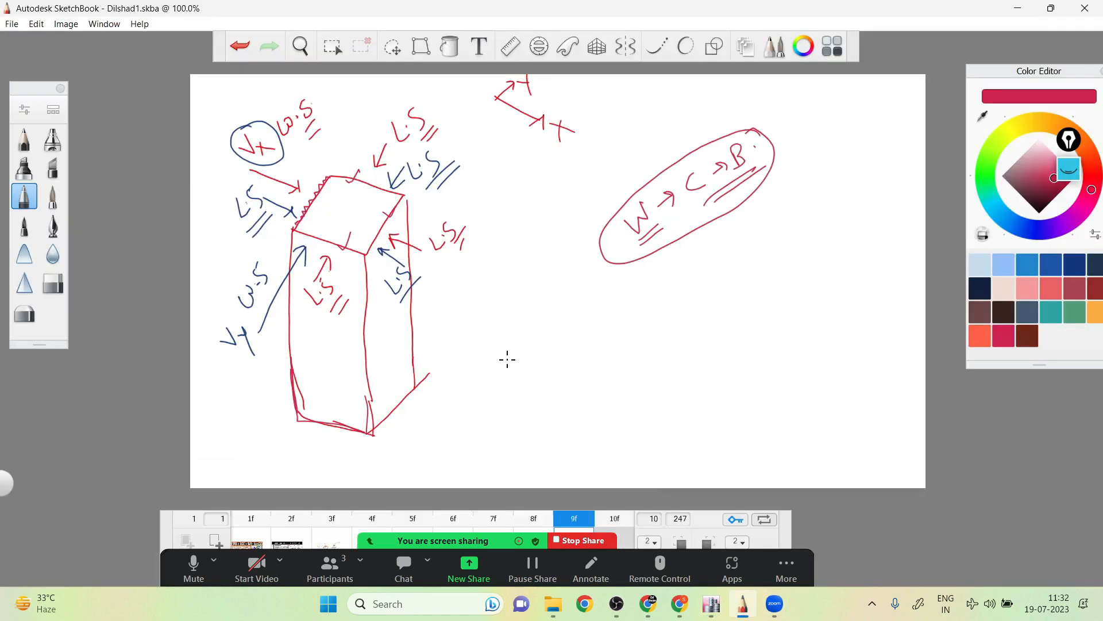
pyautogui.moveTo(373, 433); pyautogui.dragTo(412, 375)
# - Draw an orange wind arrow toward the block from the side opposite Vx, labelled Vx- with W.S double-underlined
pyautogui.click(1095, 312)
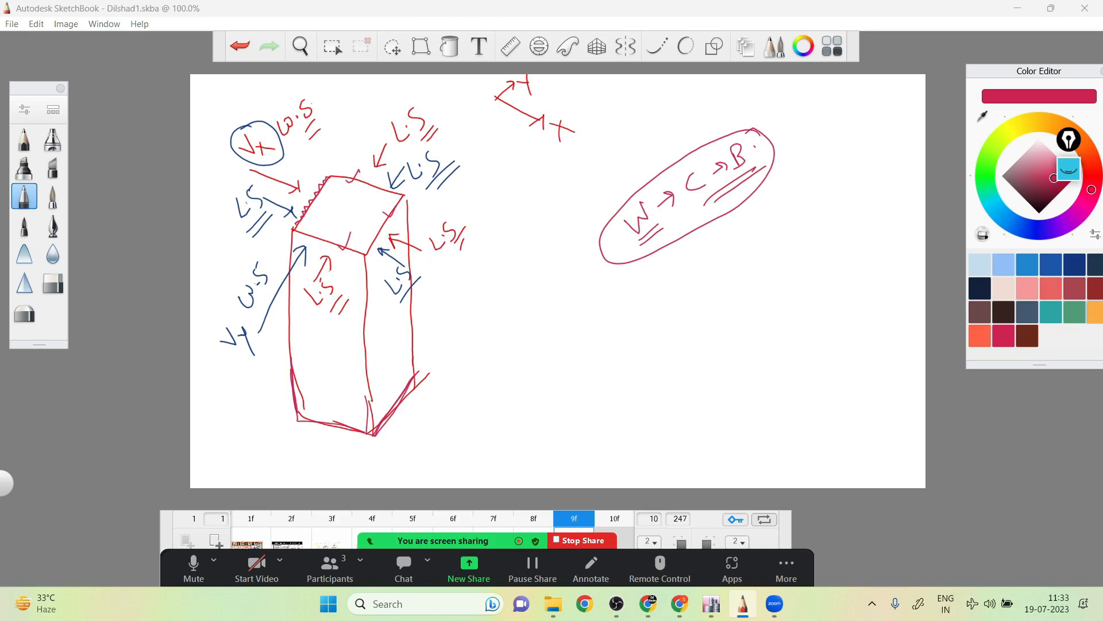
pyautogui.moveTo(501, 298)
pyautogui.mouseDown()
pyautogui.moveTo(430, 264)
pyautogui.moveTo(437, 274)
pyautogui.mouseUp()
pyautogui.moveTo(513, 278); pyautogui.dragTo(529, 277)
pyautogui.moveTo(540, 278)
pyautogui.mouseDown()
pyautogui.moveTo(540, 290)
pyautogui.moveTo(548, 281)
pyautogui.mouseUp()
pyautogui.moveTo(551, 279); pyautogui.dragTo(559, 266)
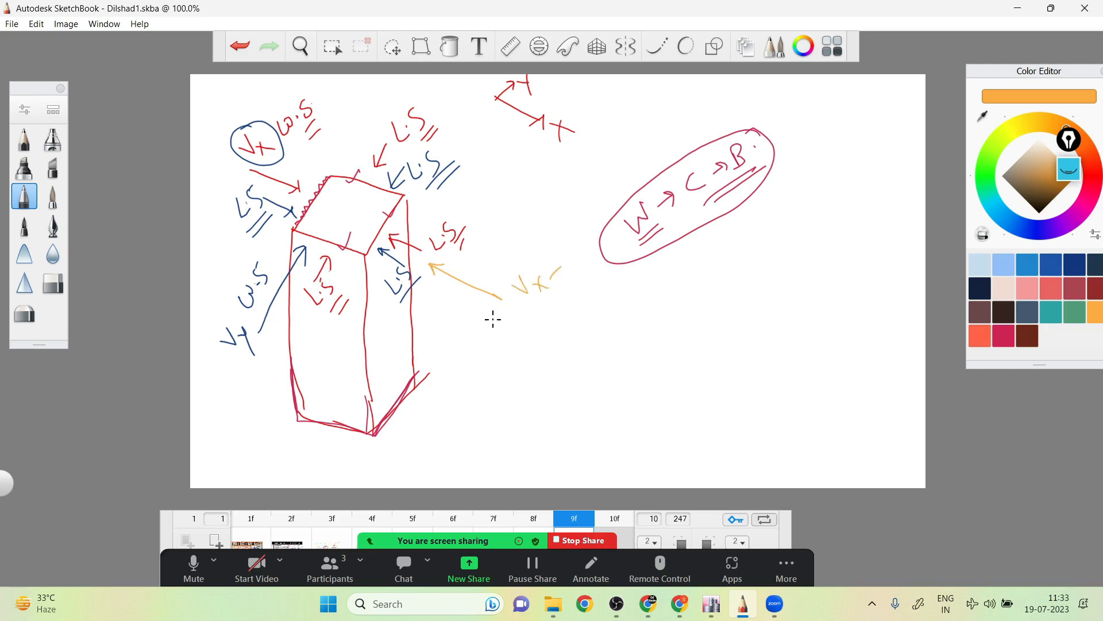
pyautogui.moveTo(495, 317)
pyautogui.mouseDown()
pyautogui.moveTo(515, 313)
pyautogui.moveTo(524, 343)
pyautogui.mouseUp()
pyautogui.moveTo(546, 319); pyautogui.dragTo(534, 342)
# - Draw an orange-red wind arrow toward the block's rear from the side opposite Vy, labelled Vy- and W.S with underlines
pyautogui.click(979, 336)
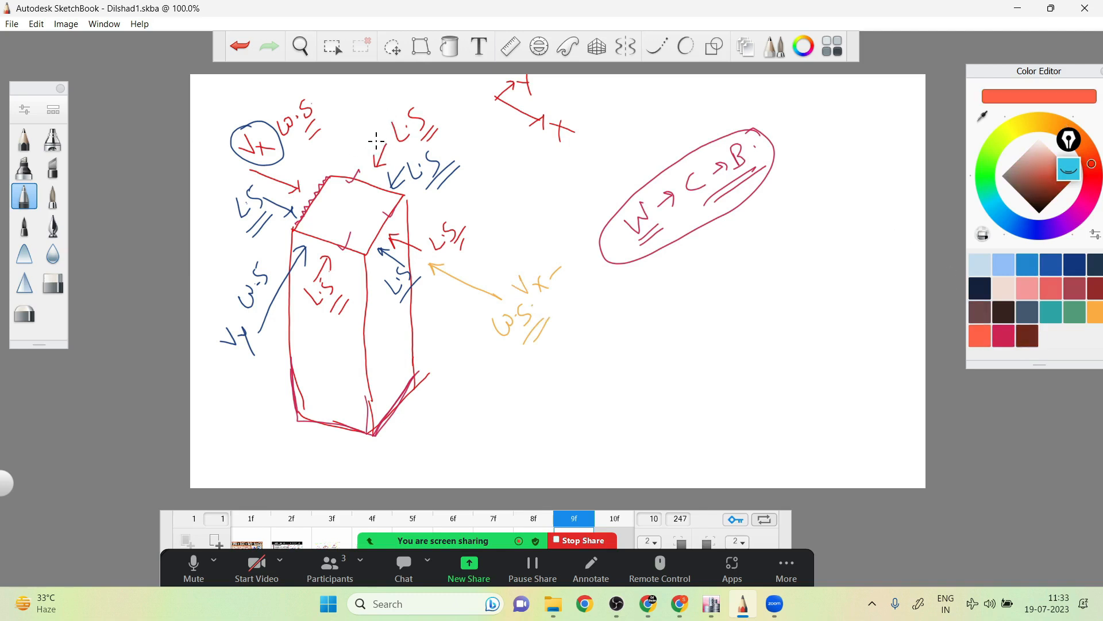
pyautogui.moveTo(349, 136)
pyautogui.mouseDown()
pyautogui.moveTo(379, 91)
pyautogui.moveTo(348, 137)
pyautogui.moveTo(361, 135)
pyautogui.mouseUp()
pyautogui.moveTo(344, 104)
pyautogui.mouseDown()
pyautogui.moveTo(345, 93)
pyautogui.moveTo(361, 101)
pyautogui.mouseUp()
pyautogui.moveTo(360, 93)
pyautogui.mouseDown()
pyautogui.moveTo(366, 109)
pyautogui.moveTo(371, 86)
pyautogui.moveTo(428, 86)
pyautogui.mouseUp()
pyautogui.click(407, 90)
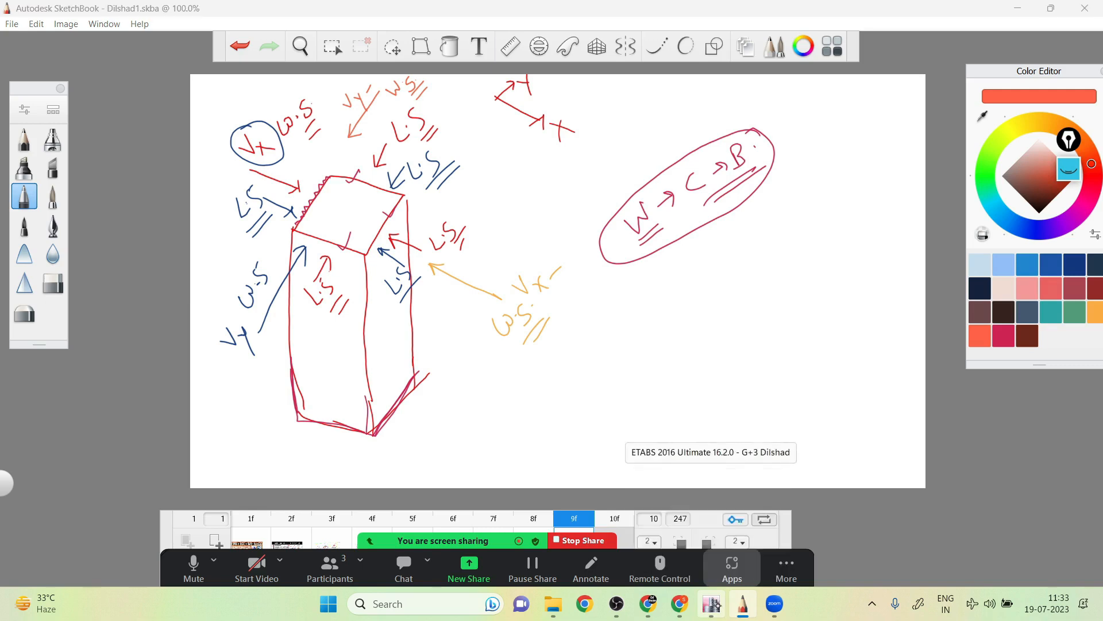
# - Switch to ETABS and add a load pattern named WLX of type Wind with multiplier 0 and auto lateral load Indian IS 875:2015
pyautogui.click(712, 603)
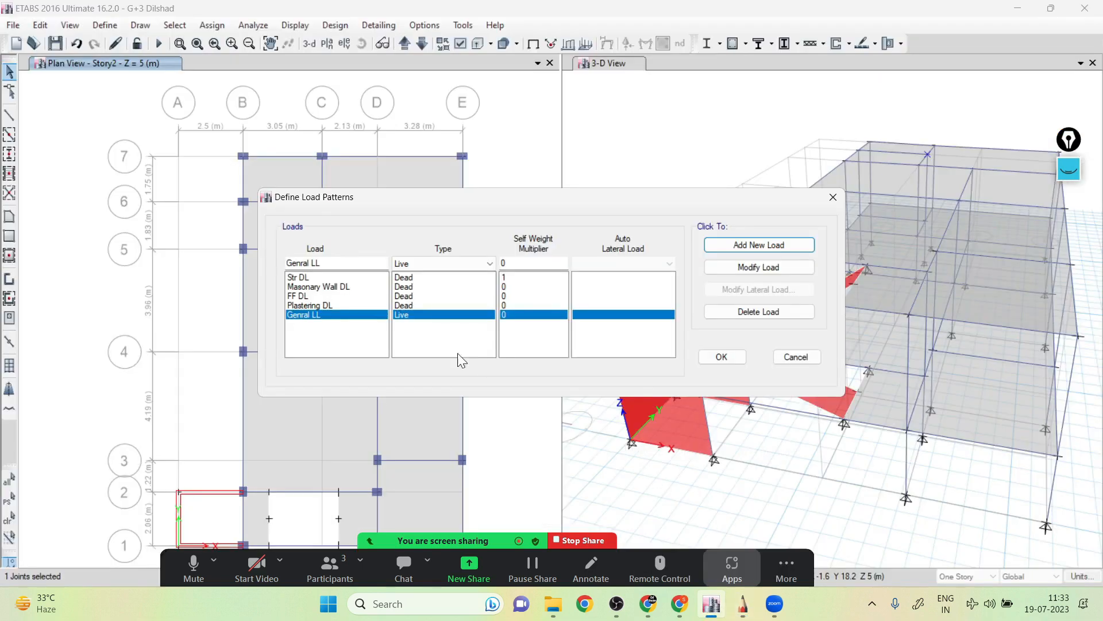
pyautogui.moveTo(349, 260); pyautogui.dragTo(249, 262)
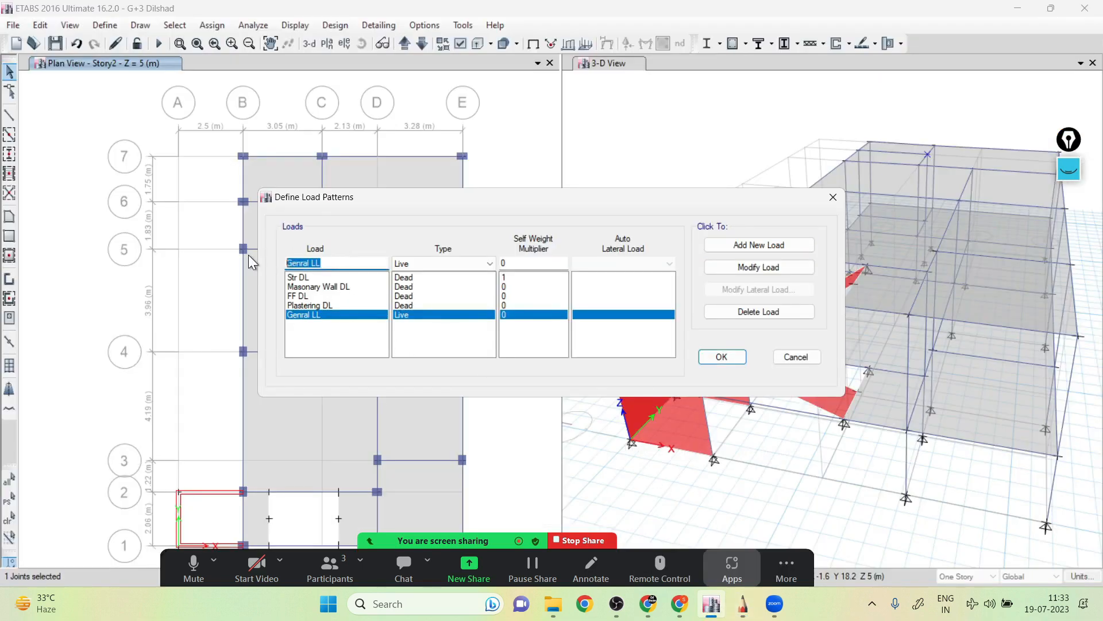
pyautogui.write('WL')
pyautogui.write('x')
pyautogui.press('BackSpace')
pyautogui.write('X')
pyautogui.click(433, 264)
pyautogui.click(427, 350)
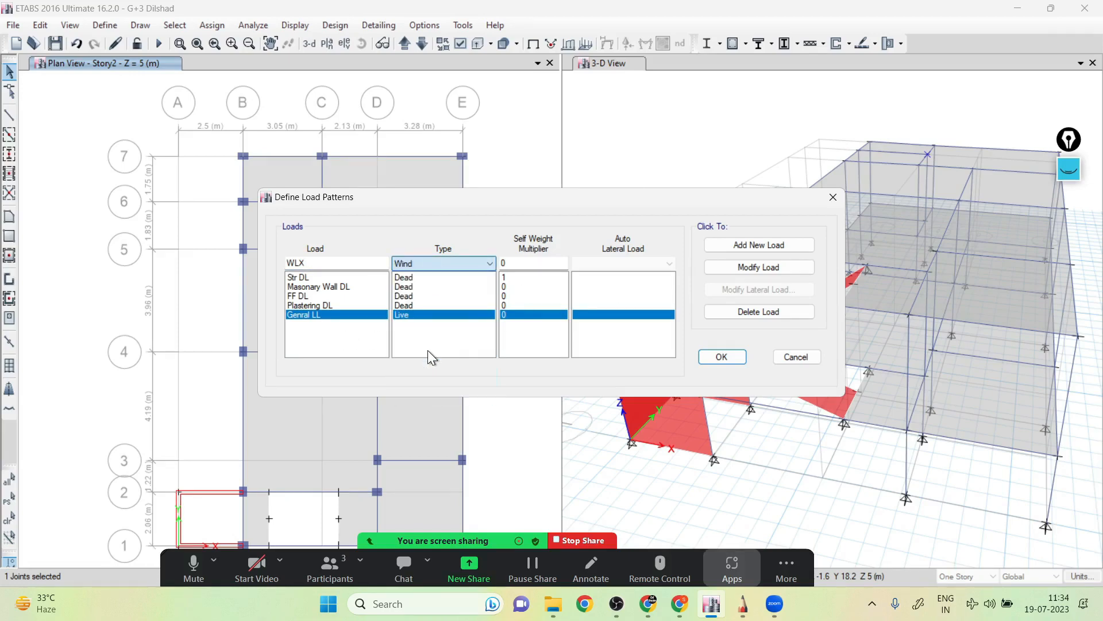
pyautogui.click(654, 264)
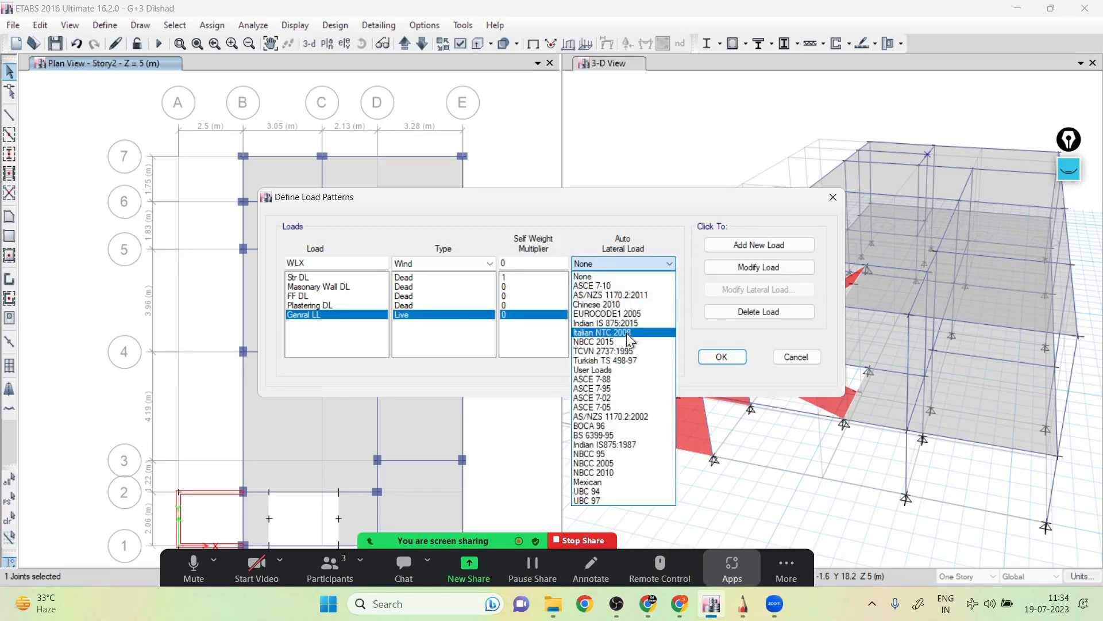
pyautogui.click(623, 323)
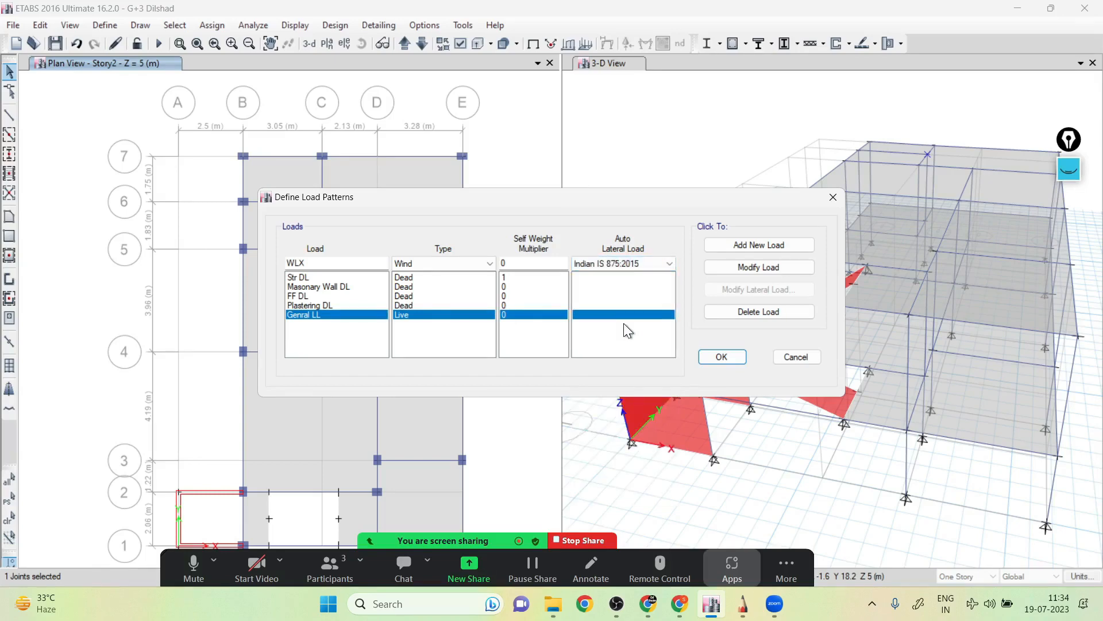
pyautogui.click(764, 246)
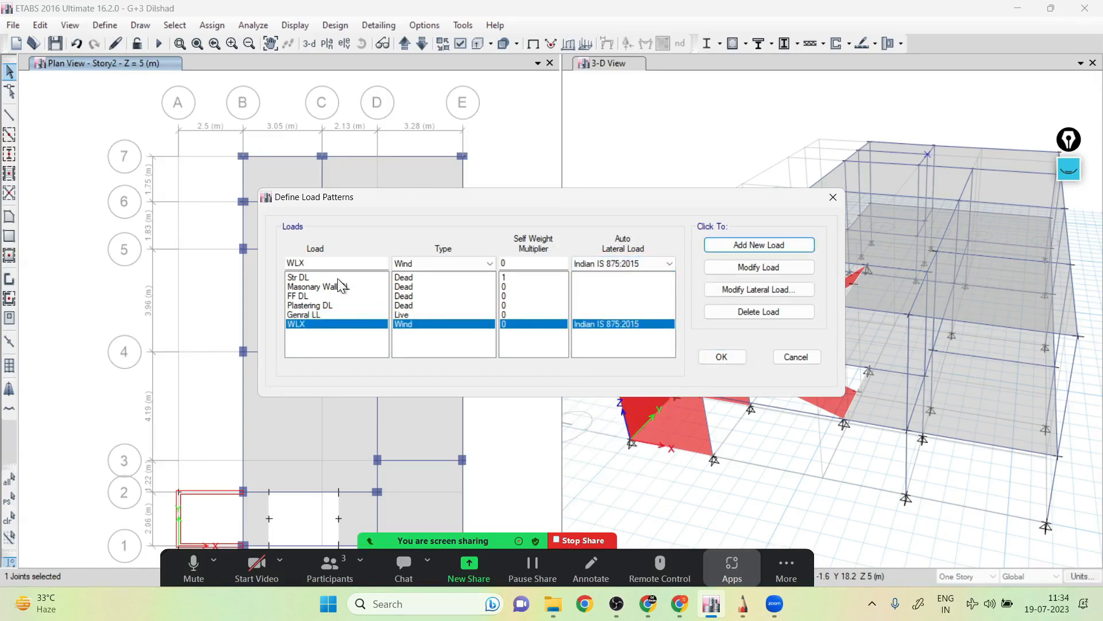
# - Add a load pattern named WLY of type Wind with multiplier 0 and auto lateral load Indian IS 875:2015
pyautogui.click(328, 263)
pyautogui.press('BackSpace')
pyautogui.write('Y')
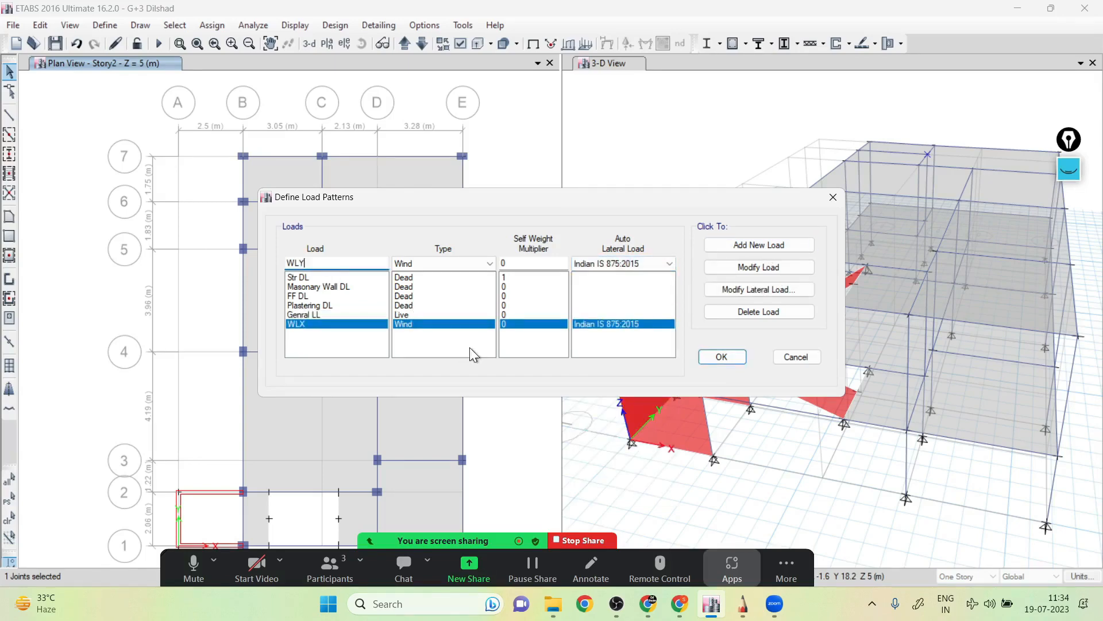
pyautogui.click(768, 241)
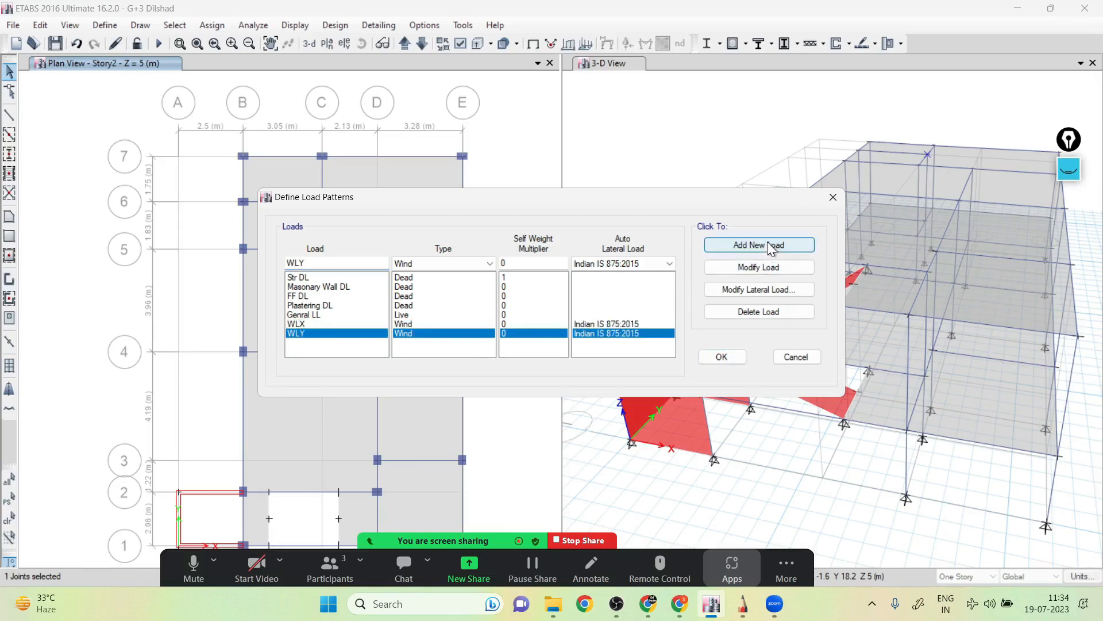
# - Open the lateral load settings of WLX, compare both exposure options, and set Exposure from Shell Objects
pyautogui.click(599, 325)
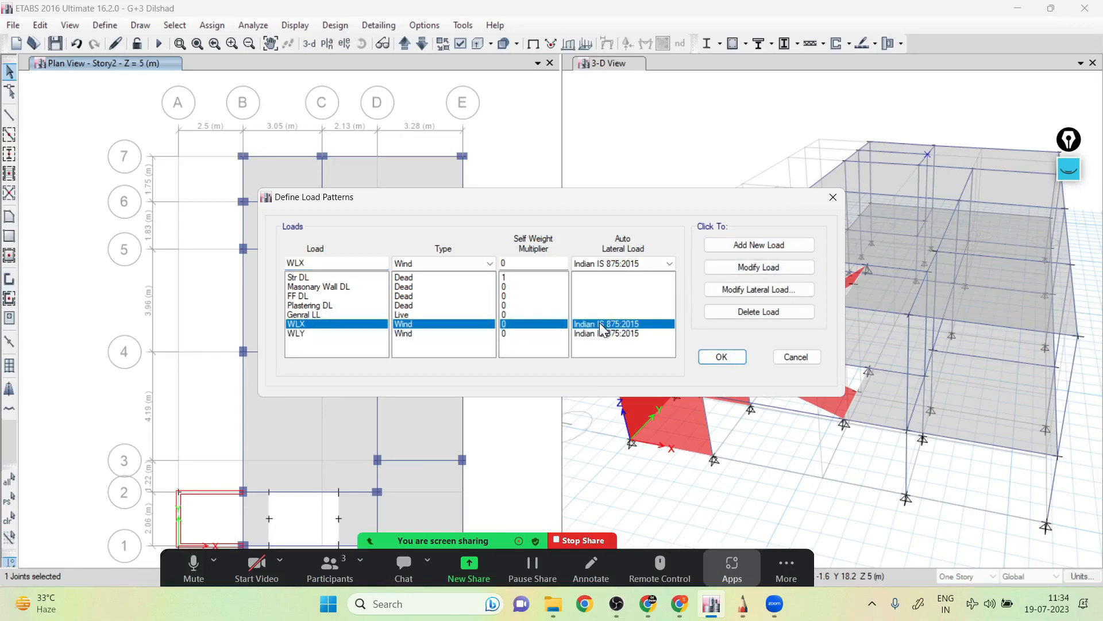
pyautogui.click(741, 291)
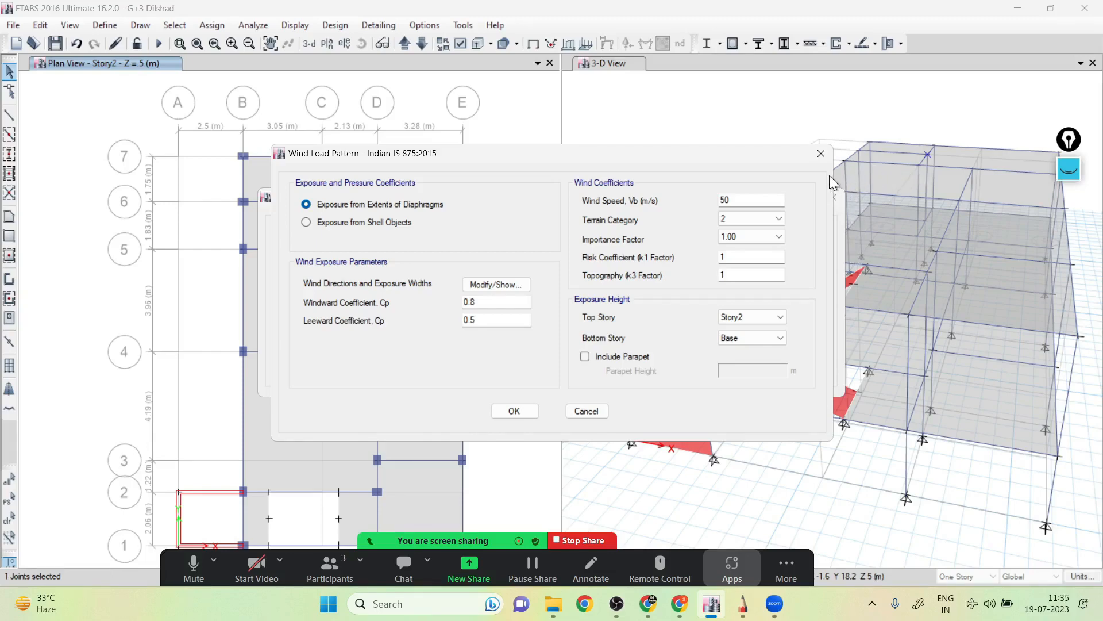
pyautogui.click(306, 223)
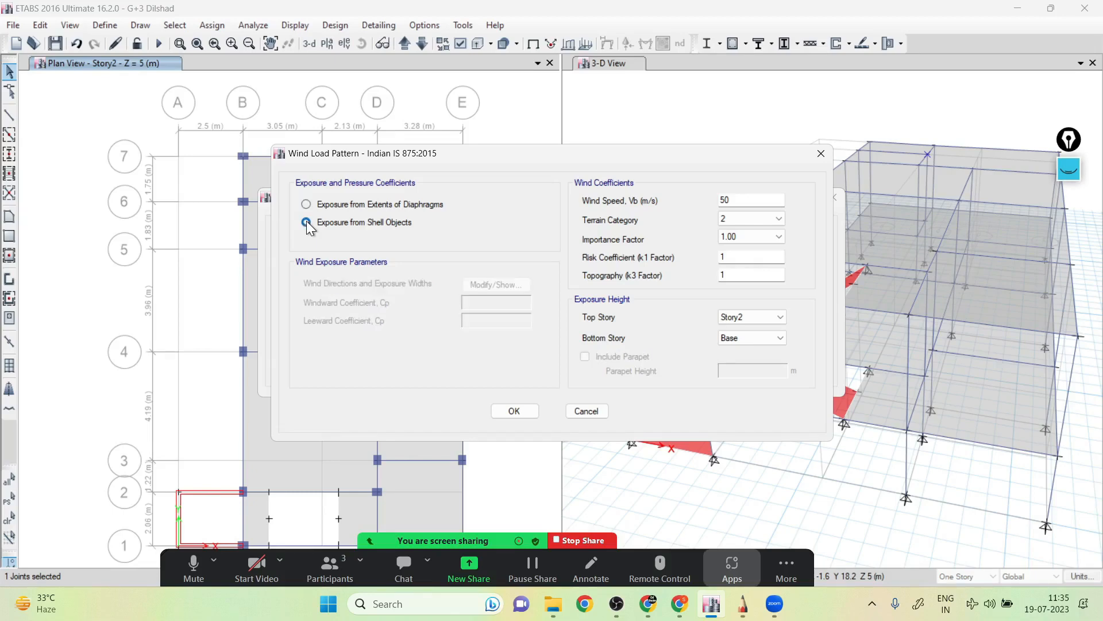
pyautogui.click(306, 204)
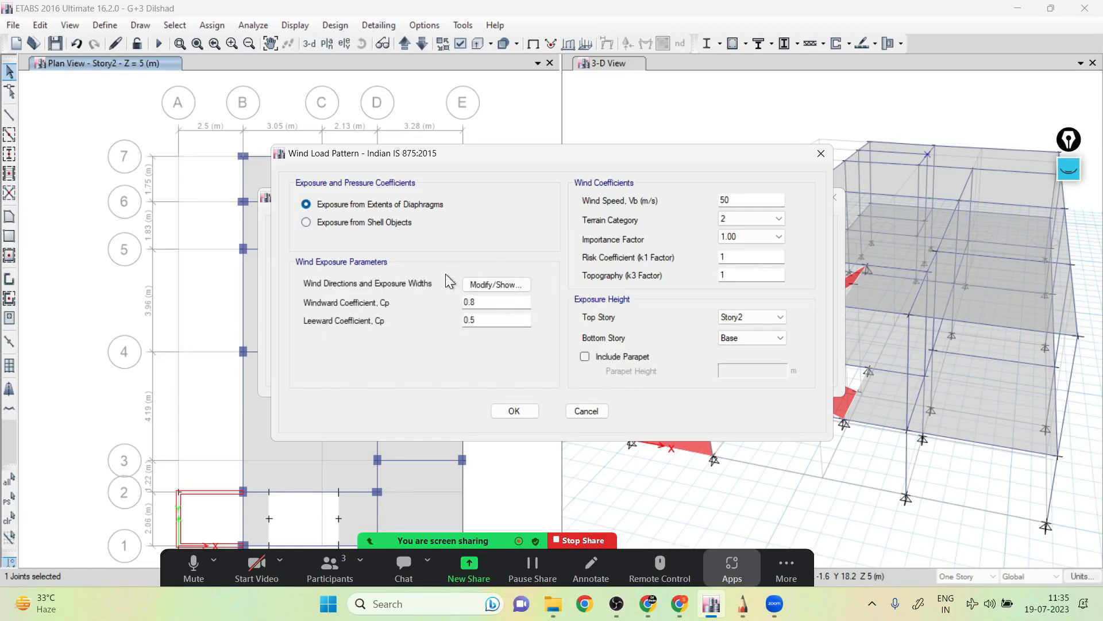
pyautogui.click(307, 222)
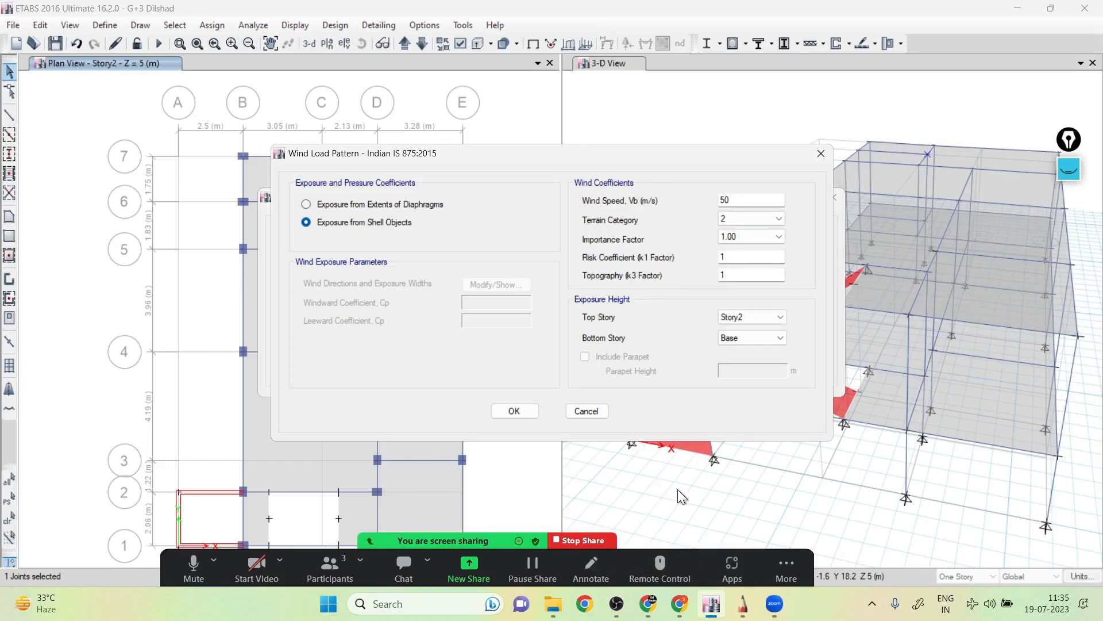
# - From the desktop, open the student's project folder, launch its Excel workbook, dismiss the file-open dialog, and open the IS Code folder
pyautogui.press('super+d')
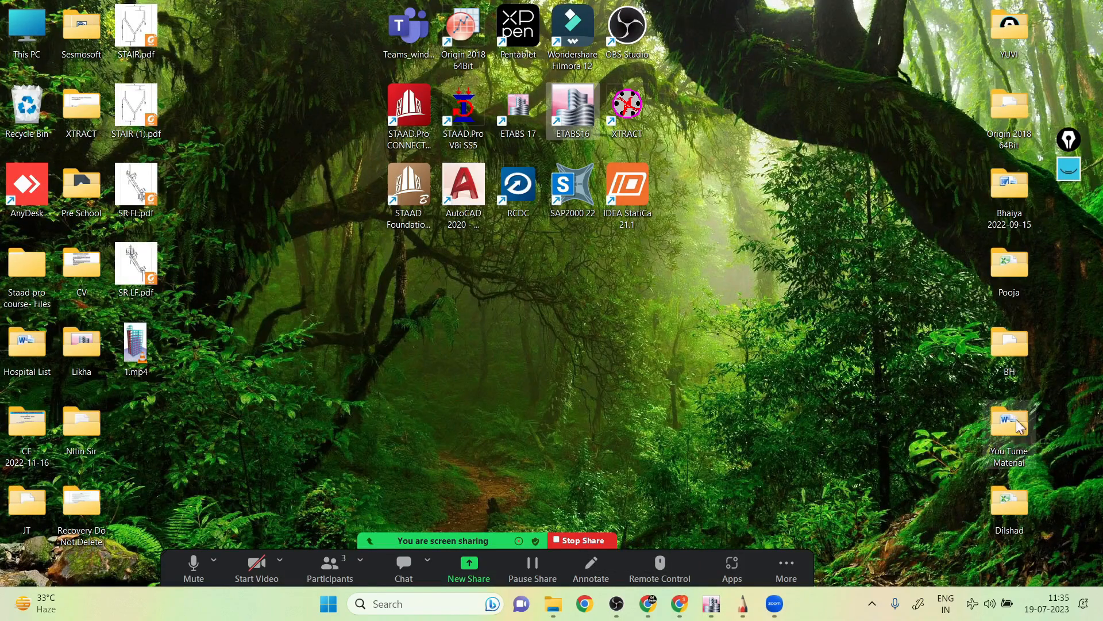
pyautogui.doubleClick(1008, 497)
pyautogui.doubleClick(246, 366)
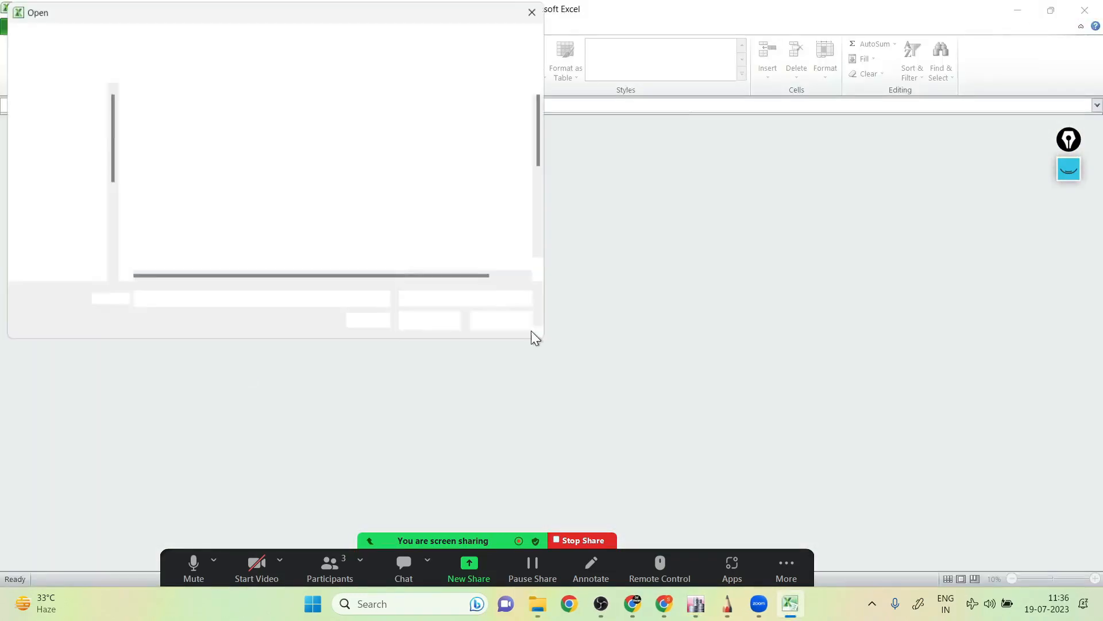
pyautogui.click(505, 320)
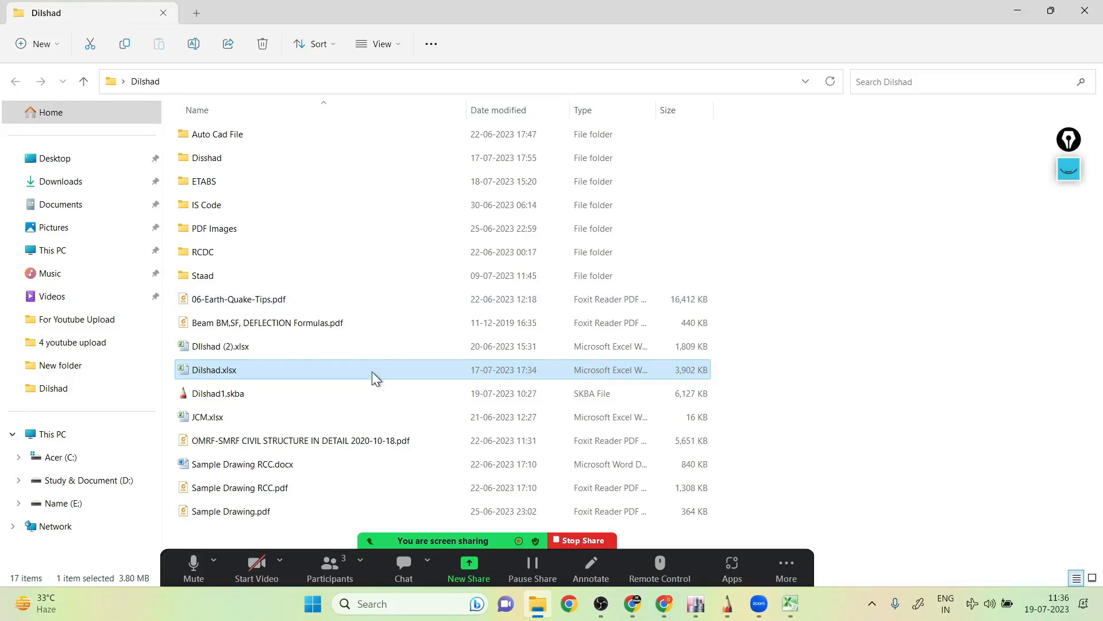
pyautogui.doubleClick(222, 203)
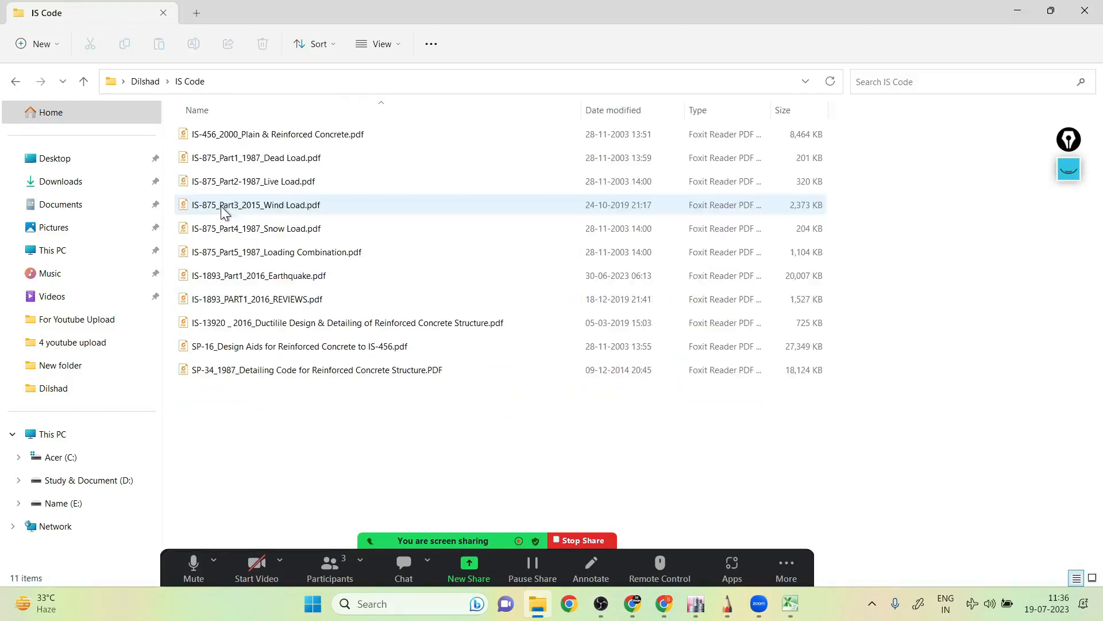
# - Open the IS-875_Part3_2015_Wind Load PDF and read clause 6.3 on design wind speed, comparing its factors with the ETABS wind coefficients
pyautogui.doubleClick(233, 207)
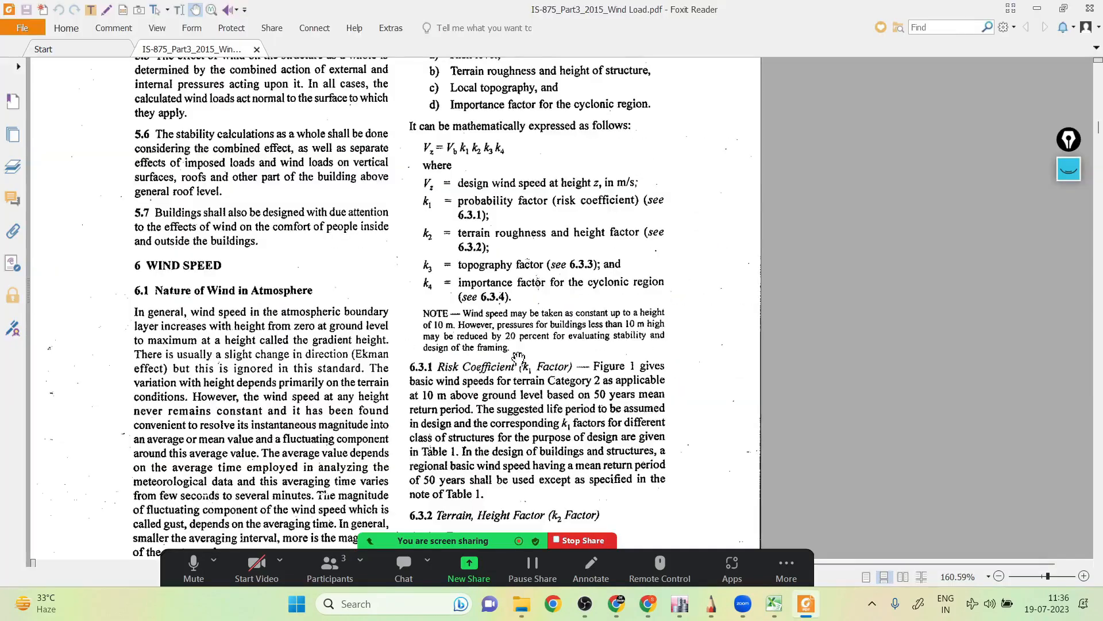
pyautogui.click(680, 603)
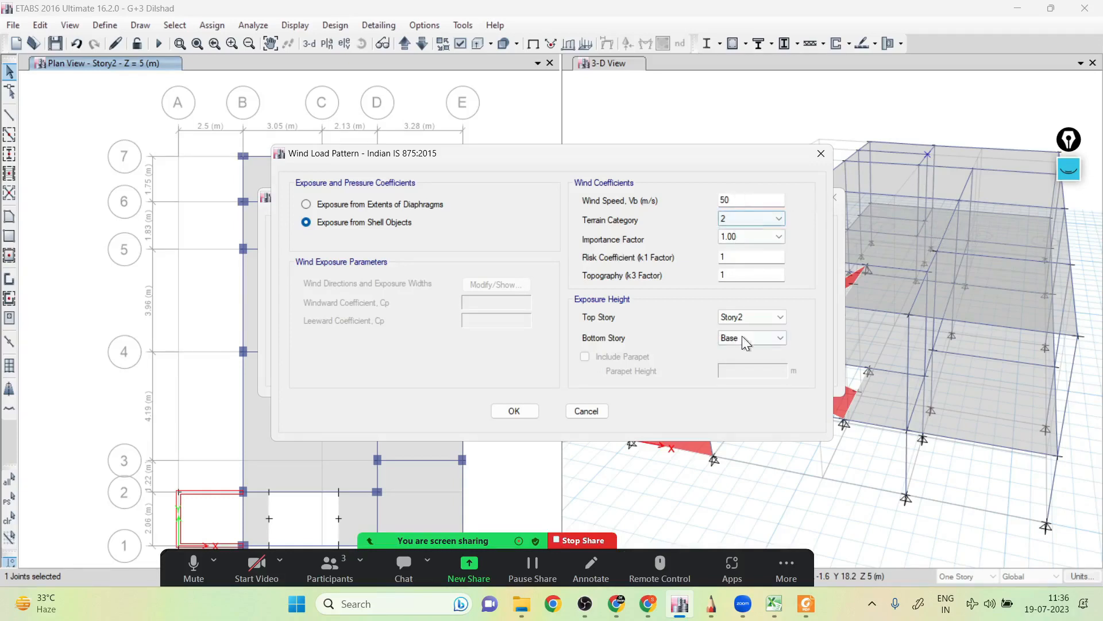
pyautogui.moveTo(709, 609)
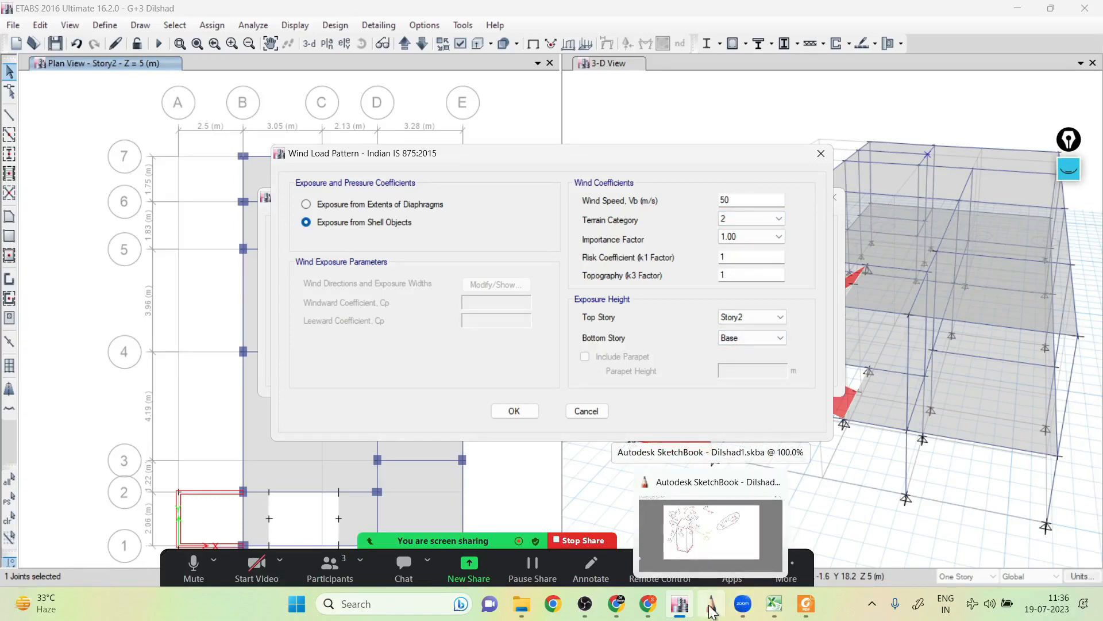
pyautogui.click(812, 611)
pyautogui.scroll(3, 460, 308)
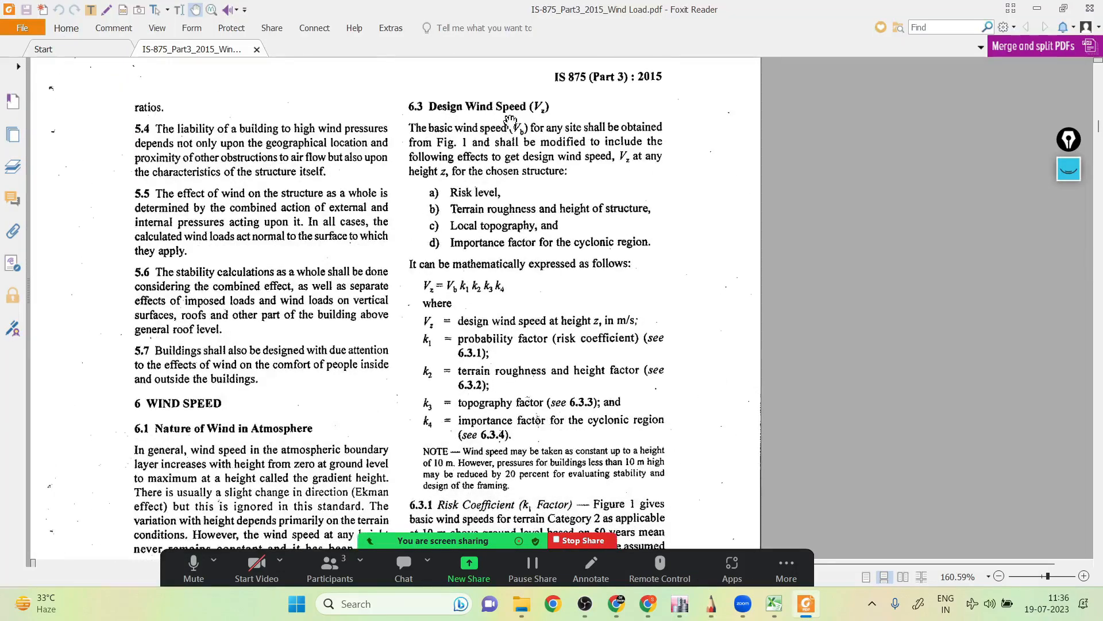
pyautogui.scroll(-2, 250, 336)
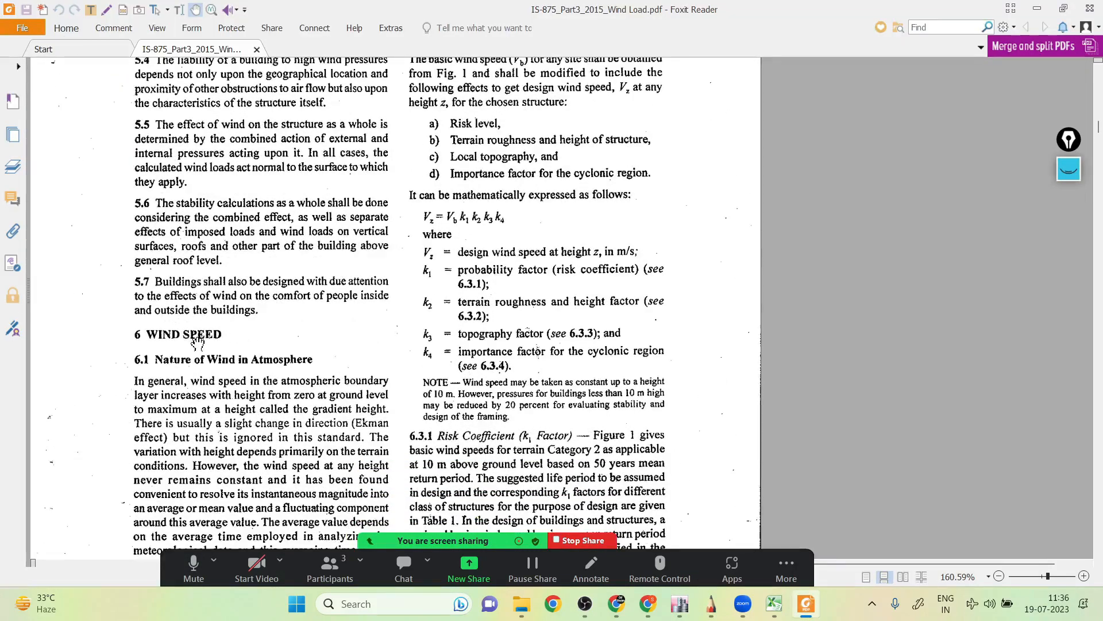
pyautogui.scroll(3, 509, 160)
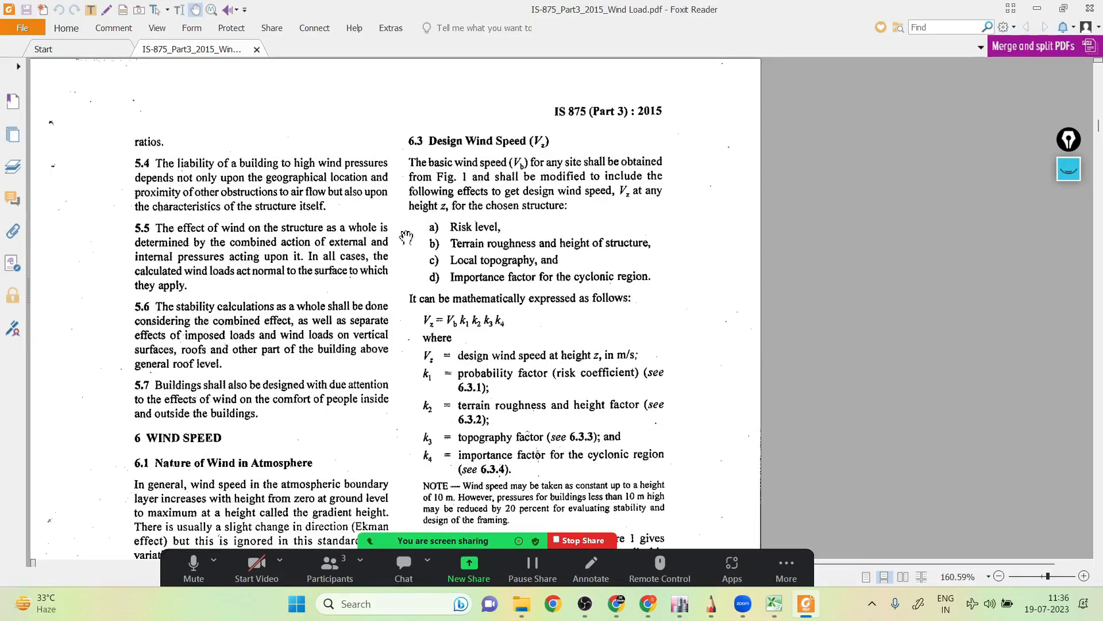
pyautogui.scroll(-5, 282, 384)
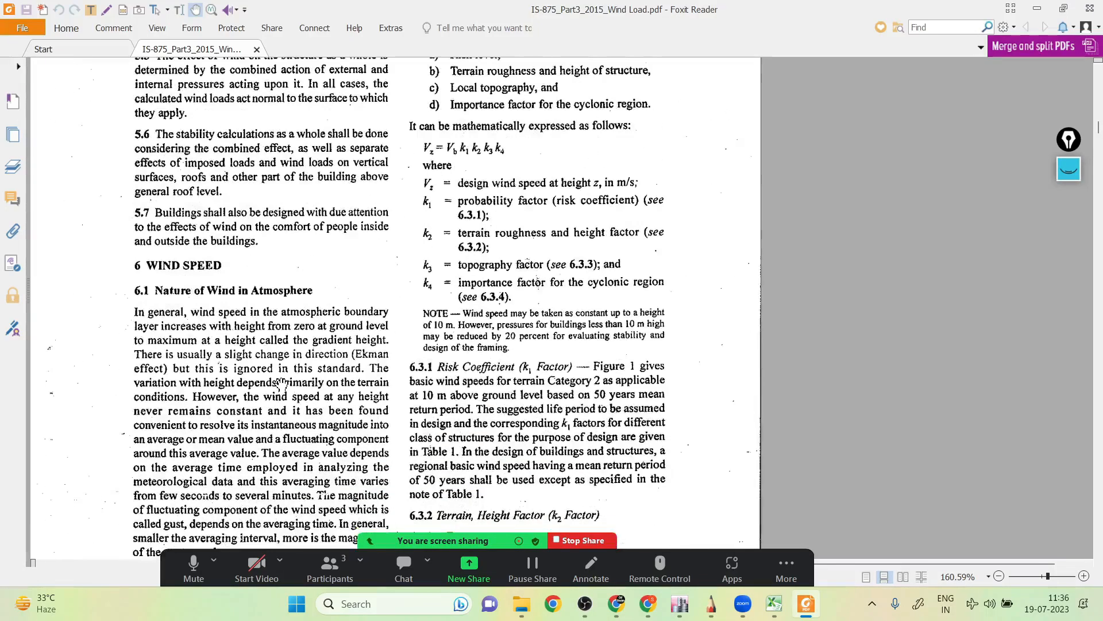
# - Find the Fig. 1 basic wind speed map of India in the code and examine its zones and wind speed legend
pyautogui.scroll(-7, 282, 384)
pyautogui.scroll(15, 282, 383)
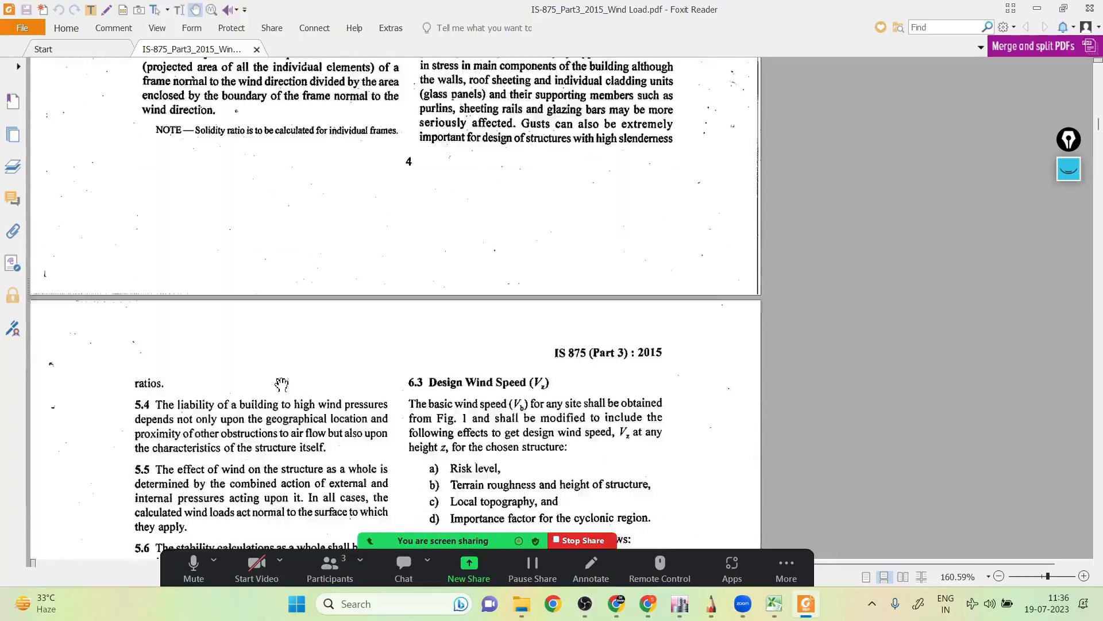
pyautogui.scroll(15, 281, 383)
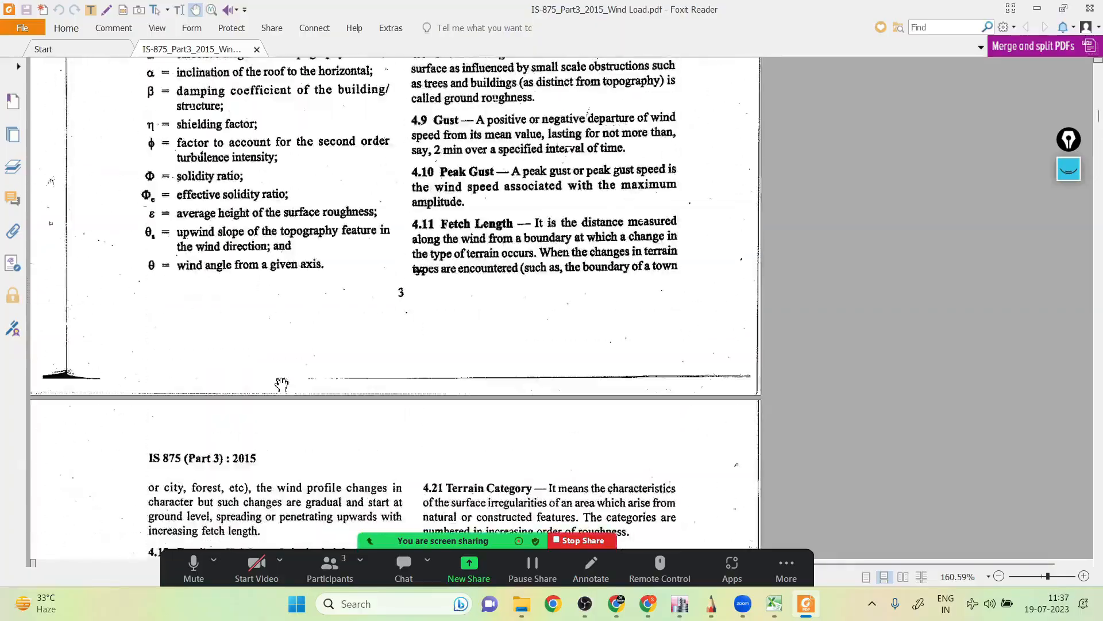
pyautogui.scroll(20, 414, 272)
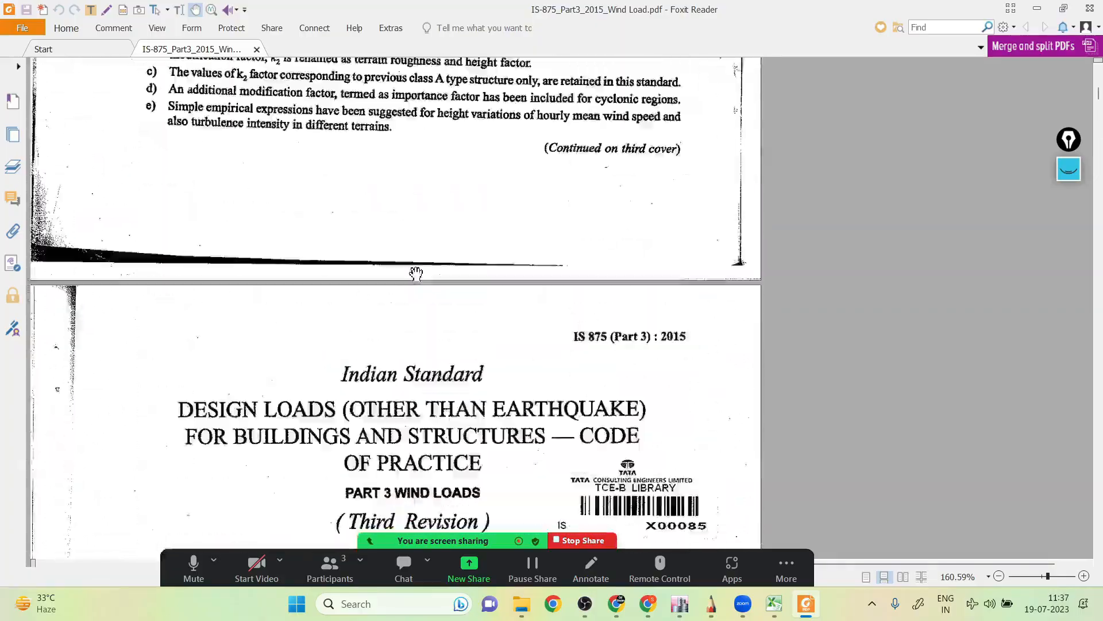
pyautogui.scroll(-20, 404, 398)
pyautogui.scroll(-20, 404, 398)
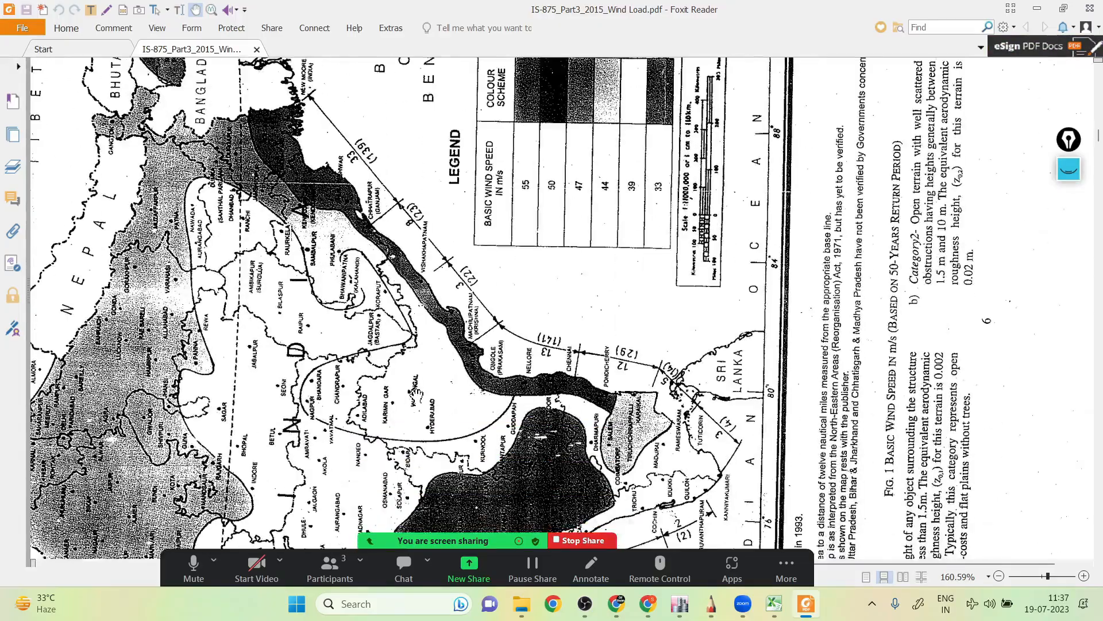
pyautogui.keyDown('ctrl'); pyautogui.scroll(-3, 468, 316); pyautogui.keyUp('ctrl')
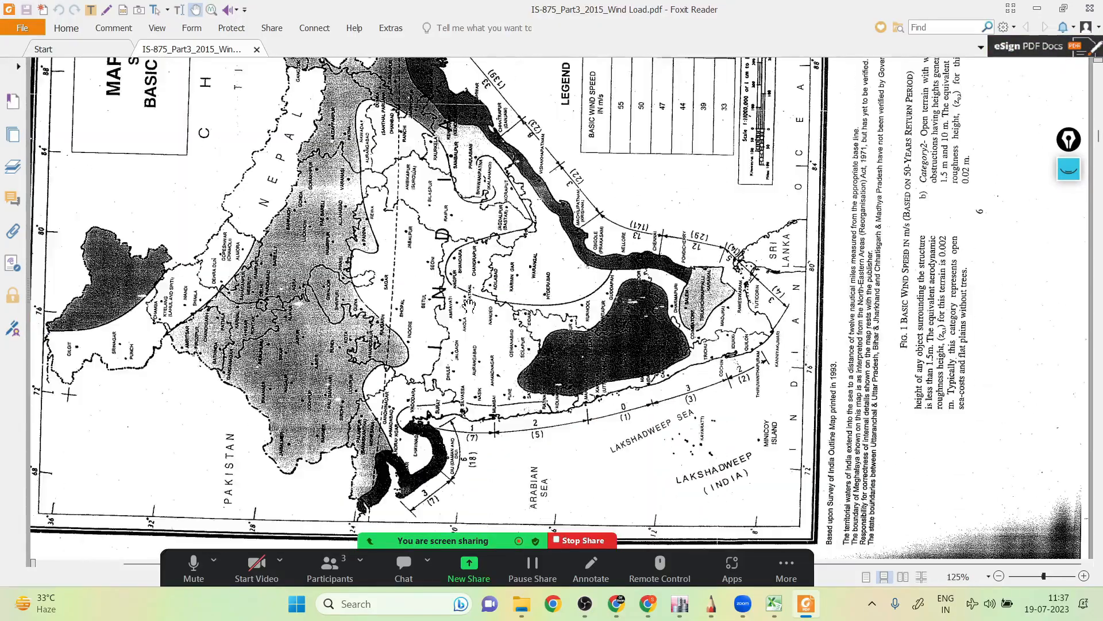
pyautogui.keyDown('ctrl'); pyautogui.scroll(1, 410, 247); pyautogui.keyUp('ctrl')
pyautogui.keyDown('ctrl'); pyautogui.scroll(4, 346, 246); pyautogui.keyUp('ctrl')
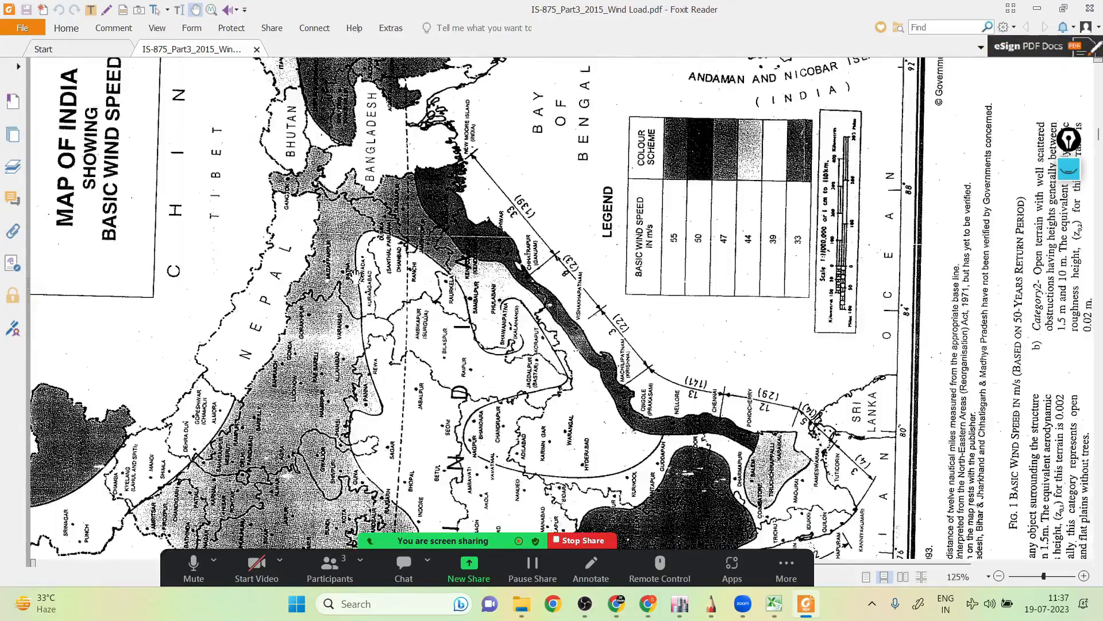
pyautogui.keyDown('ctrl'); pyautogui.scroll(1, 355, 276); pyautogui.keyUp('ctrl')
pyautogui.keyDown('ctrl'); pyautogui.scroll(-1, 354, 276); pyautogui.keyUp('ctrl')
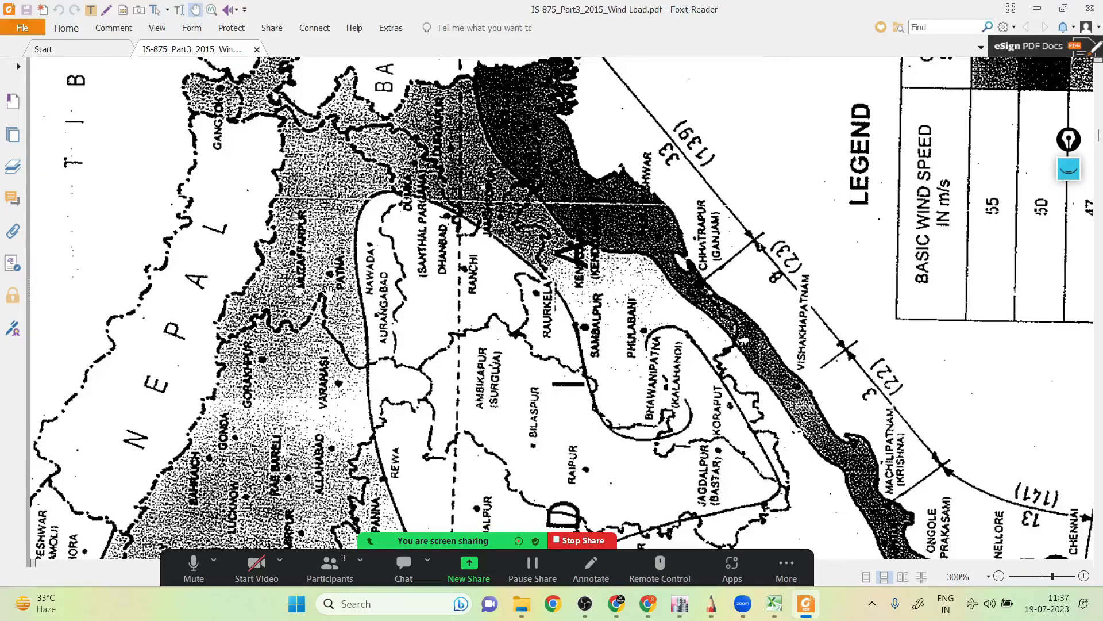
pyautogui.keyDown('ctrl'); pyautogui.scroll(-4, 287, 268); pyautogui.keyUp('ctrl')
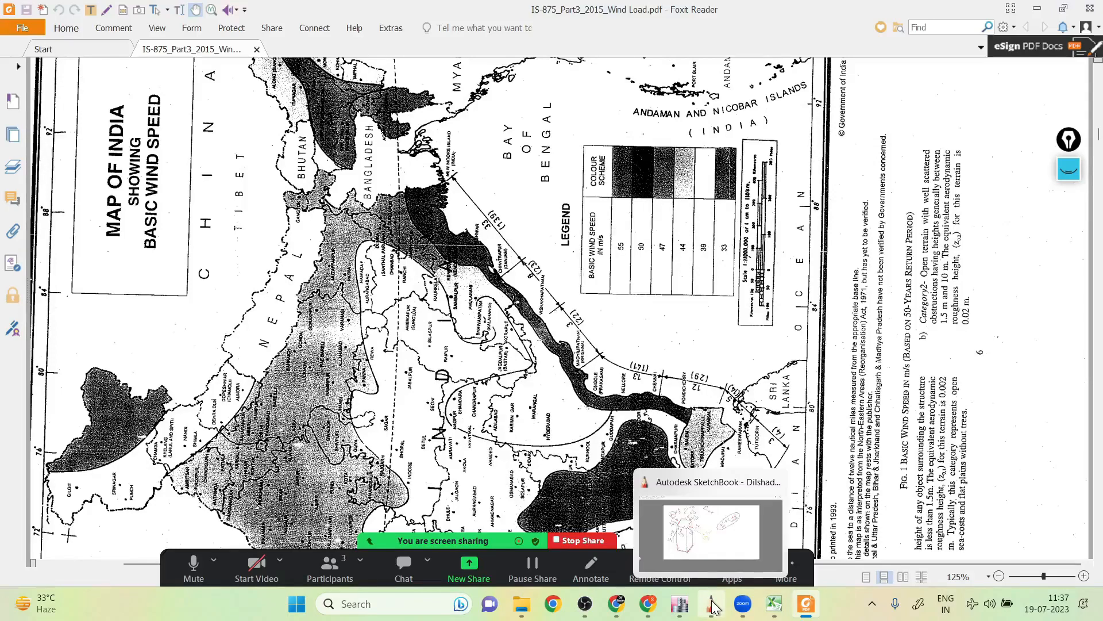
# - Switch to ETABS and set the wind speed Vb of the wind load pattern to 44 m/s
pyautogui.click(680, 603)
pyautogui.doubleClick(746, 200)
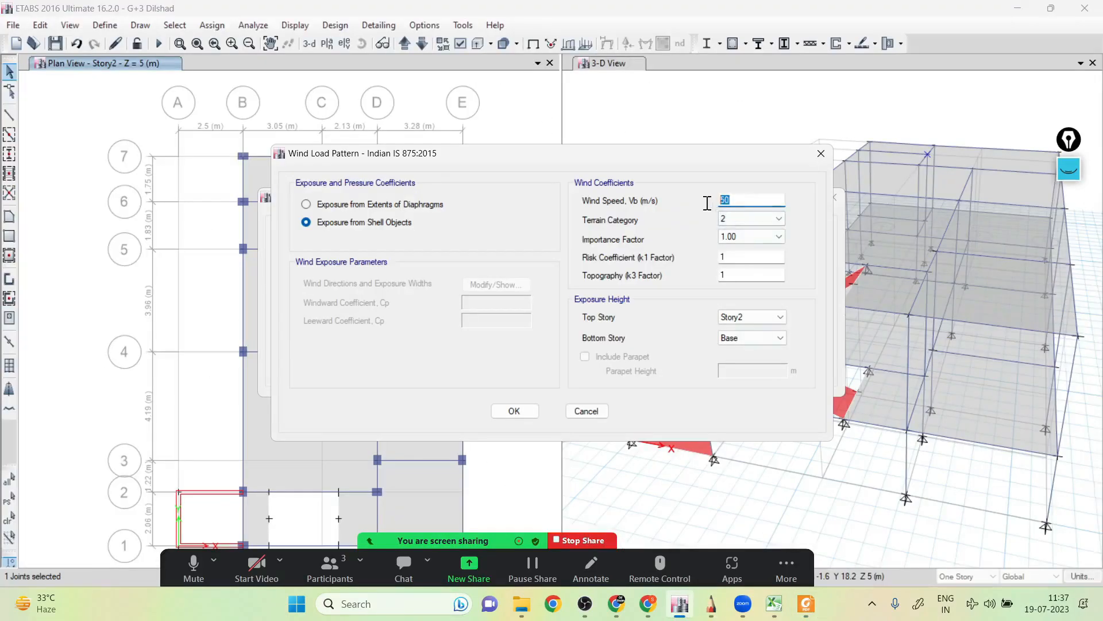
pyautogui.write('44')
# - Return to the code PDF in Foxit Reader and examine the wind speed zones around Patna and Muzaffarpur against the legend
pyautogui.click(806, 603)
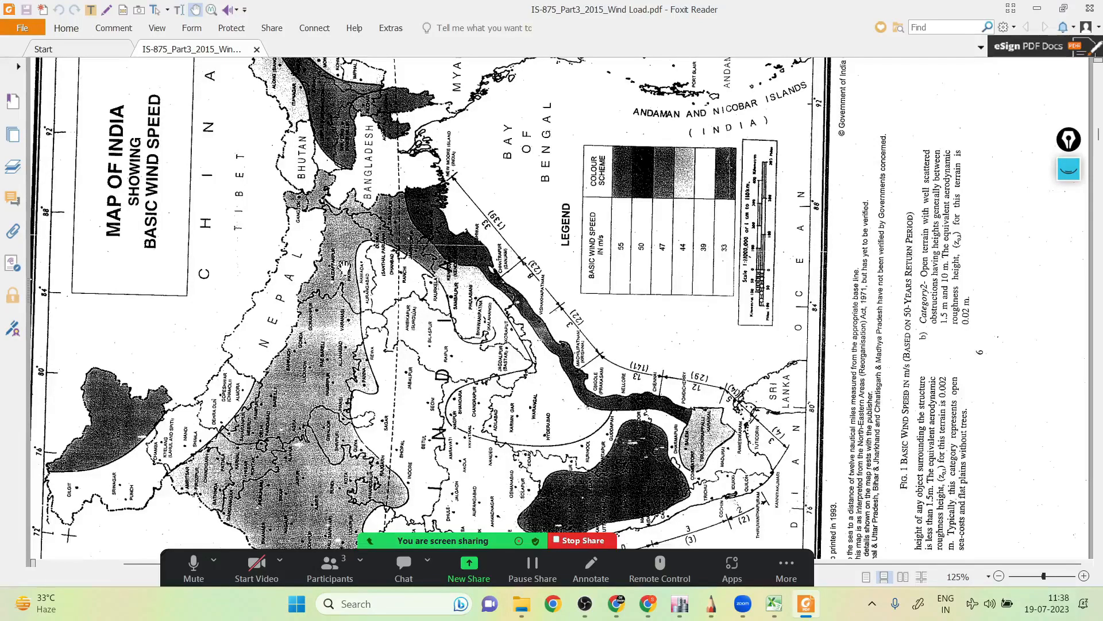
pyautogui.keyDown('ctrl'); pyautogui.scroll(2, 347, 267); pyautogui.keyUp('ctrl')
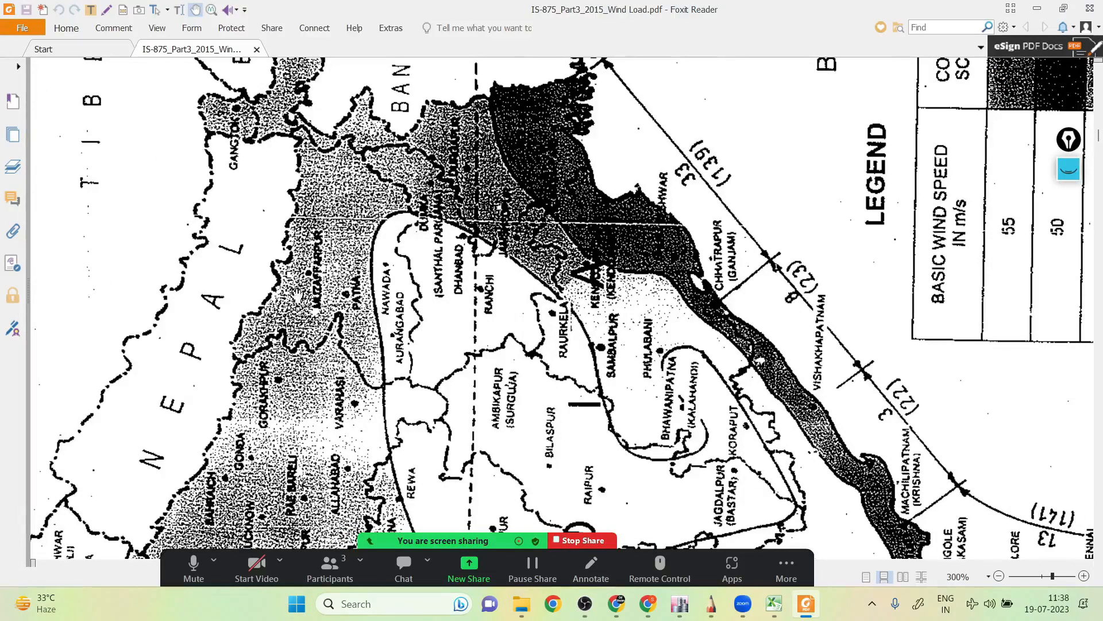
pyautogui.keyDown('ctrl'); pyautogui.scroll(-1, 156, 407); pyautogui.keyUp('ctrl')
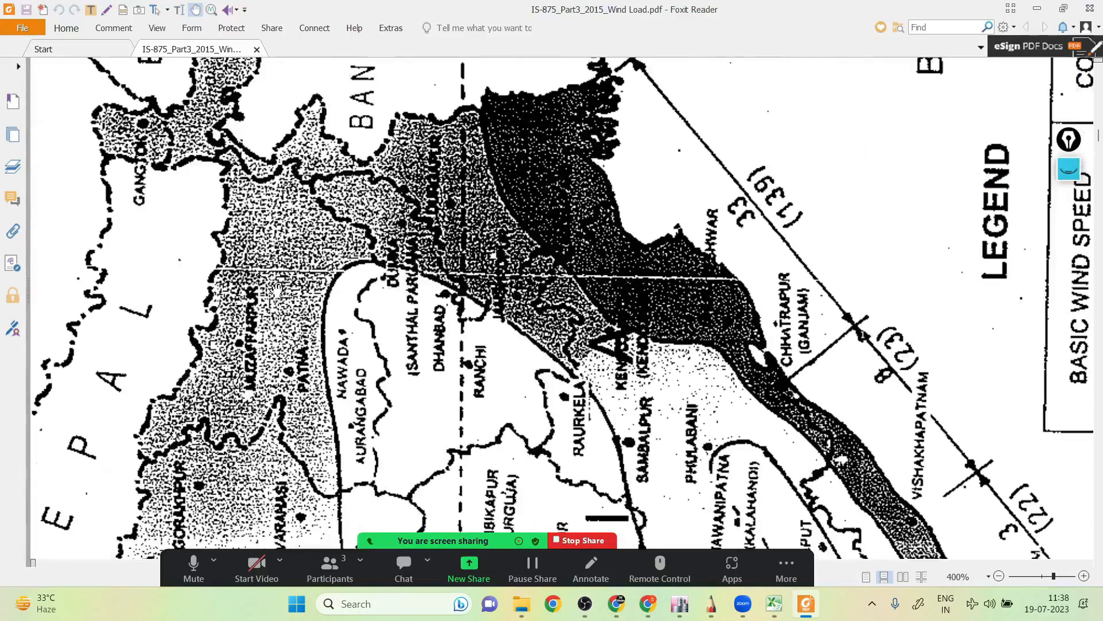
pyautogui.keyDown('ctrl'); pyautogui.scroll(2, 278, 295); pyautogui.keyUp('ctrl')
pyautogui.keyDown('ctrl'); pyautogui.scroll(-3, 266, 325); pyautogui.keyUp('ctrl')
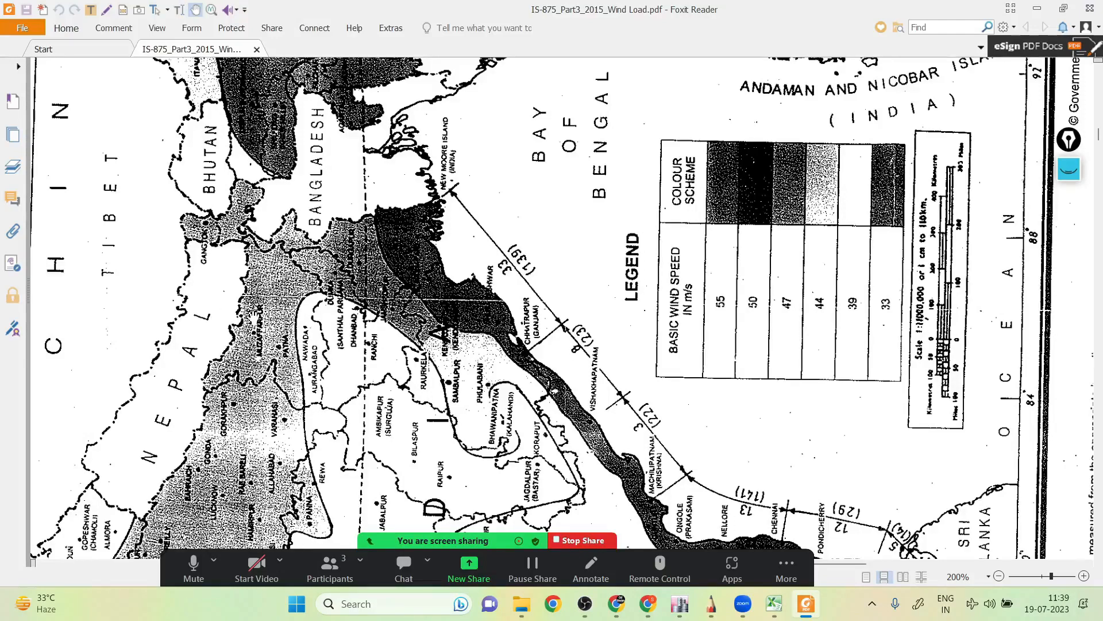
pyautogui.scroll(-3, 805, 405)
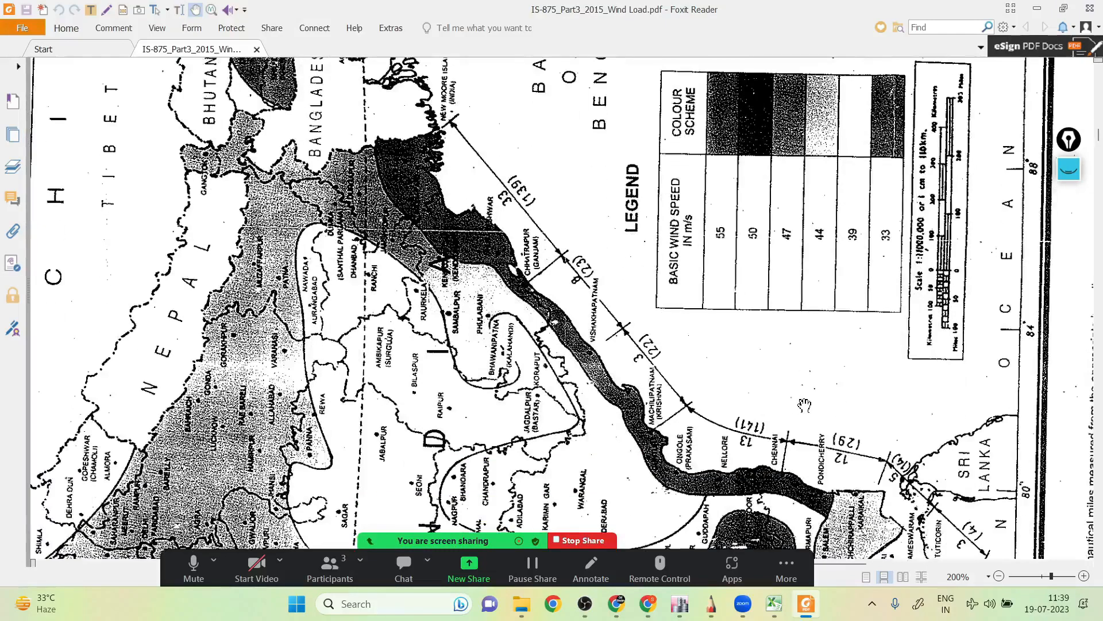
# - Hide the floating meeting controls and show the southern India part of the wind speed map
pyautogui.click(787, 571)
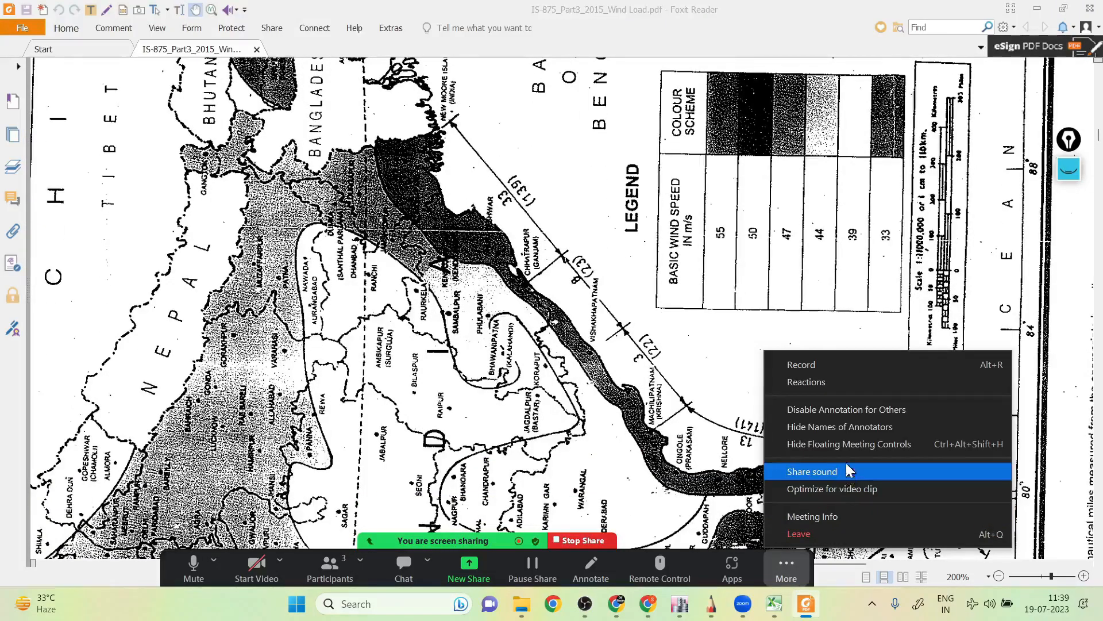
pyautogui.click(845, 443)
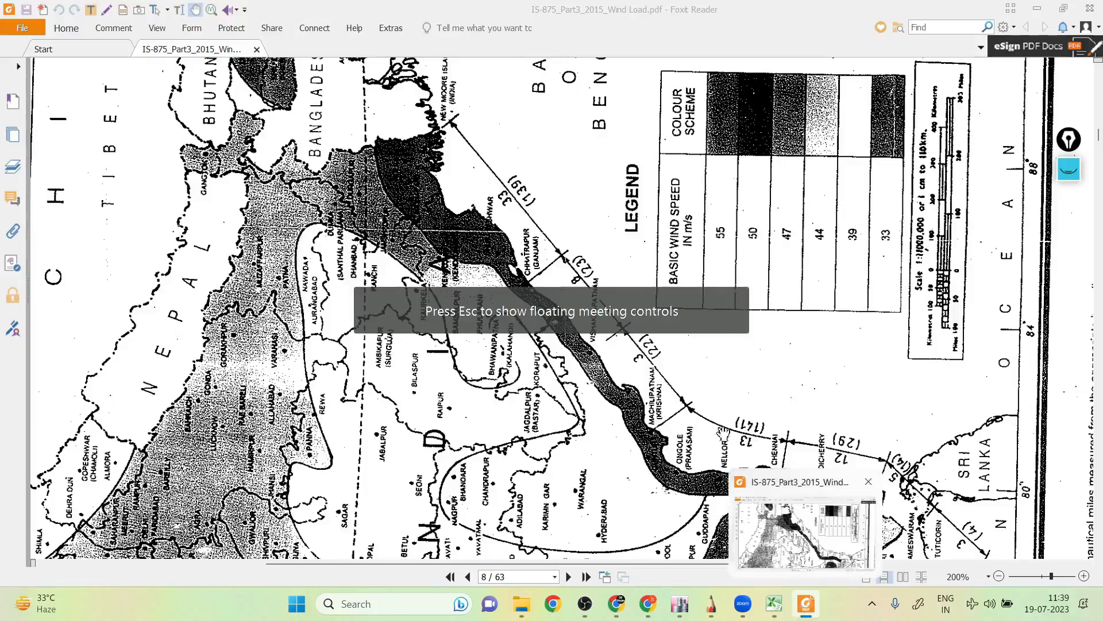
pyautogui.scroll(-5, 723, 432)
pyautogui.moveTo(717, 612)
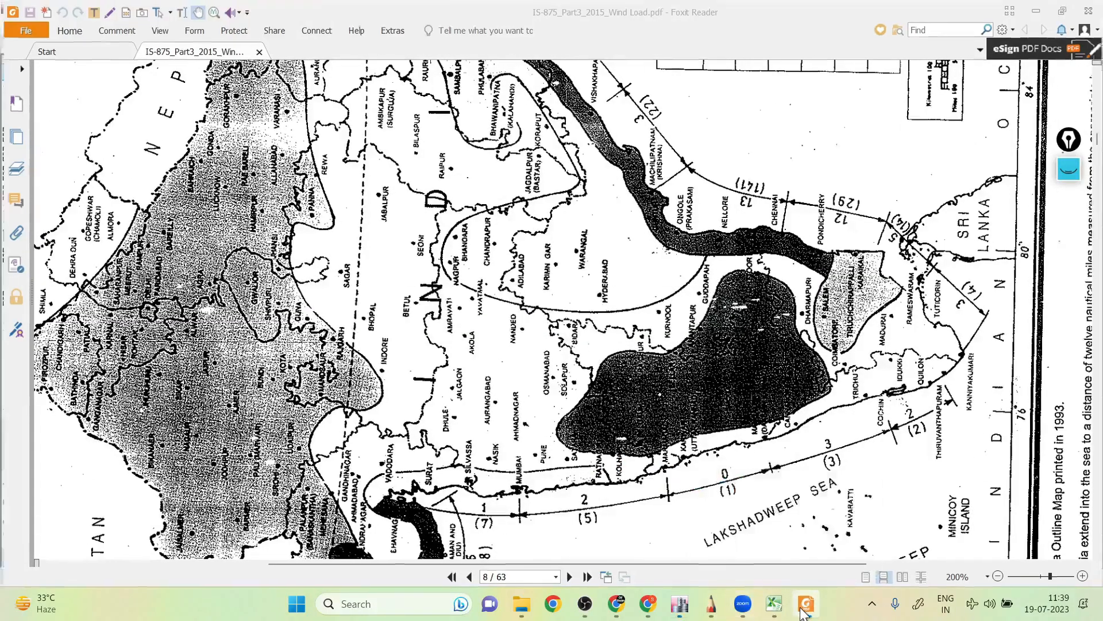
# - Check the ETABS coefficients and the Excel wind load notes, and look up Table 1 with the k1 risk coefficients in the code
pyautogui.click(680, 604)
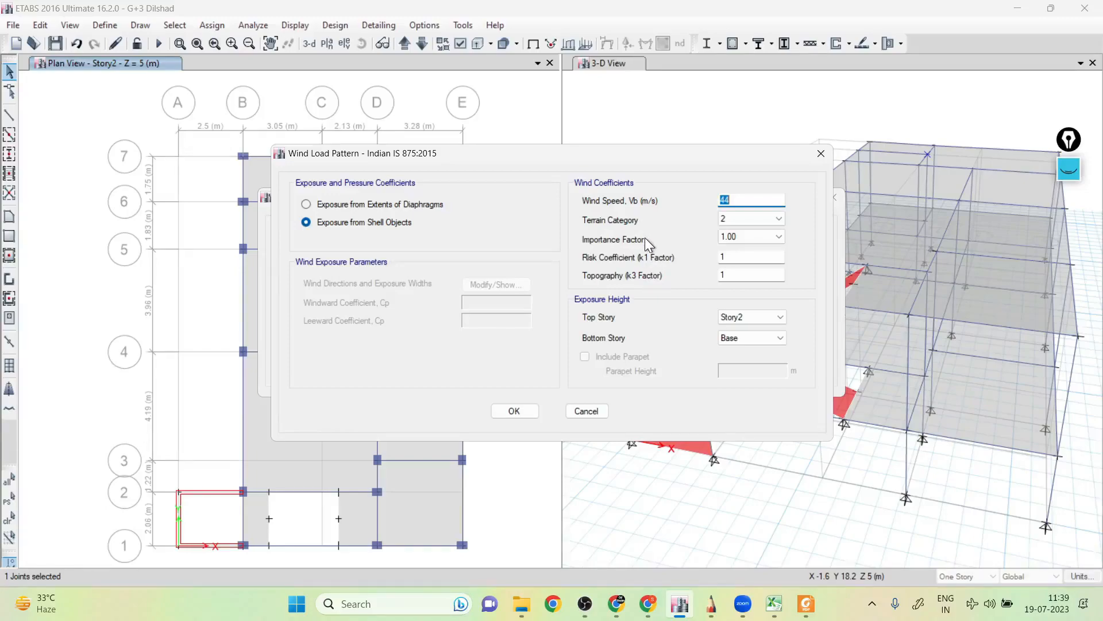
pyautogui.moveTo(805, 601)
pyautogui.click(782, 574)
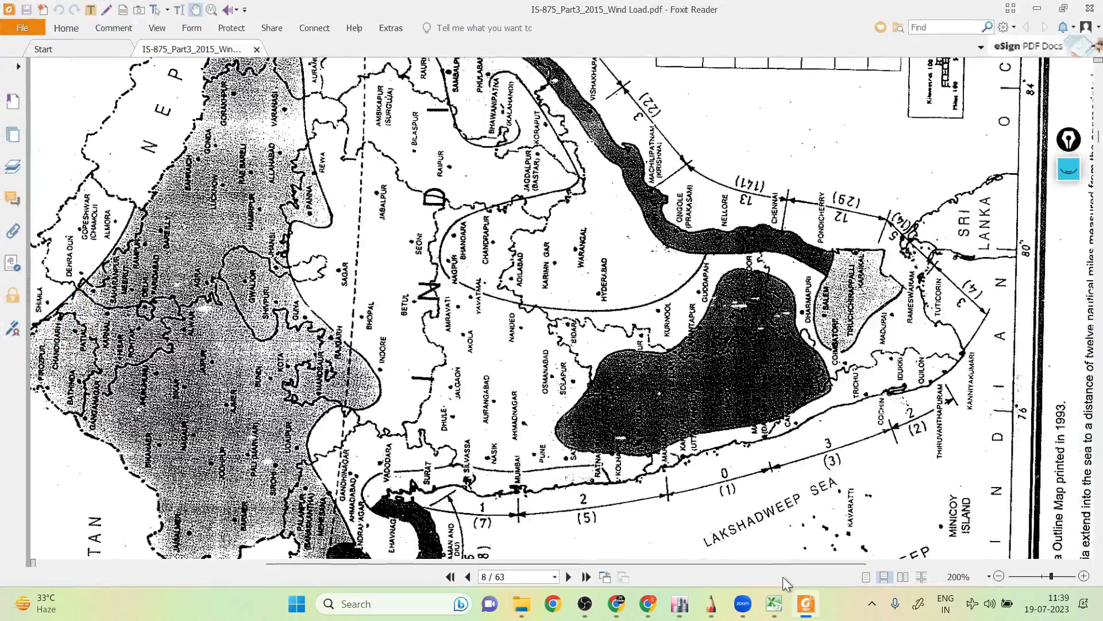
pyautogui.click(772, 603)
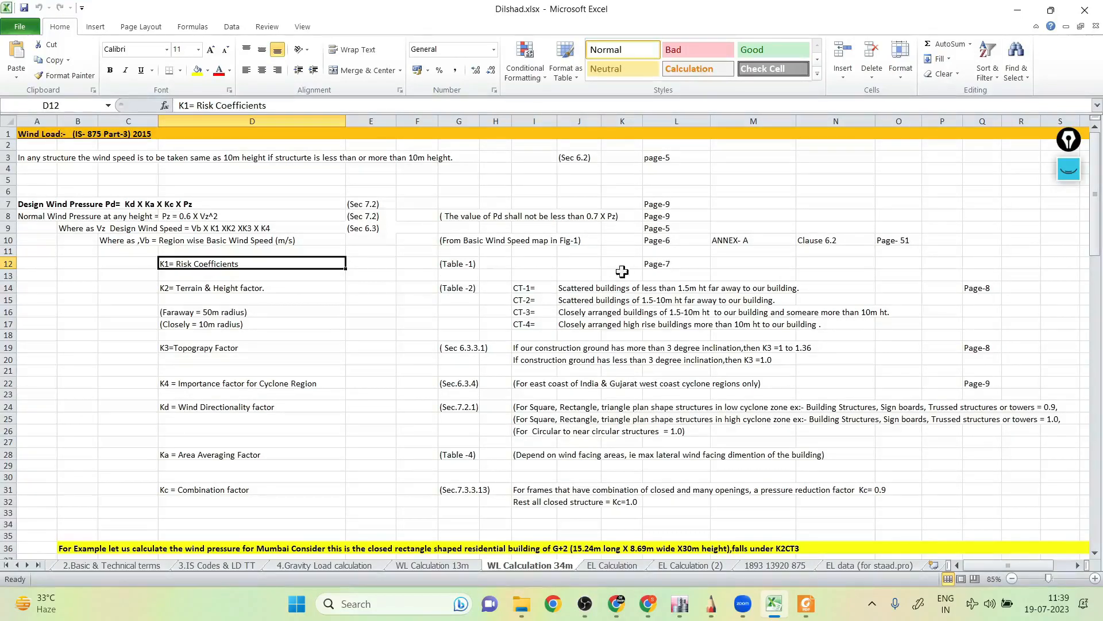
pyautogui.click(807, 604)
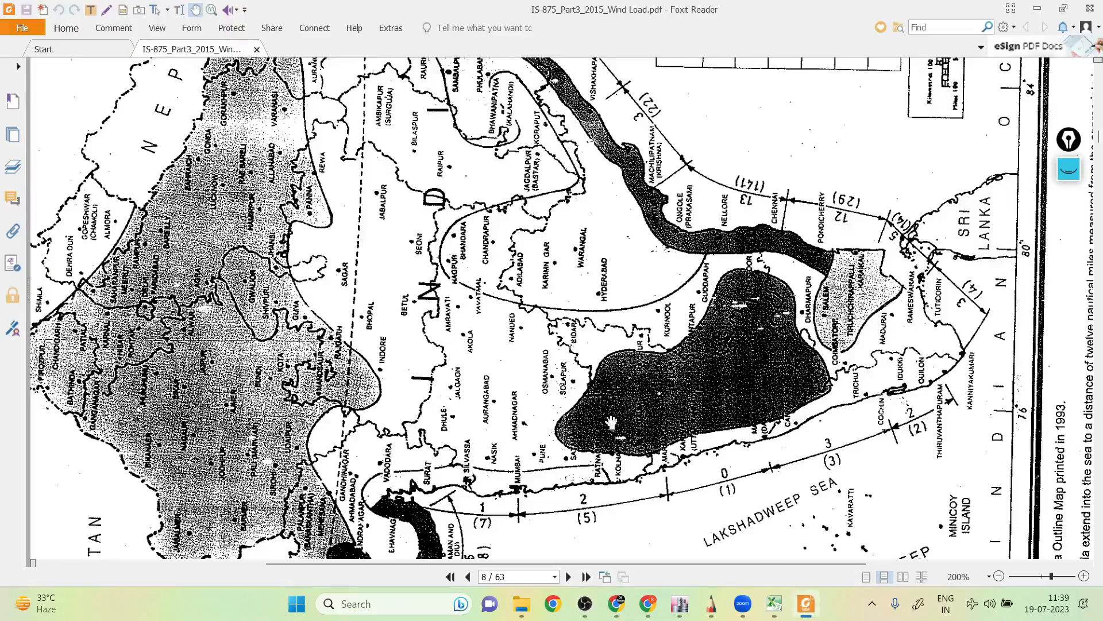
pyautogui.scroll(-8, 610, 429)
pyautogui.scroll(-15, 610, 428)
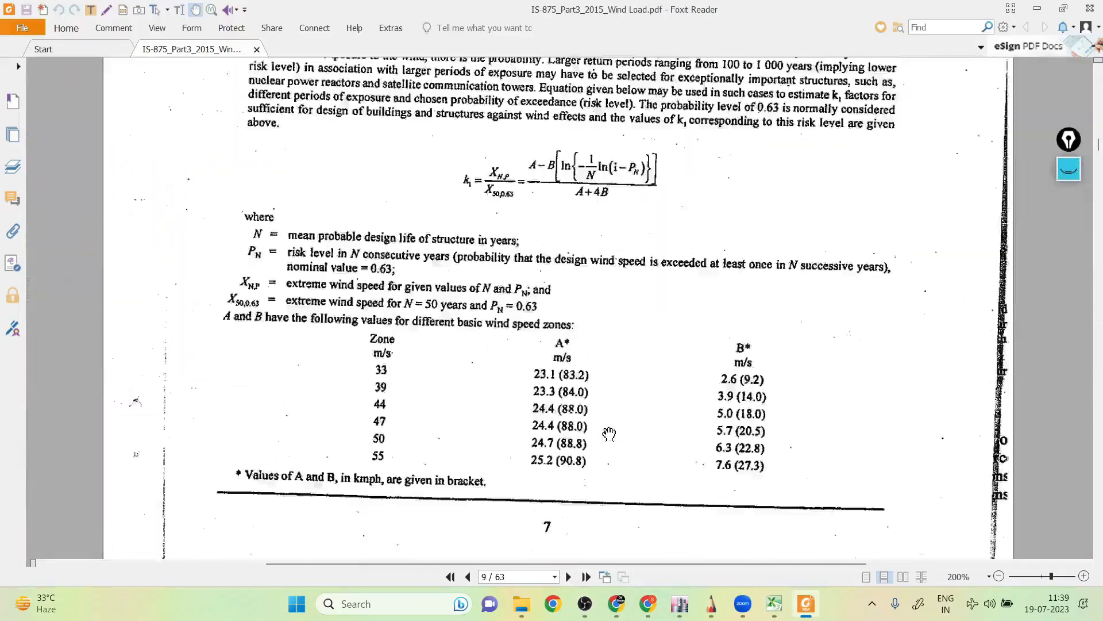
pyautogui.scroll(7, 609, 428)
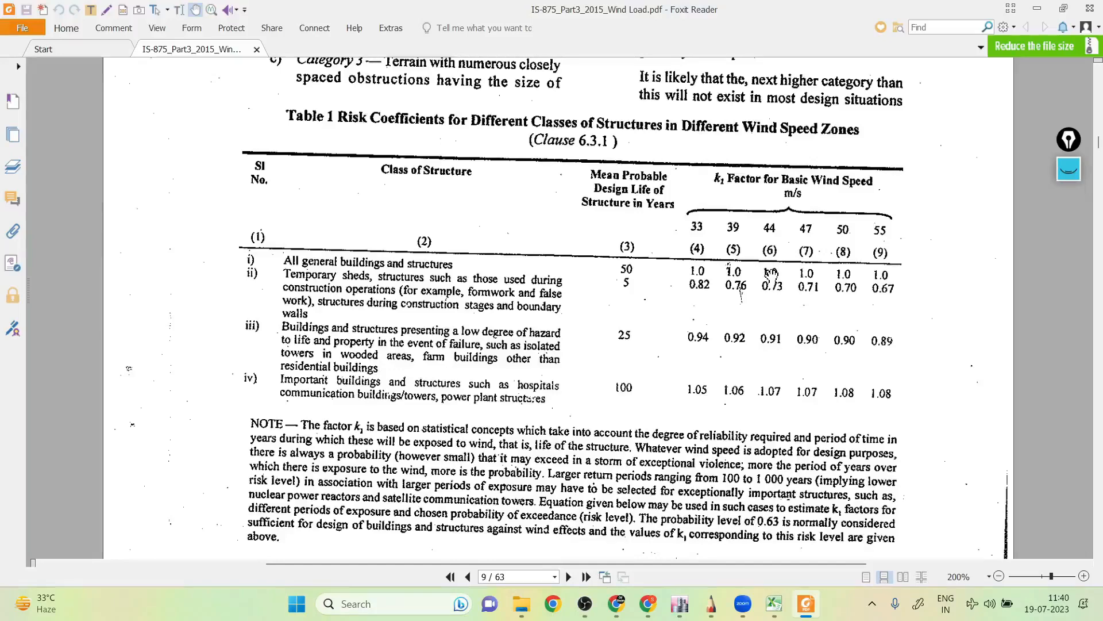
# - Check the ETABS wind coefficients, switch to the Excel wind load notes, and activate the pen of the screen annotation tool
pyautogui.click(680, 603)
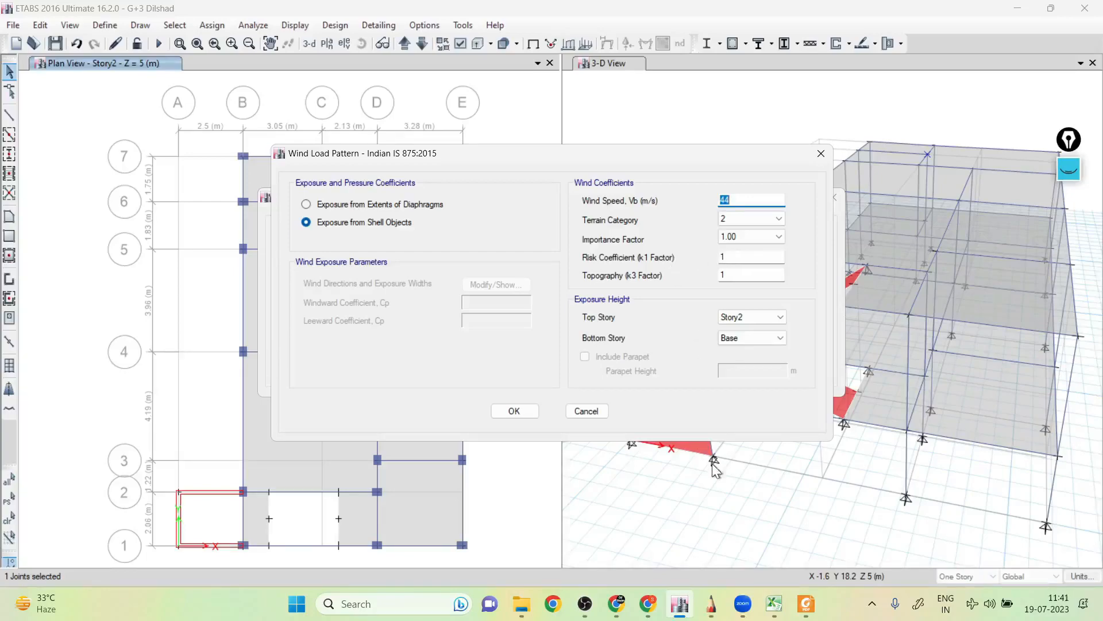
pyautogui.click(773, 605)
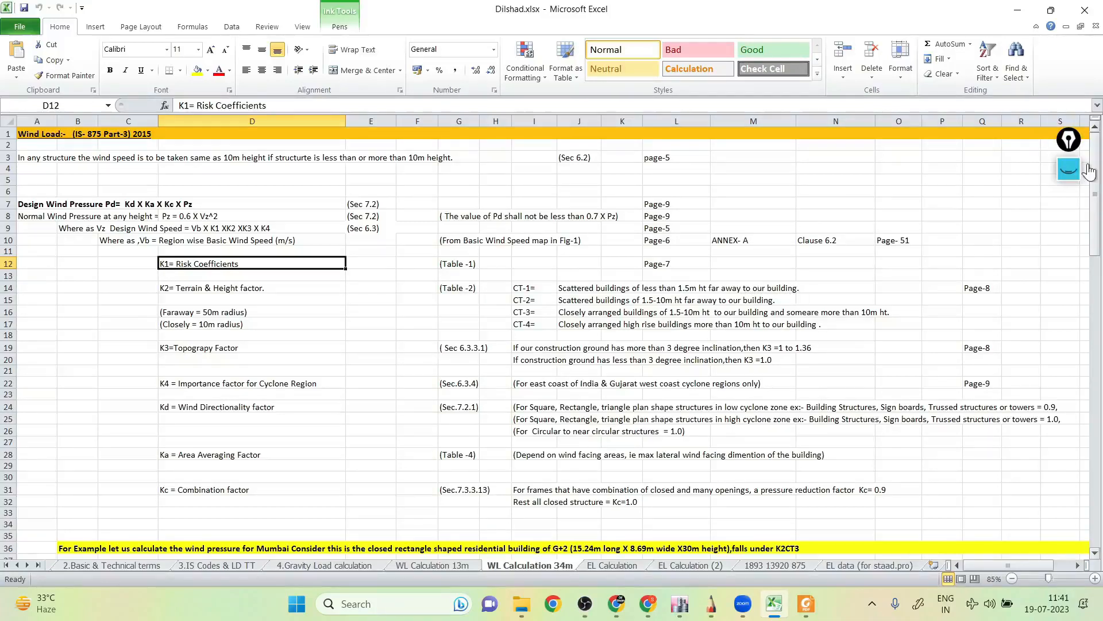
pyautogui.click(1069, 169)
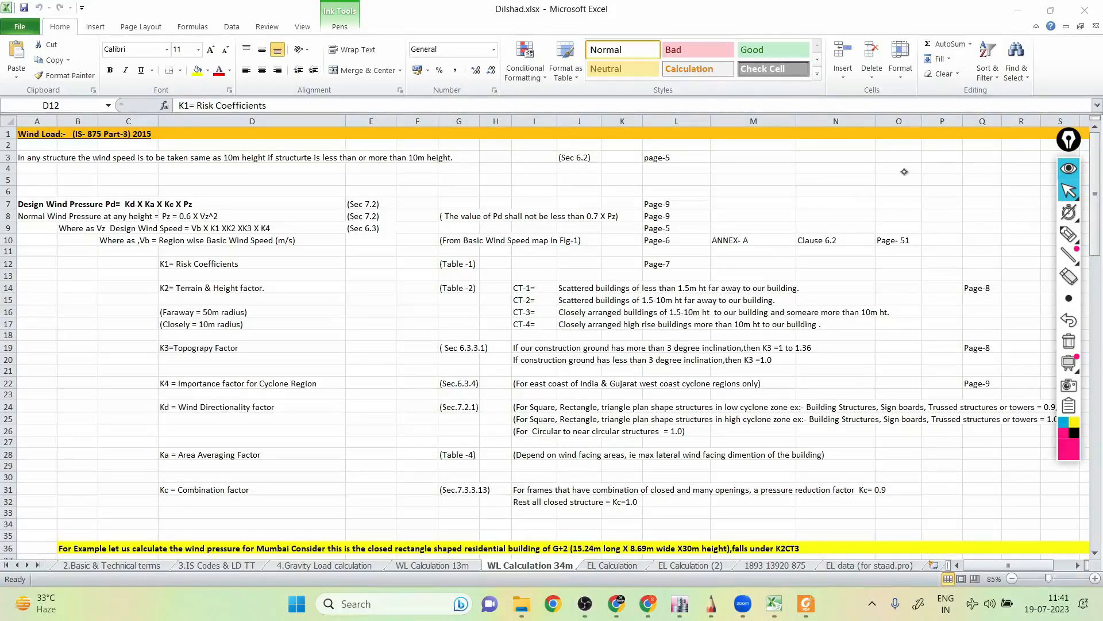
pyautogui.moveTo(914, 166); pyautogui.dragTo(931, 172)
pyautogui.hotkey('ctrl', 'shift', '3')
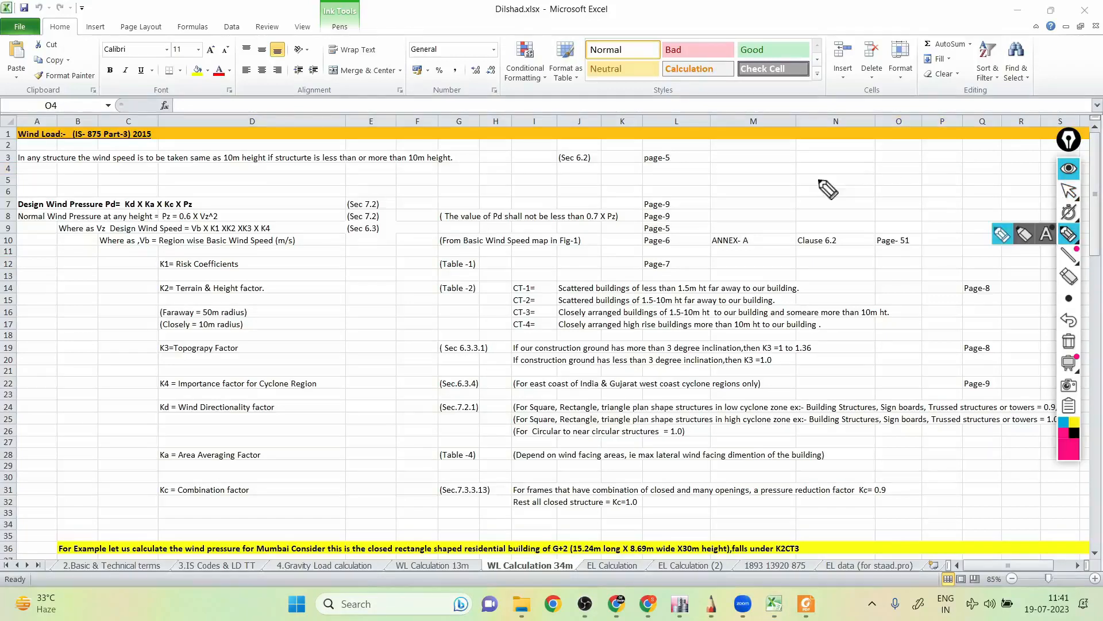
# - Sketch a building with scattered neighbours beside the notes, tick CT-1 and draw a cross, and clear the ink
pyautogui.moveTo(820, 175)
pyautogui.mouseDown()
pyautogui.moveTo(823, 220)
pyautogui.moveTo(848, 208)
pyautogui.moveTo(828, 218)
pyautogui.mouseUp()
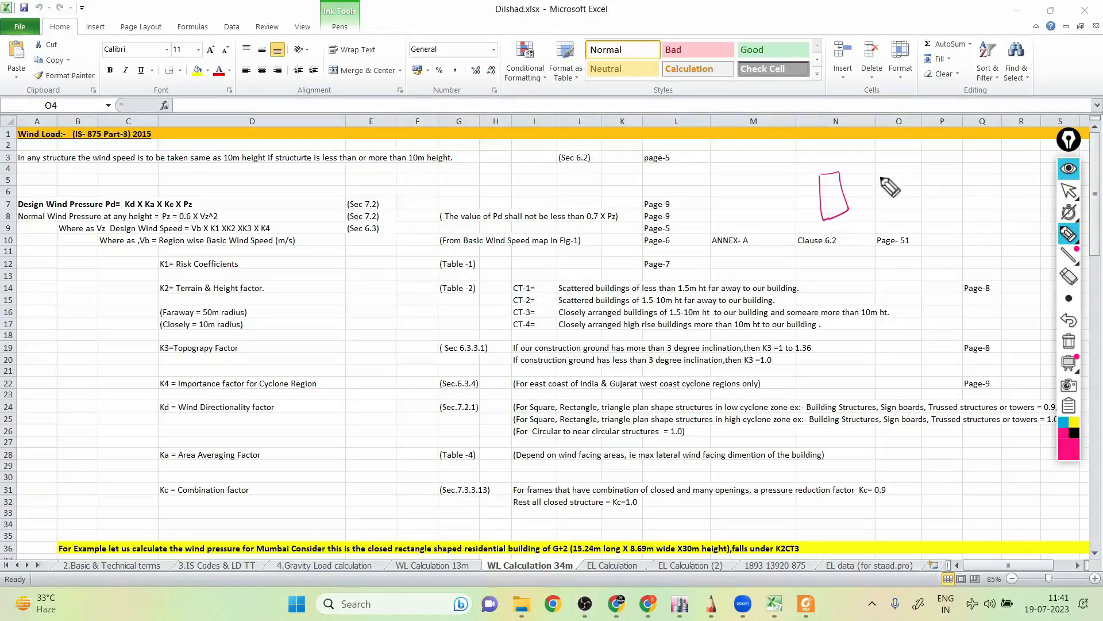
pyautogui.moveTo(914, 158); pyautogui.dragTo(896, 168)
pyautogui.moveTo(915, 268); pyautogui.dragTo(920, 282)
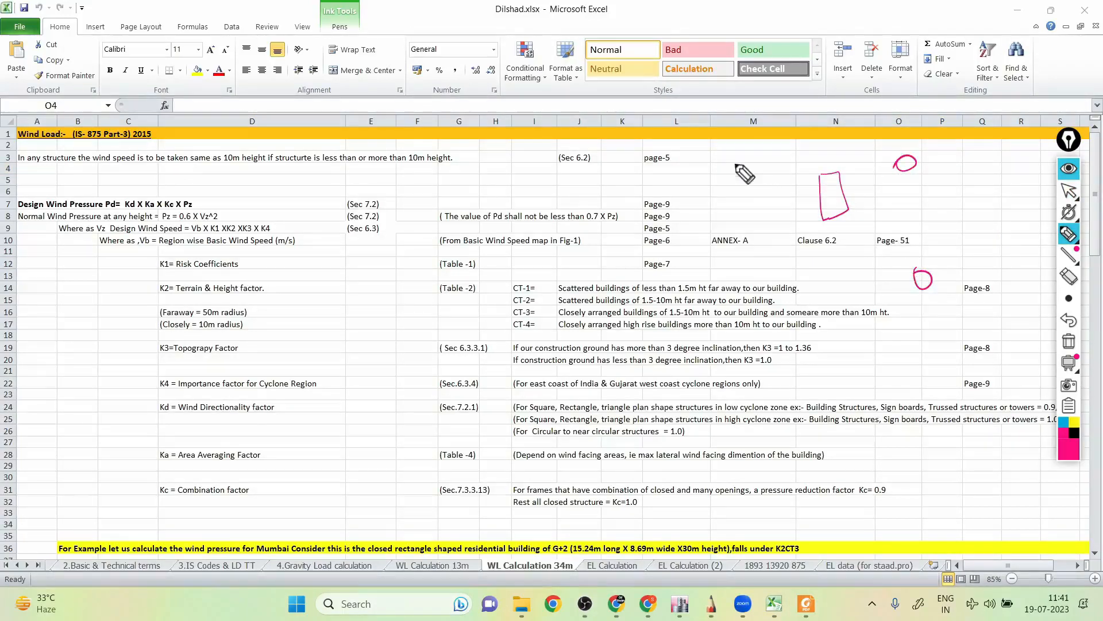
pyautogui.moveTo(727, 161); pyautogui.dragTo(724, 164)
pyautogui.moveTo(698, 205)
pyautogui.mouseDown()
pyautogui.moveTo(708, 220)
pyautogui.moveTo(695, 207)
pyautogui.mouseUp()
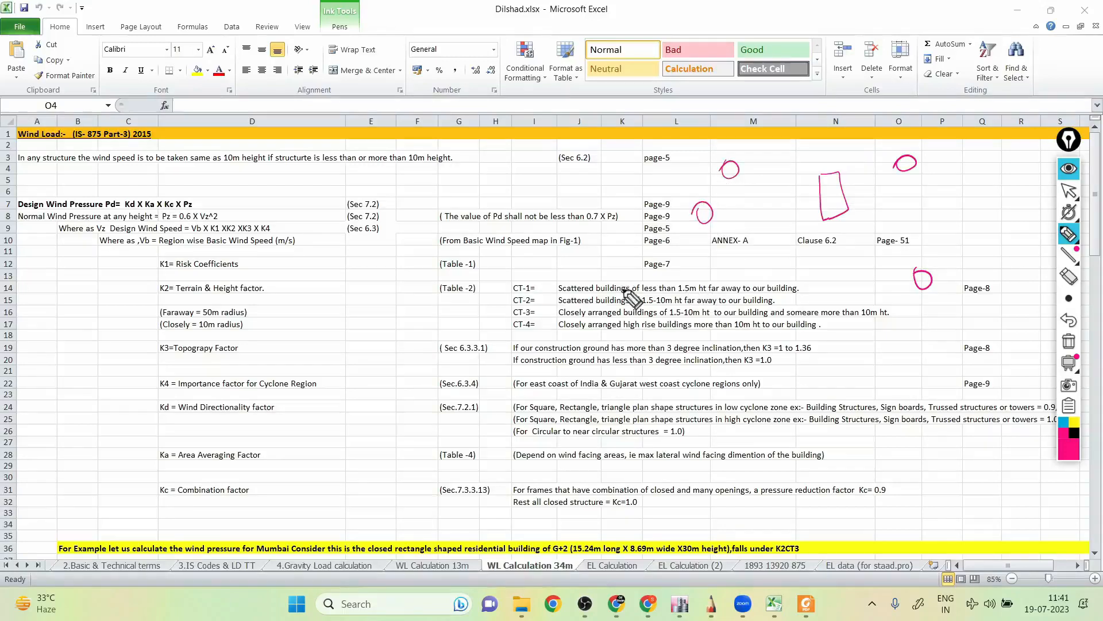
pyautogui.moveTo(502, 284); pyautogui.dragTo(534, 266)
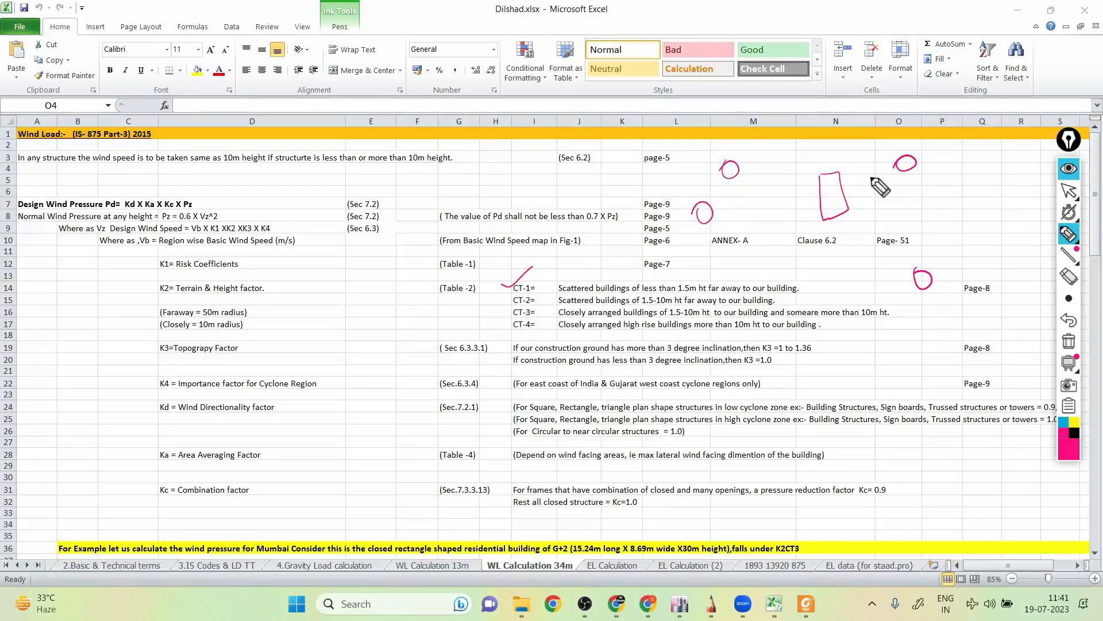
pyautogui.moveTo(874, 145)
pyautogui.mouseDown()
pyautogui.moveTo(860, 189)
pyautogui.moveTo(892, 181)
pyautogui.mouseUp()
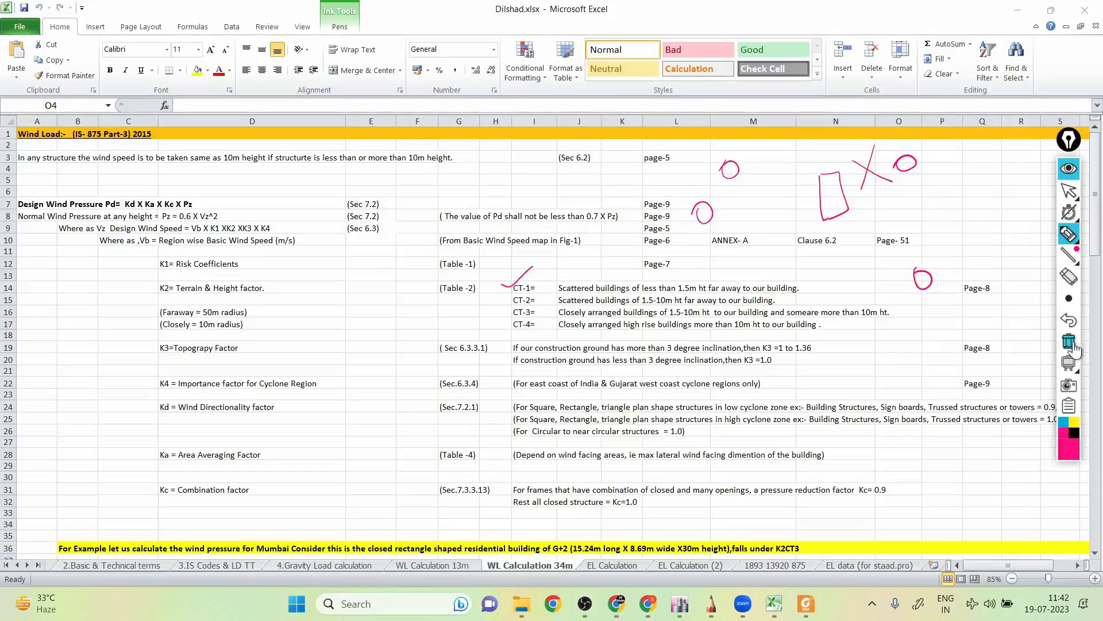
pyautogui.click(1070, 343)
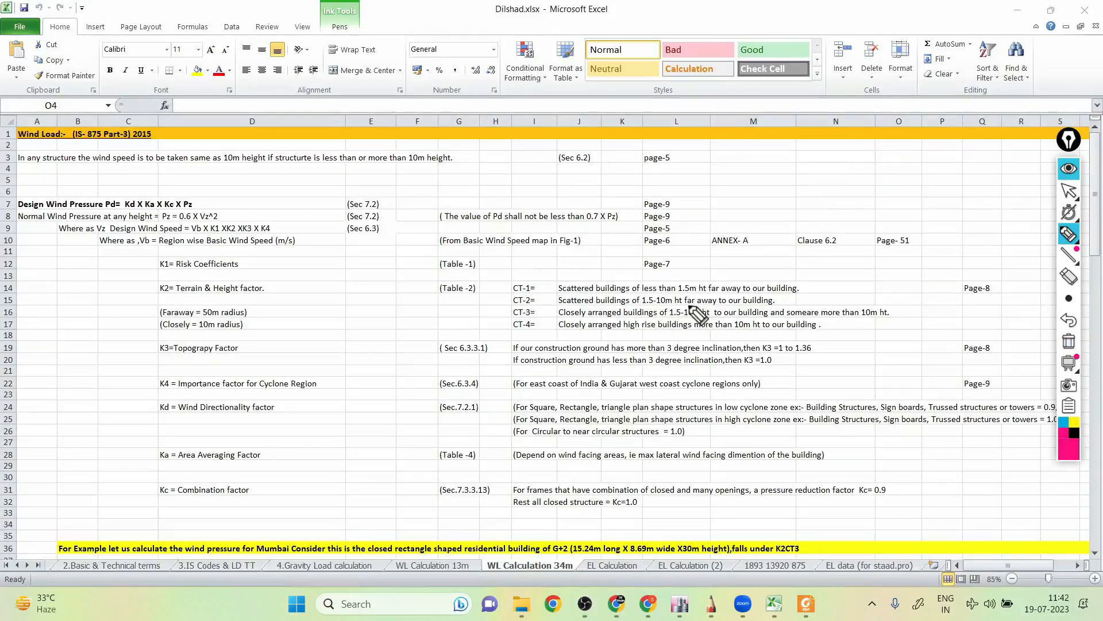
# - Sketch a building surrounded by four widely spaced neighbours beside the terrain category notes, and clear the ink
pyautogui.moveTo(935, 159)
pyautogui.mouseDown()
pyautogui.moveTo(938, 175)
pyautogui.moveTo(936, 159)
pyautogui.mouseUp()
pyautogui.moveTo(785, 166); pyautogui.dragTo(794, 151)
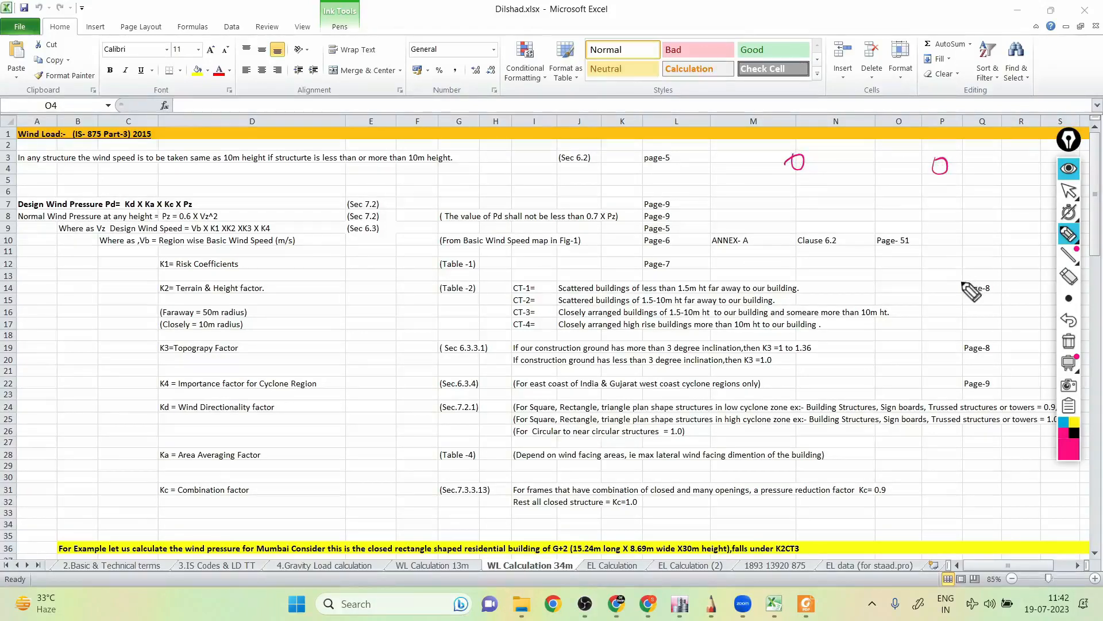
pyautogui.moveTo(942, 275); pyautogui.dragTo(959, 270)
pyautogui.moveTo(800, 260); pyautogui.dragTo(809, 257)
pyautogui.moveTo(874, 231)
pyautogui.mouseDown()
pyautogui.moveTo(870, 194)
pyautogui.moveTo(894, 229)
pyautogui.moveTo(894, 208)
pyautogui.moveTo(869, 195)
pyautogui.mouseUp()
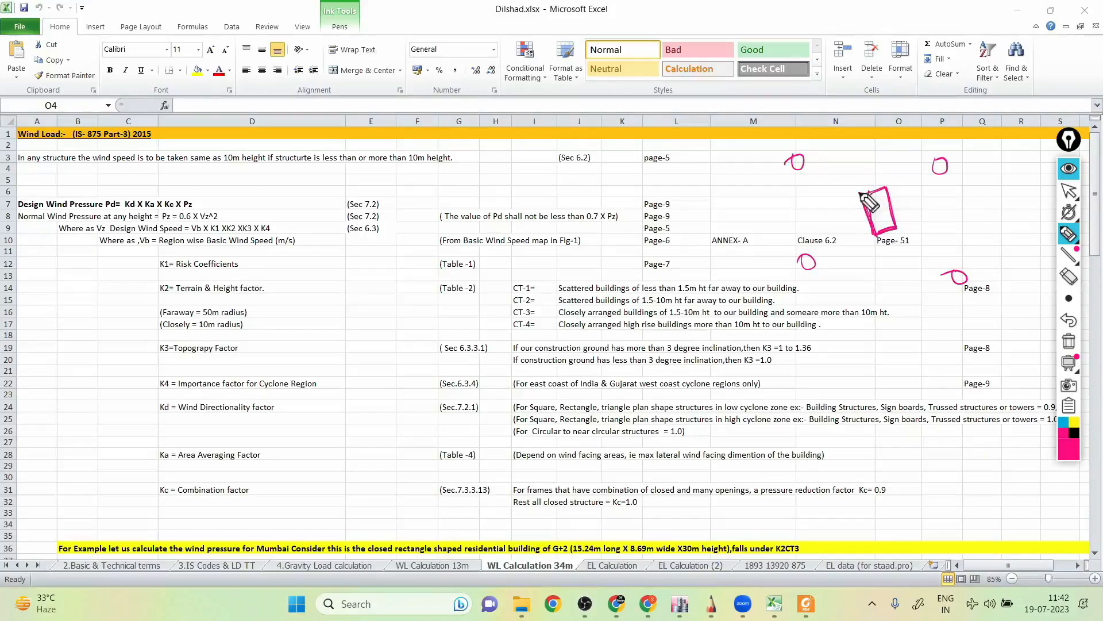
pyautogui.moveTo(860, 193)
pyautogui.mouseDown()
pyautogui.moveTo(887, 184)
pyautogui.moveTo(863, 195)
pyautogui.mouseUp()
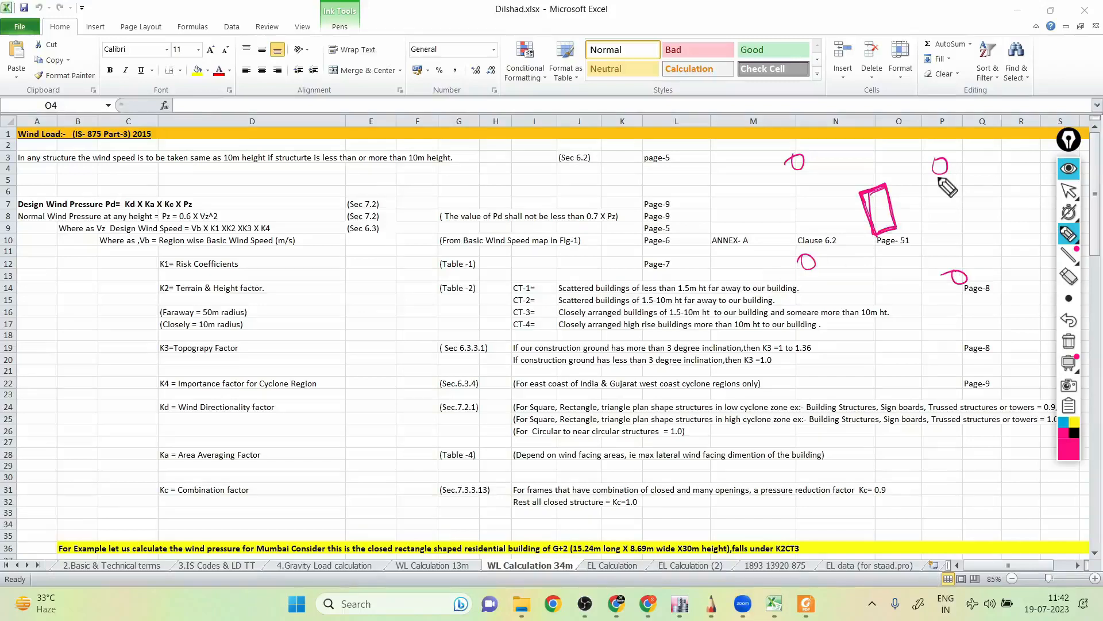
pyautogui.click(1069, 342)
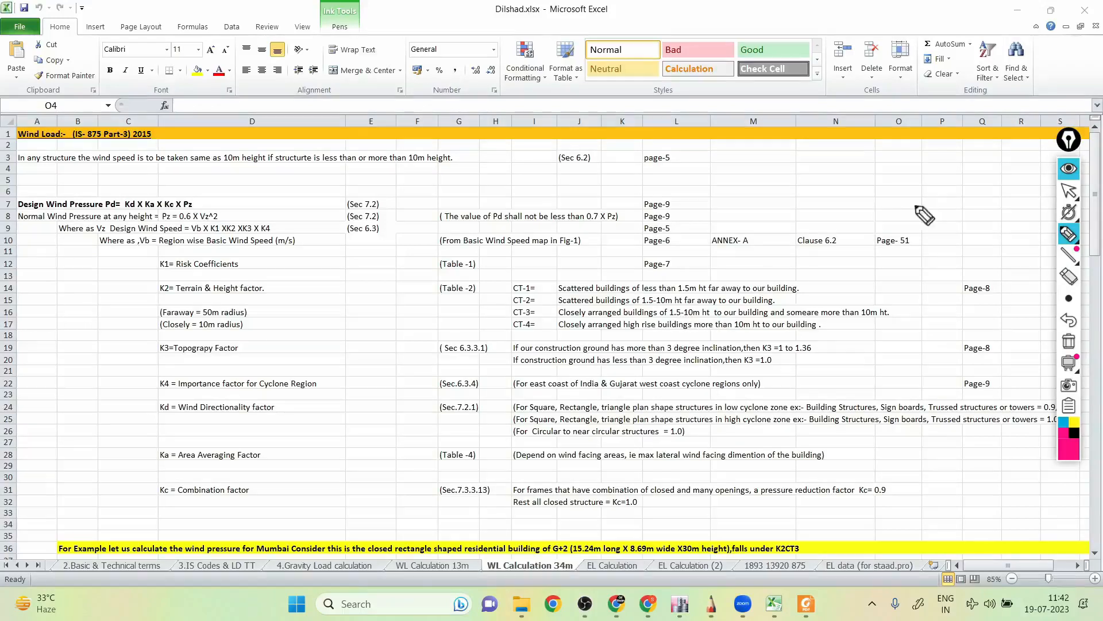
# - Sketch a building with four close neighbours and label two of them as above 10 m and below 10 m high
pyautogui.moveTo(877, 263)
pyautogui.mouseDown()
pyautogui.moveTo(859, 194)
pyautogui.moveTo(897, 226)
pyautogui.moveTo(908, 261)
pyautogui.moveTo(877, 263)
pyautogui.mouseUp()
pyautogui.moveTo(899, 174); pyautogui.dragTo(900, 174)
pyautogui.moveTo(922, 227); pyautogui.dragTo(902, 229)
pyautogui.moveTo(807, 221)
pyautogui.mouseDown()
pyautogui.moveTo(812, 203)
pyautogui.moveTo(816, 217)
pyautogui.mouseUp()
pyautogui.moveTo(841, 277); pyautogui.dragTo(856, 269)
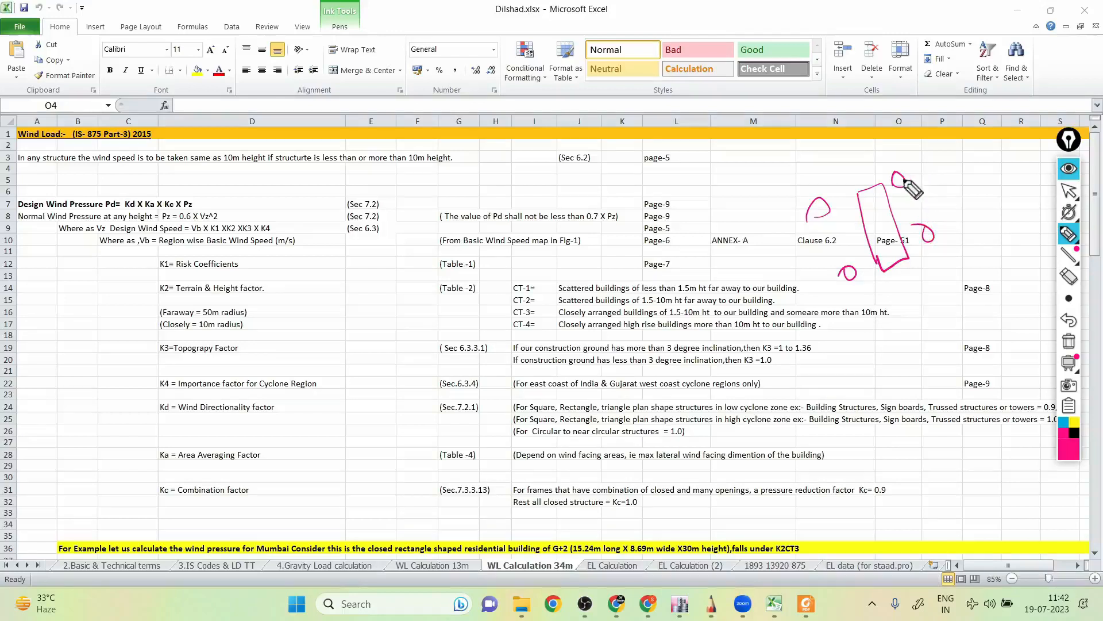
pyautogui.moveTo(909, 157)
pyautogui.mouseDown()
pyautogui.moveTo(912, 171)
pyautogui.moveTo(921, 161)
pyautogui.mouseUp()
pyautogui.moveTo(926, 158); pyautogui.dragTo(956, 160)
pyautogui.click(947, 153)
pyautogui.moveTo(957, 221); pyautogui.dragTo(958, 233)
pyautogui.moveTo(965, 219)
pyautogui.mouseDown()
pyautogui.moveTo(966, 229)
pyautogui.moveTo(993, 214)
pyautogui.mouseUp()
pyautogui.moveTo(911, 169); pyautogui.dragTo(900, 185)
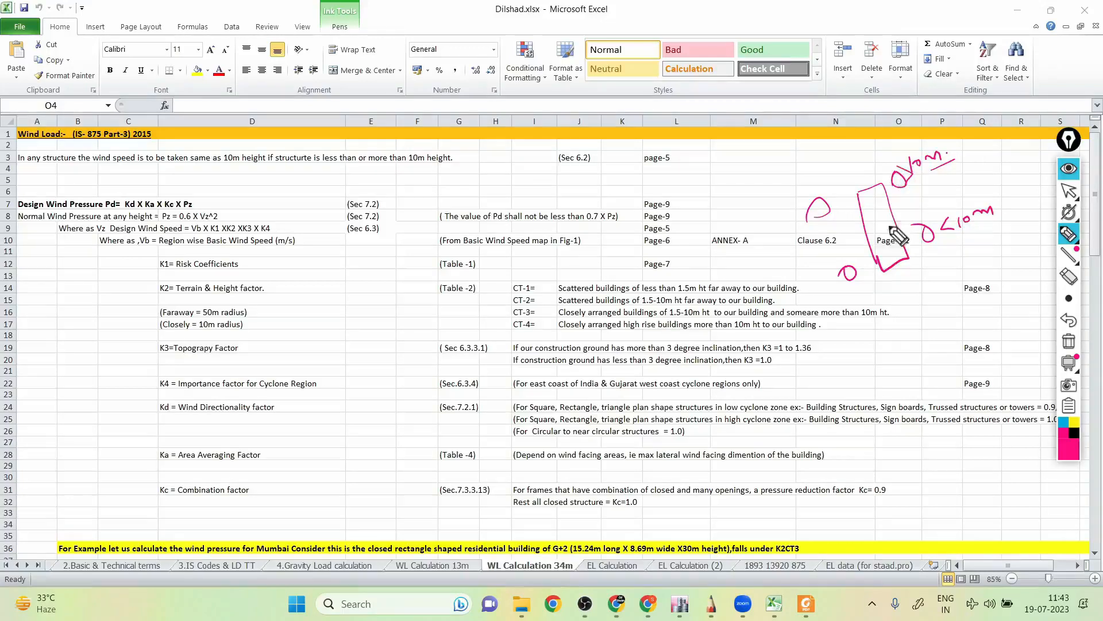
# - Tick the CT-3 terrain description and the Faraway and Closely radius definitions in the Excel notes with the pen
pyautogui.moveTo(891, 309); pyautogui.dragTo(917, 300)
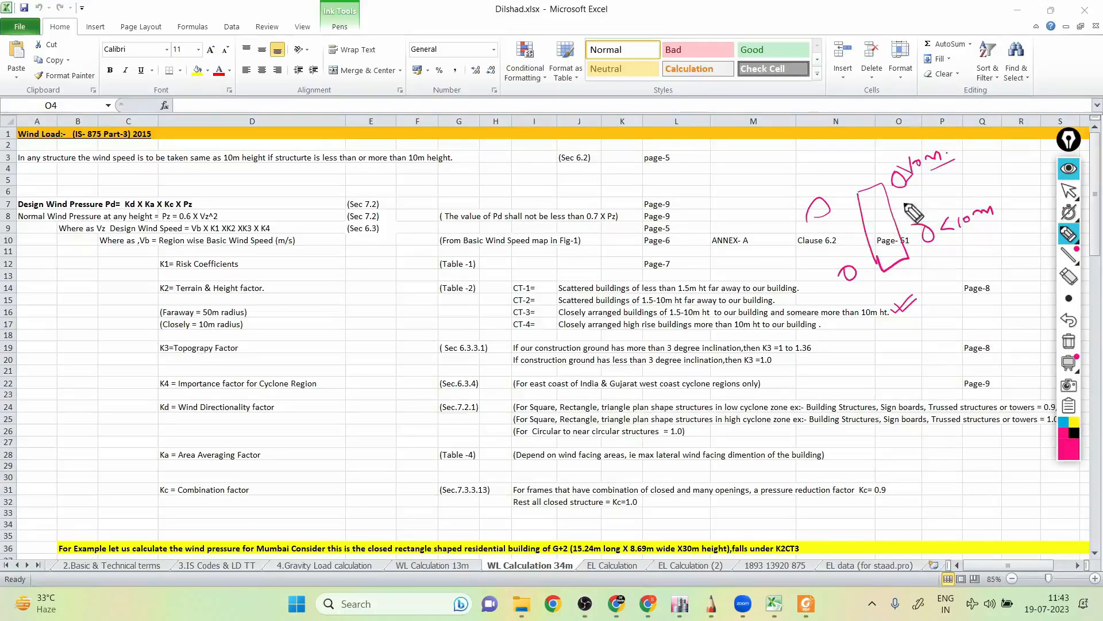
pyautogui.moveTo(498, 313); pyautogui.dragTo(530, 299)
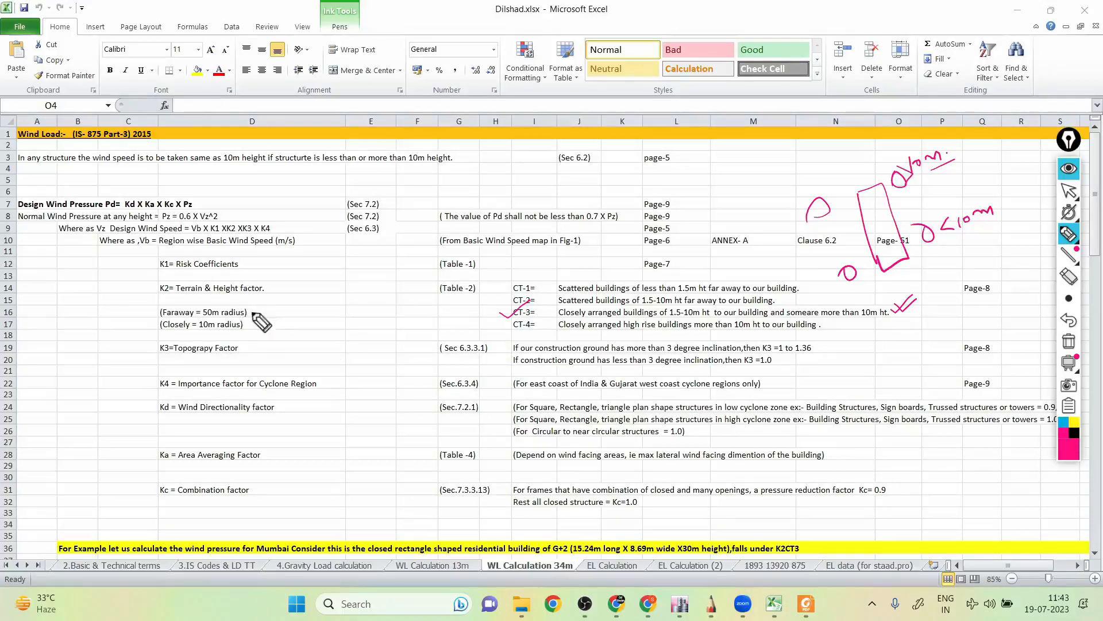
pyautogui.moveTo(252, 313)
pyautogui.mouseDown()
pyautogui.moveTo(269, 298)
pyautogui.moveTo(259, 318)
pyautogui.mouseUp()
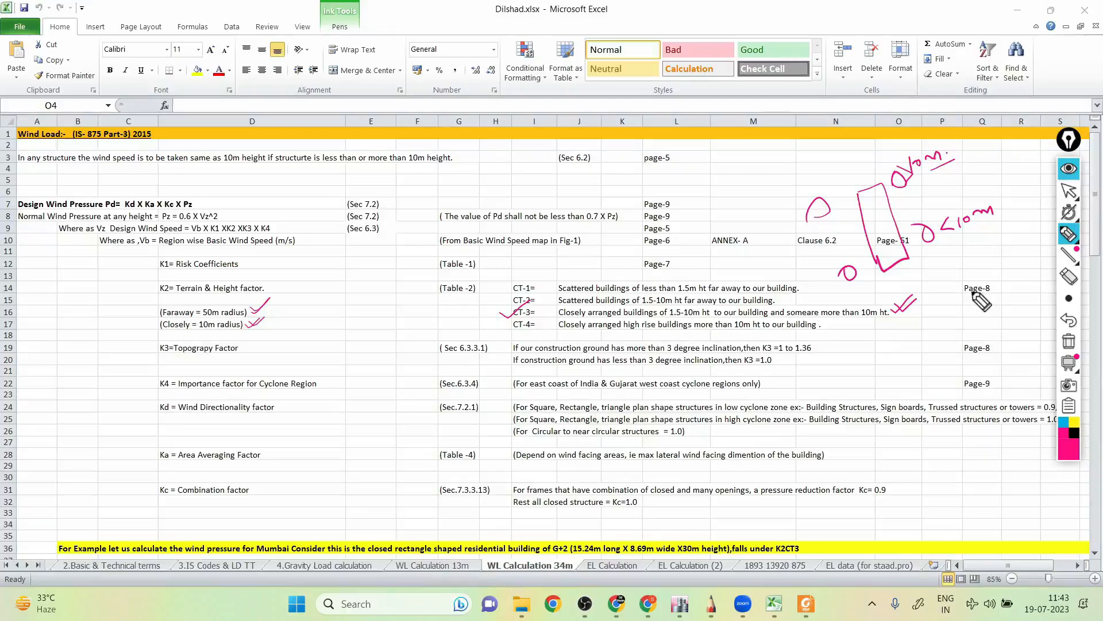
# - Look up the k2 factors in Table 2 of the code PDF, clear the ink, and compare with the Excel terrain notes
pyautogui.click(809, 603)
pyautogui.scroll(-10, 645, 319)
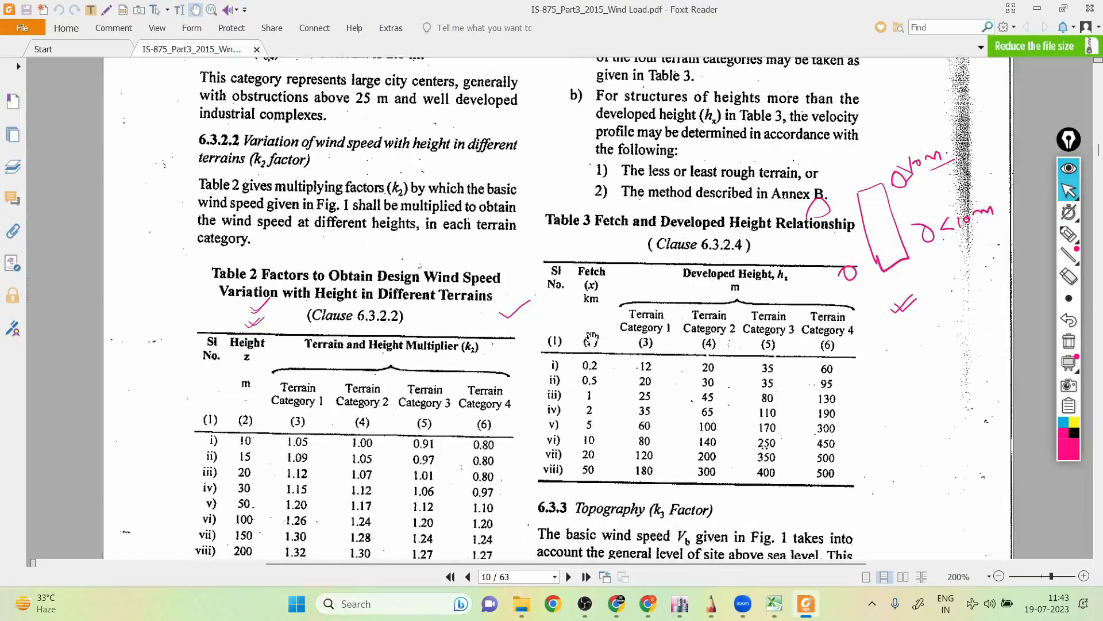
pyautogui.scroll(-3, 500, 335)
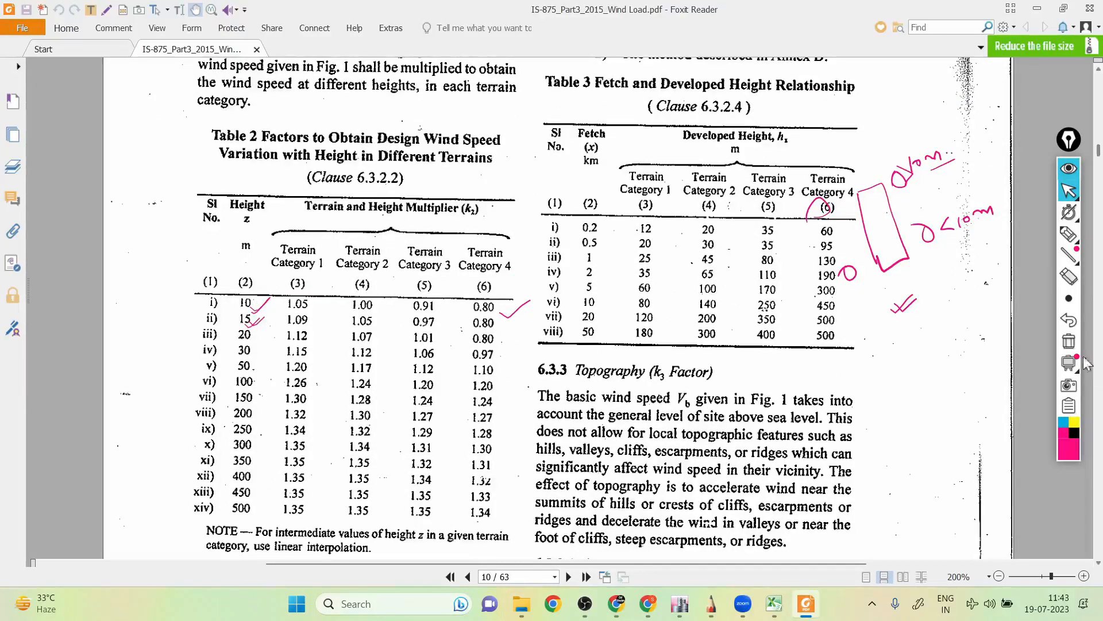
pyautogui.click(1069, 341)
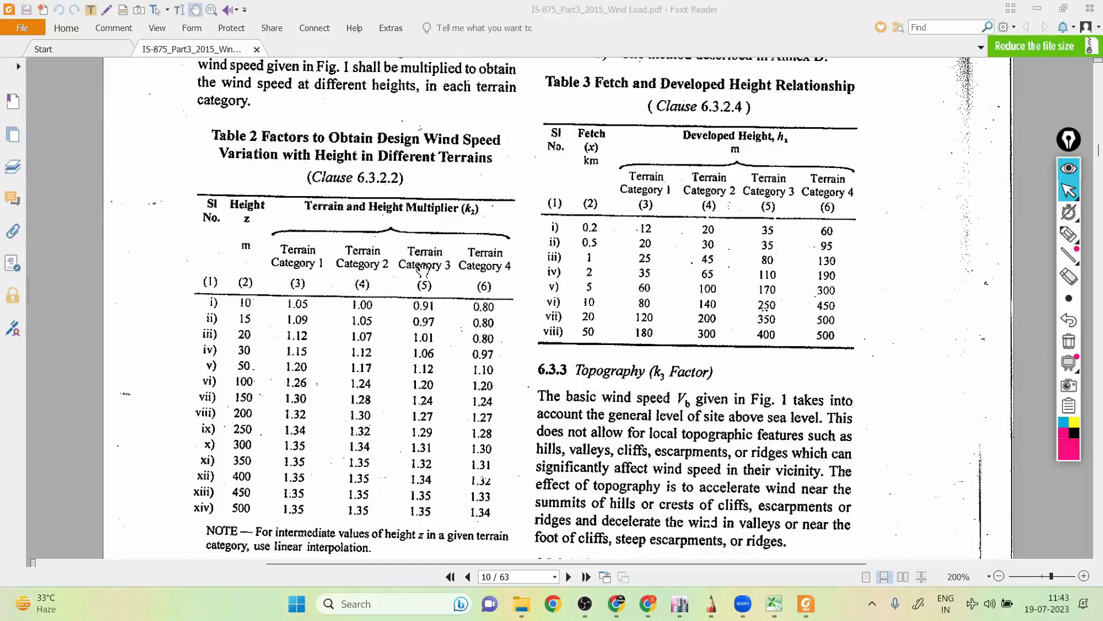
pyautogui.click(793, 608)
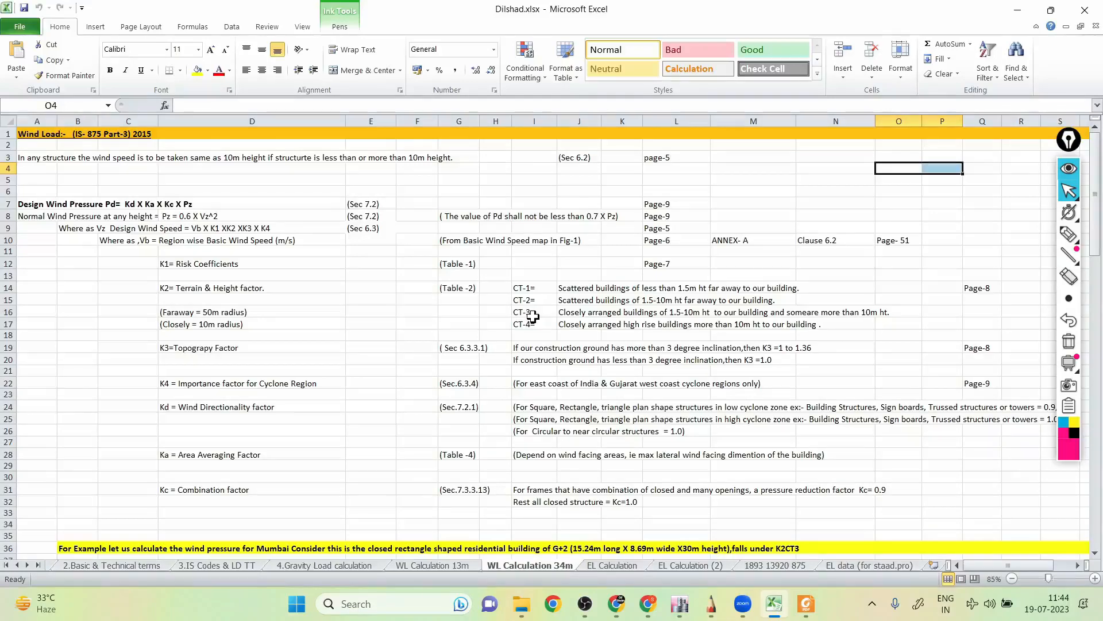
pyautogui.click(806, 603)
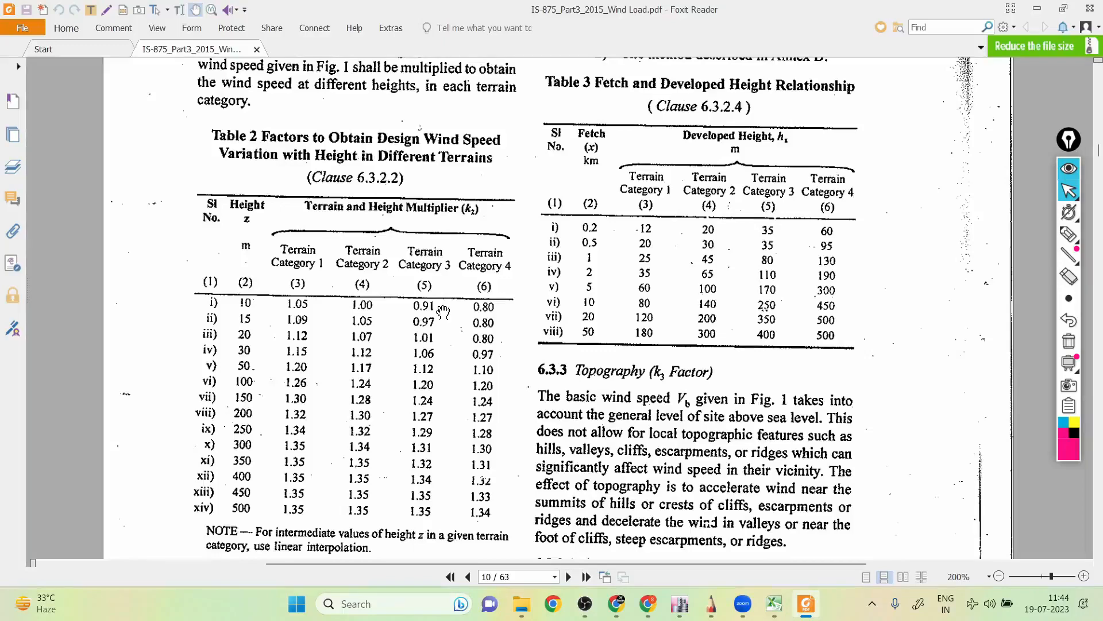
# - Switch to ETABS and set the wind load pattern's terrain category to 3
pyautogui.click(680, 604)
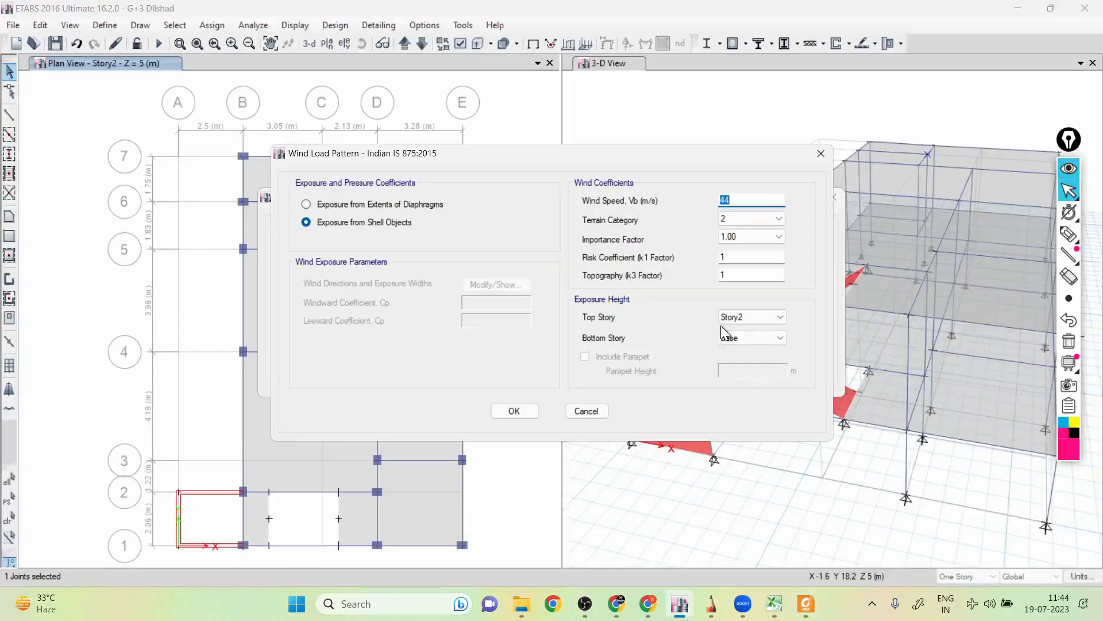
pyautogui.click(754, 222)
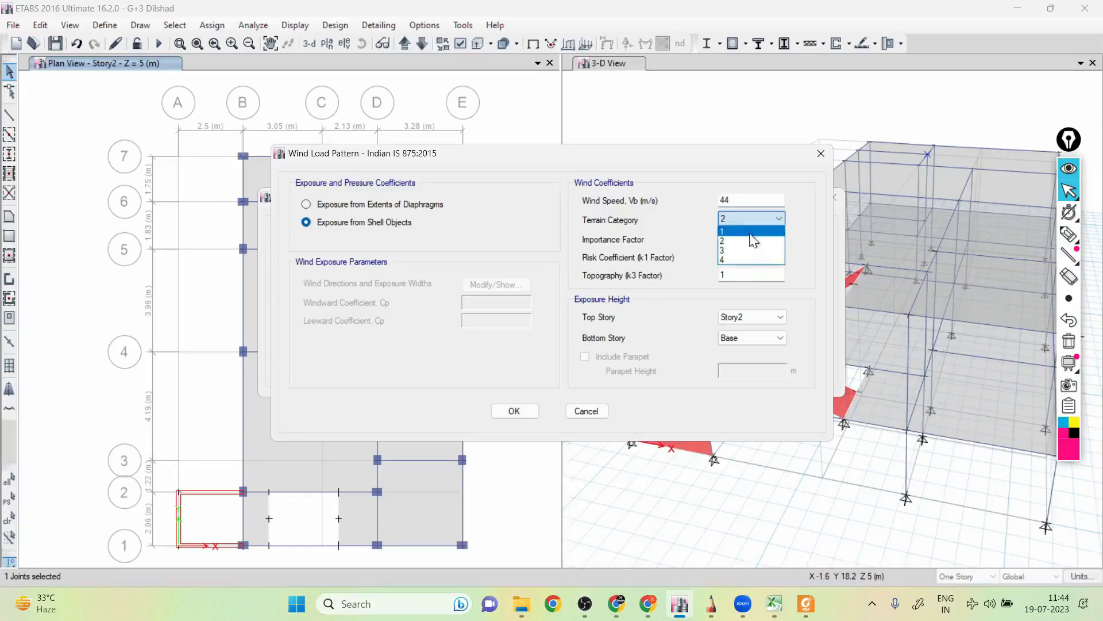
pyautogui.click(753, 250)
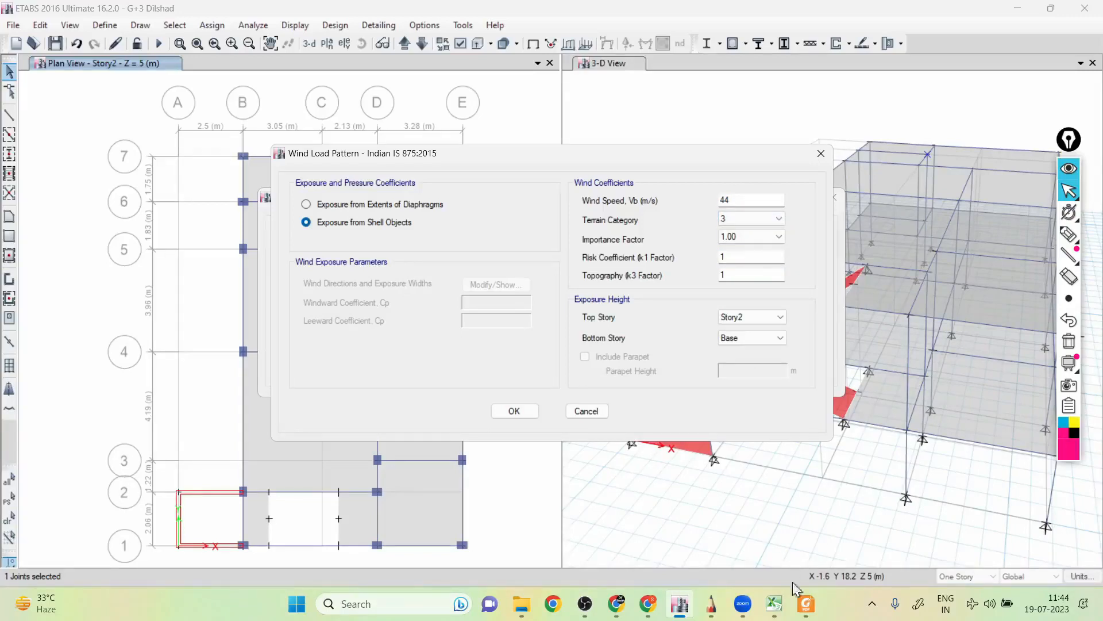
# - Recheck Table 2, the ETABS coefficients and the Excel notes, and read clause 6.3.3 on the topography k3 factor in the code
pyautogui.click(808, 604)
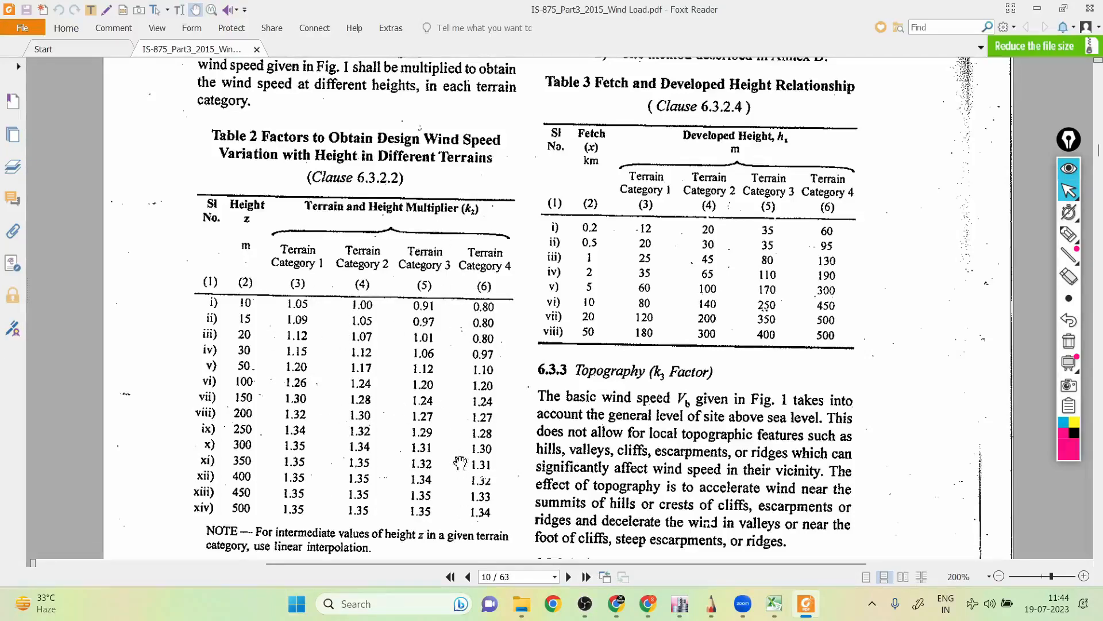
pyautogui.click(688, 610)
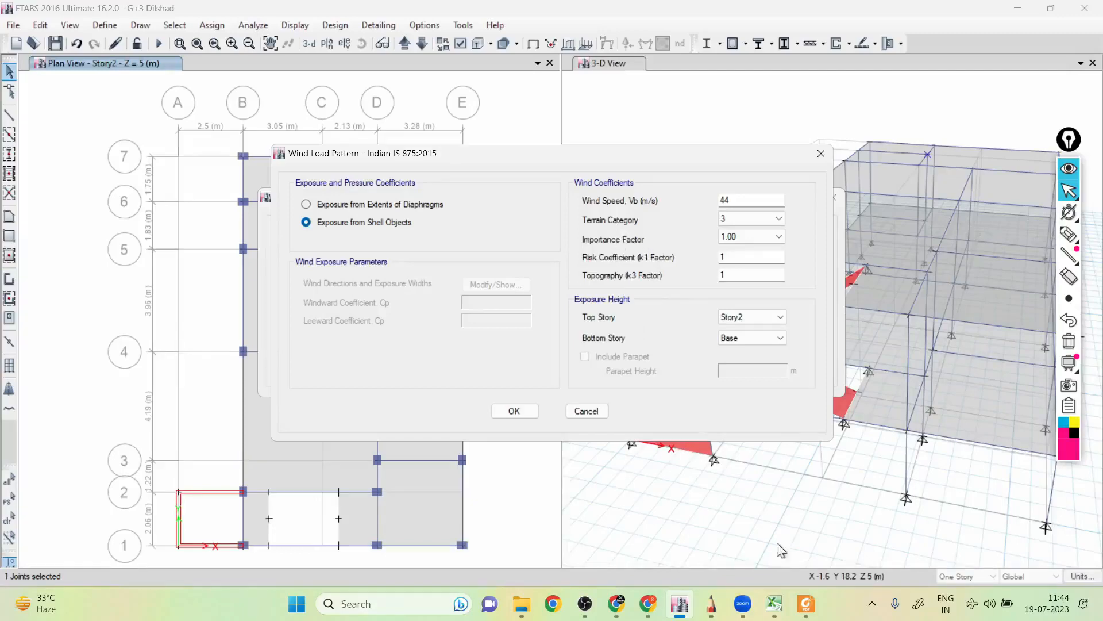
pyautogui.click(773, 606)
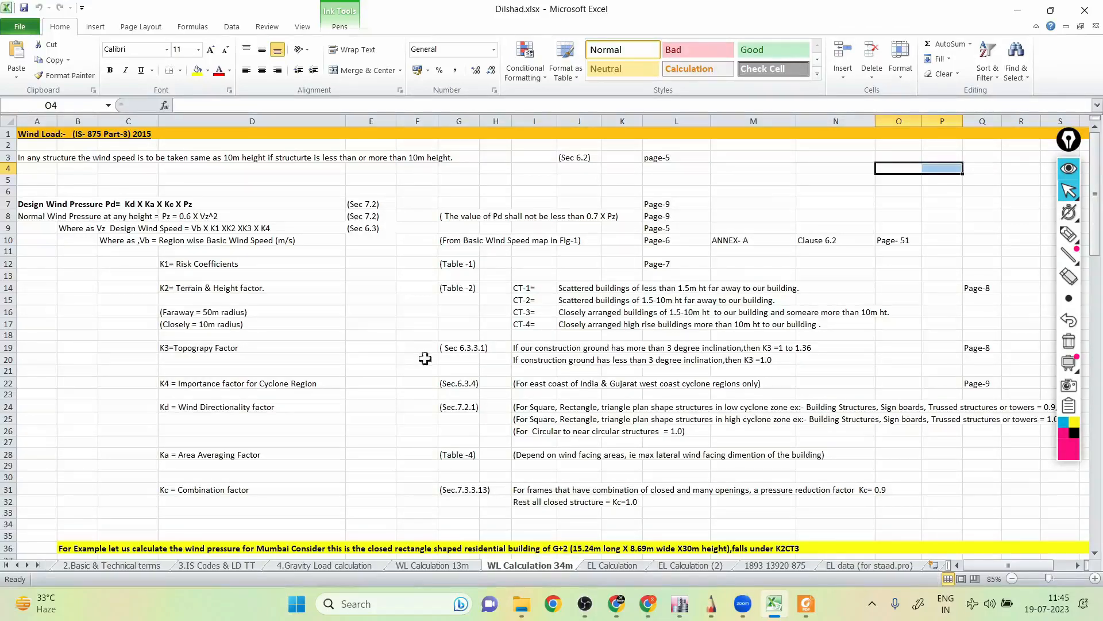
pyautogui.click(808, 604)
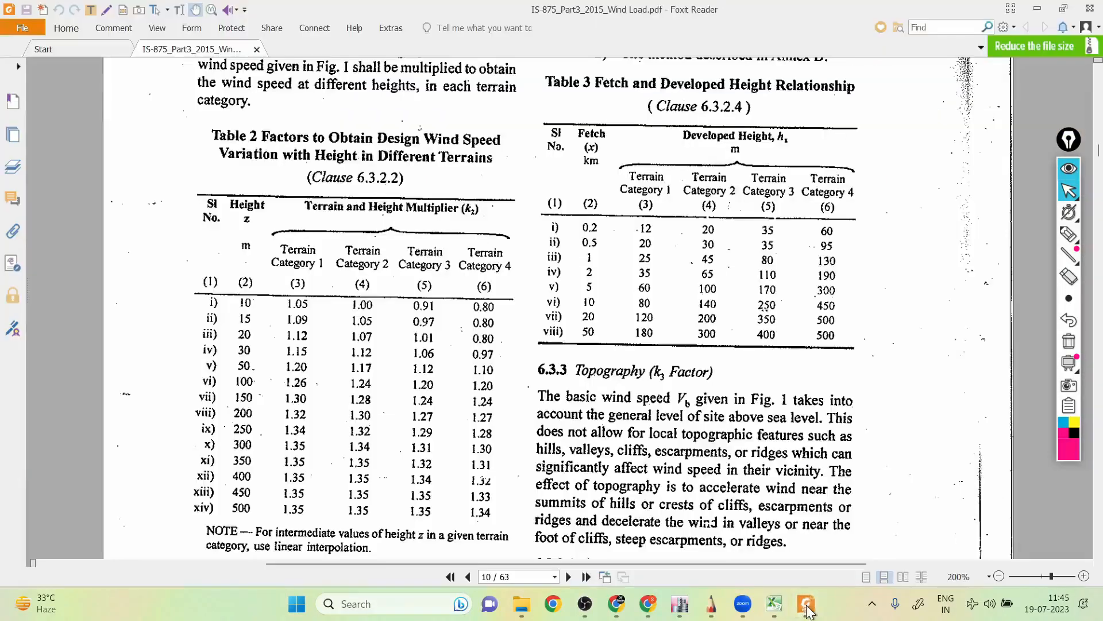
pyautogui.scroll(-5, 667, 404)
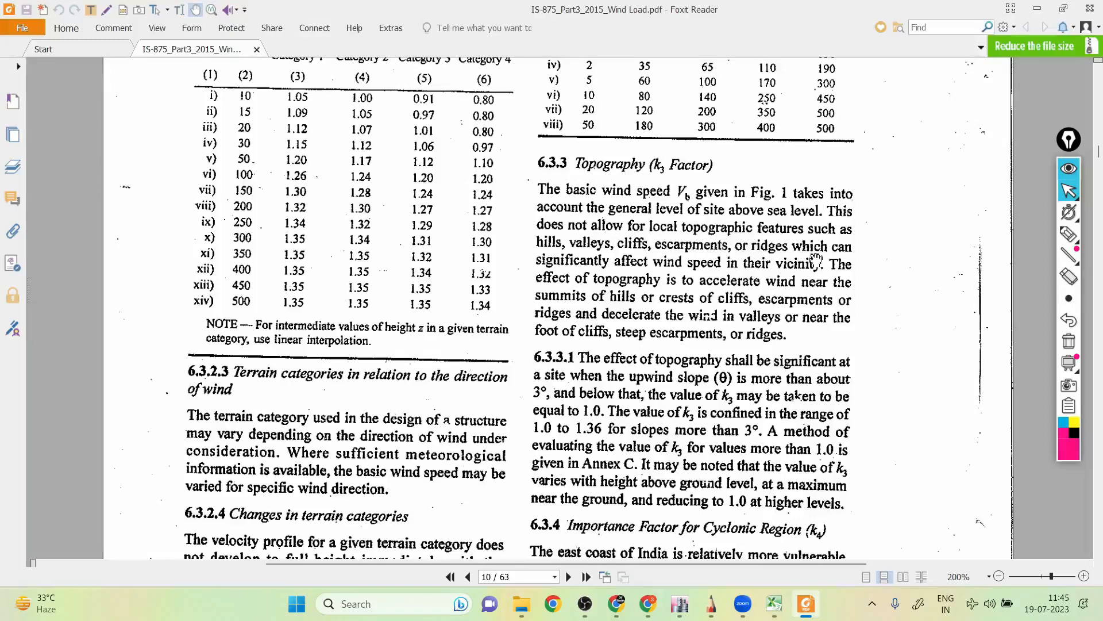
pyautogui.scroll(-2, 655, 344)
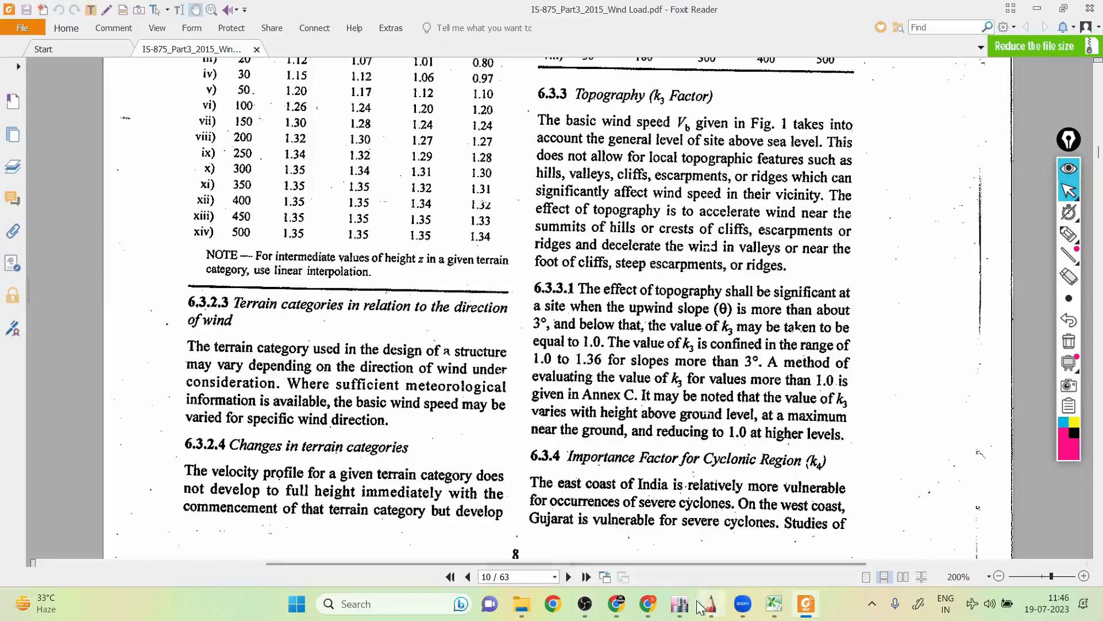
# - Return to ETABS and recheck the terrain category choice of the wind load pattern
pyautogui.click(680, 604)
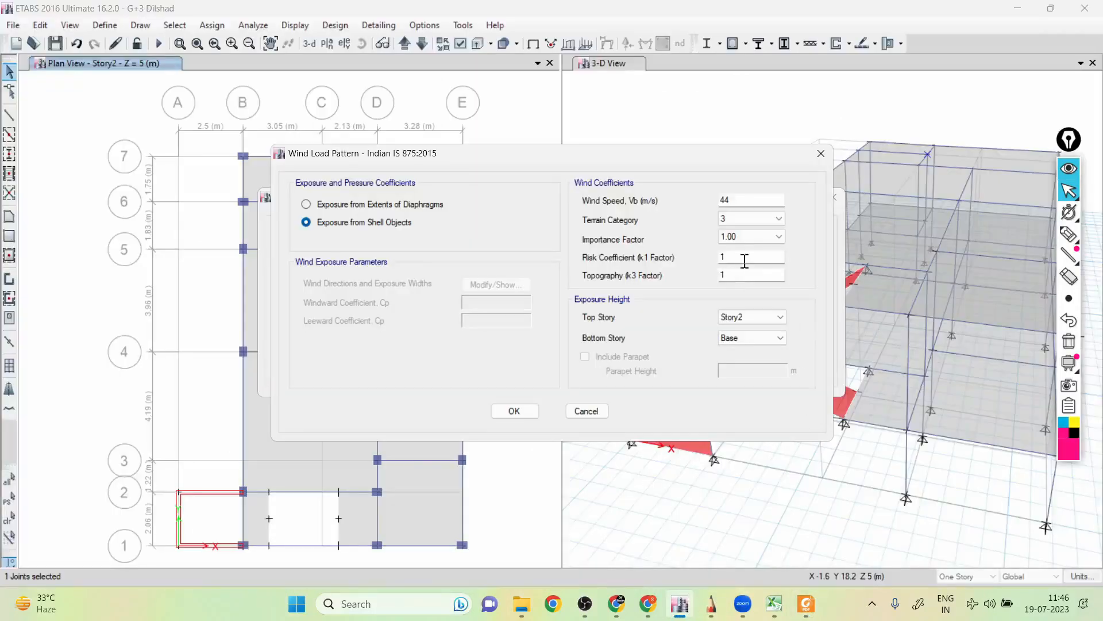
pyautogui.click(740, 217)
pyautogui.click(740, 216)
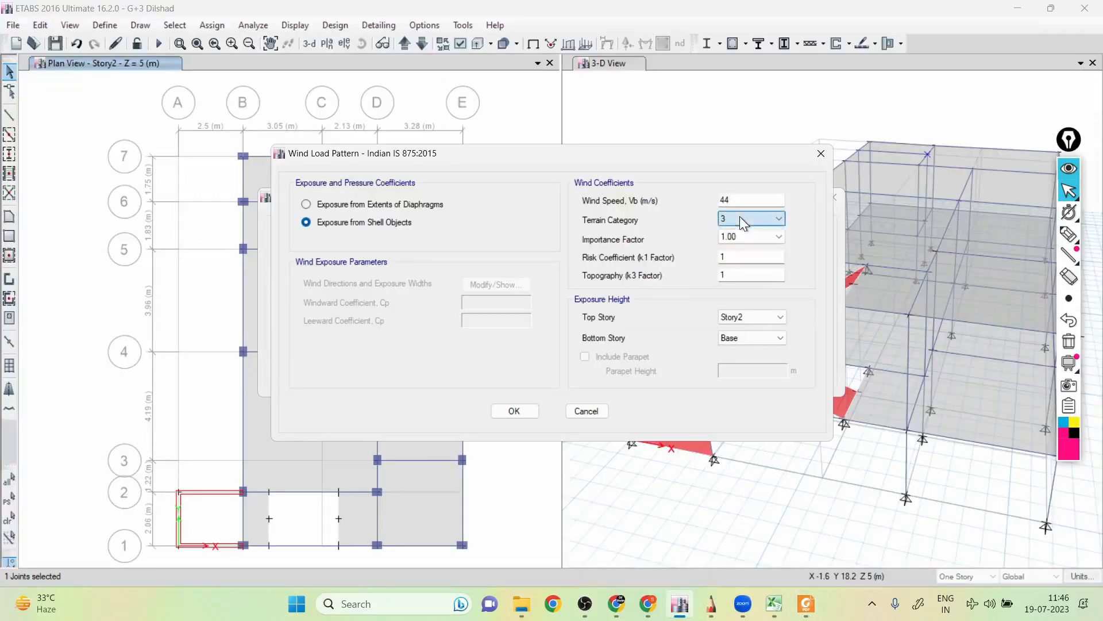
# - Check the topography k3 field against the Excel wind load notes, and browse the code PDF's k4 values and clause 7.2 on design wind pressure
pyautogui.click(739, 273)
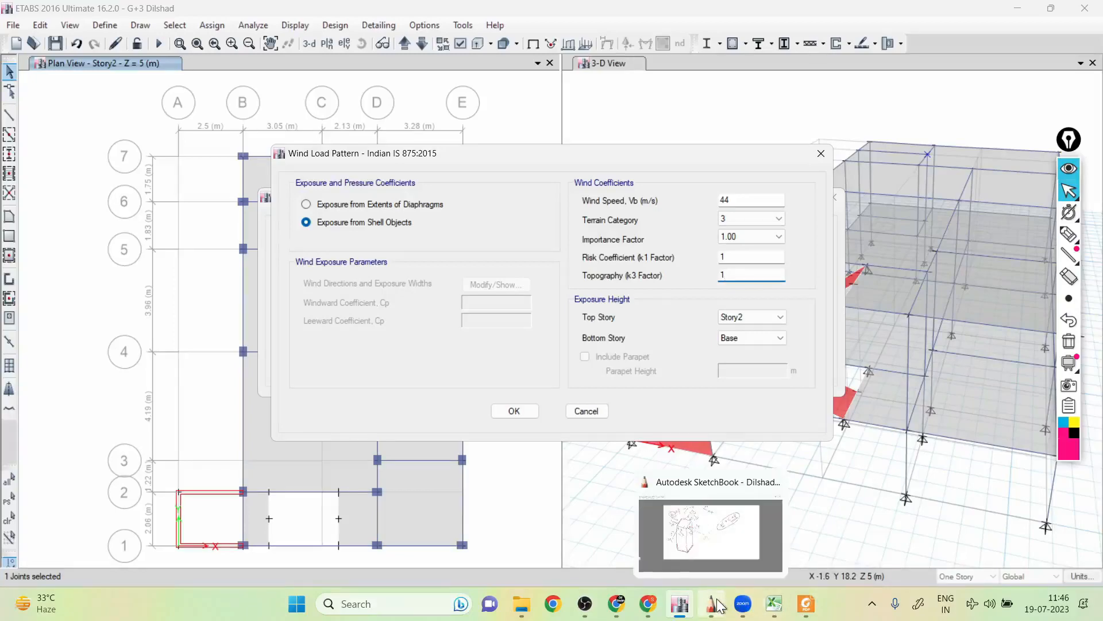
pyautogui.click(776, 605)
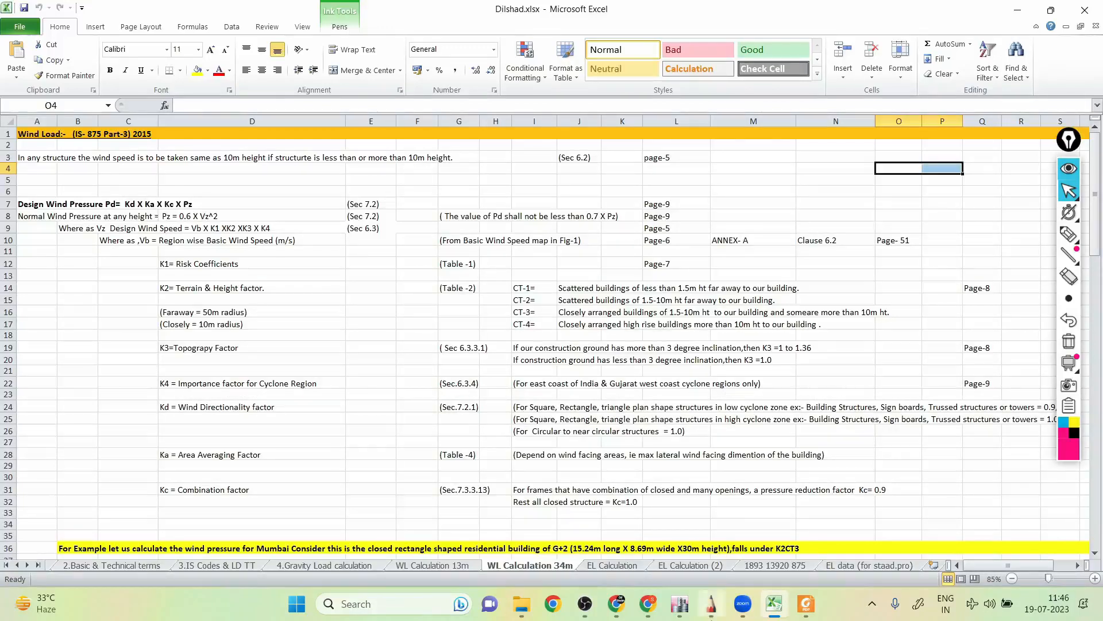
pyautogui.click(807, 604)
pyautogui.scroll(-10, 596, 335)
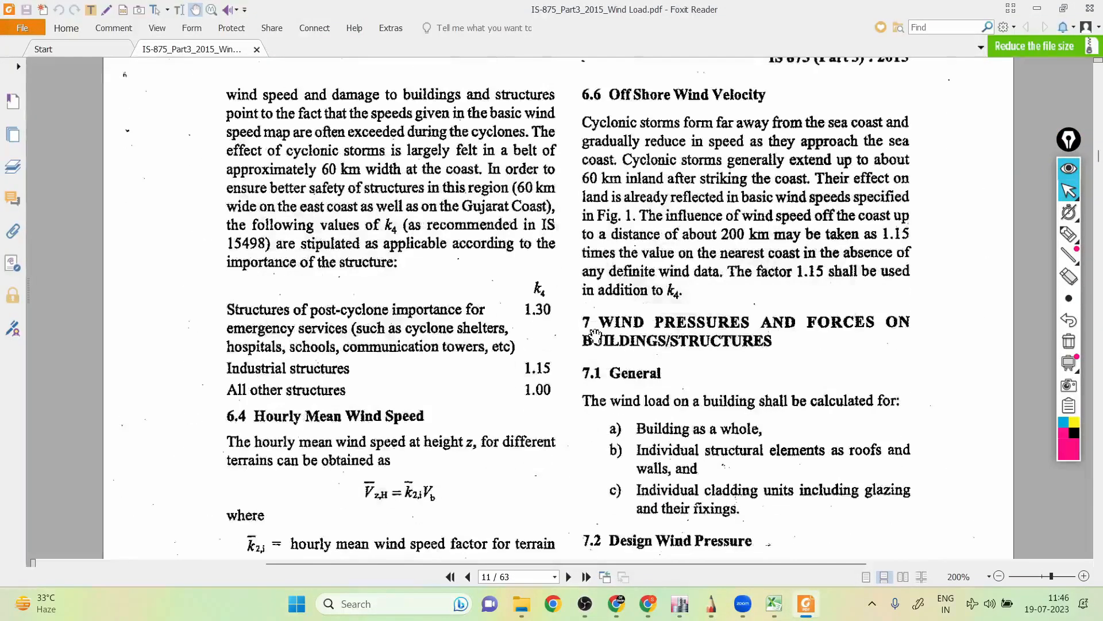
pyautogui.scroll(-2, 596, 336)
pyautogui.scroll(5, 595, 335)
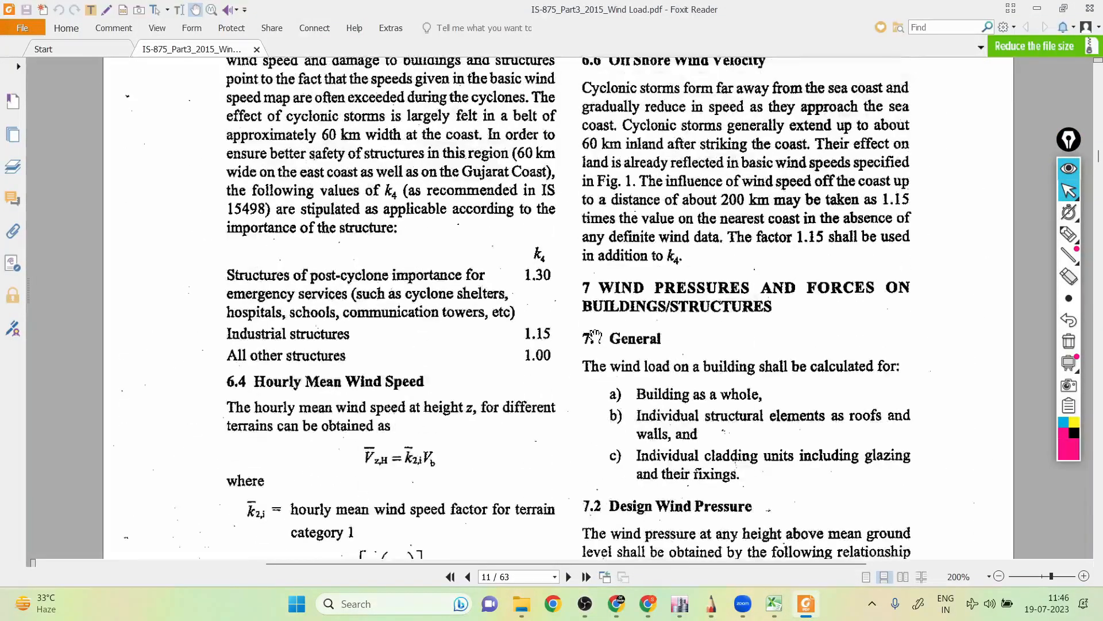
pyautogui.scroll(2, 595, 336)
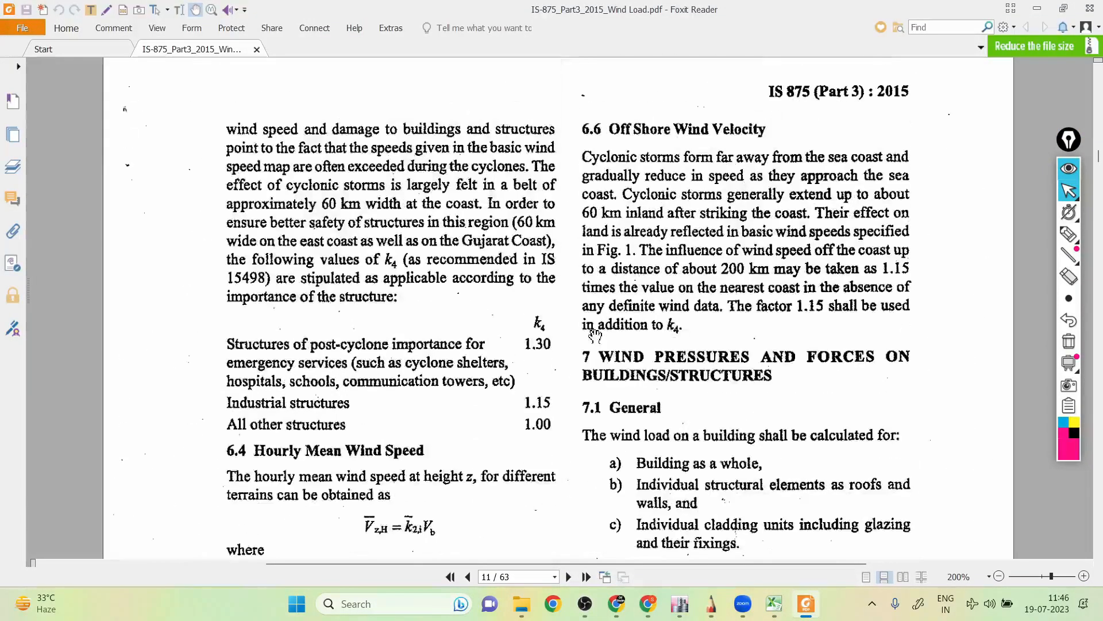
pyautogui.scroll(-4, 576, 336)
pyautogui.scroll(3, 575, 336)
pyautogui.scroll(-12, 557, 337)
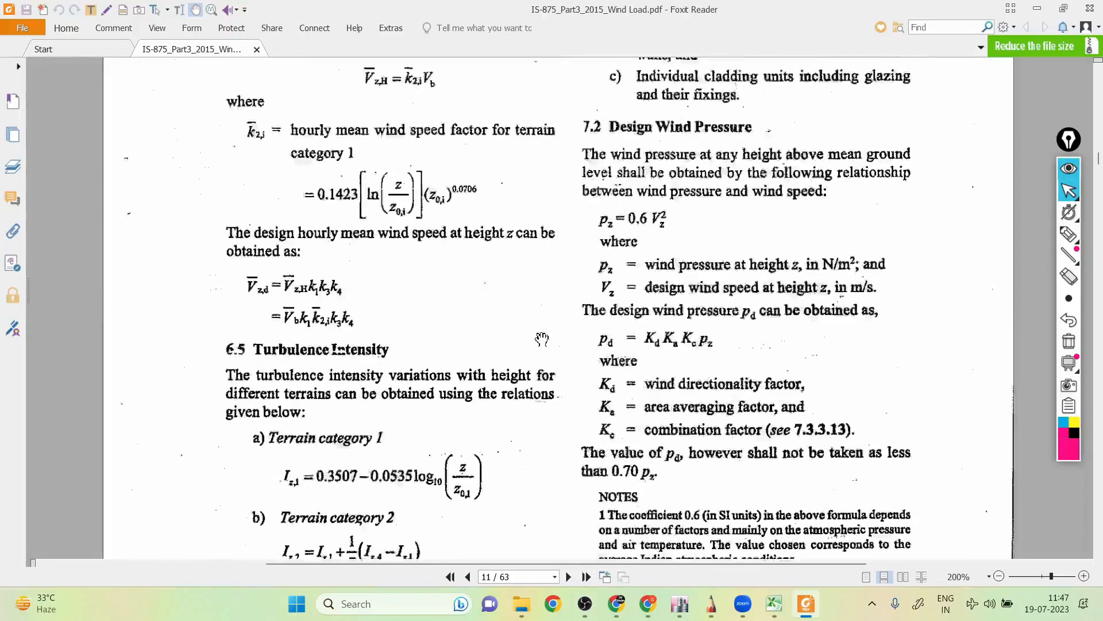
# - Read clause 6.3.4 on the importance factor for cyclonic regions with its k4 values in the code, and return to ETABS
pyautogui.scroll(11, 542, 338)
pyautogui.scroll(1, 542, 338)
pyautogui.scroll(13, 541, 339)
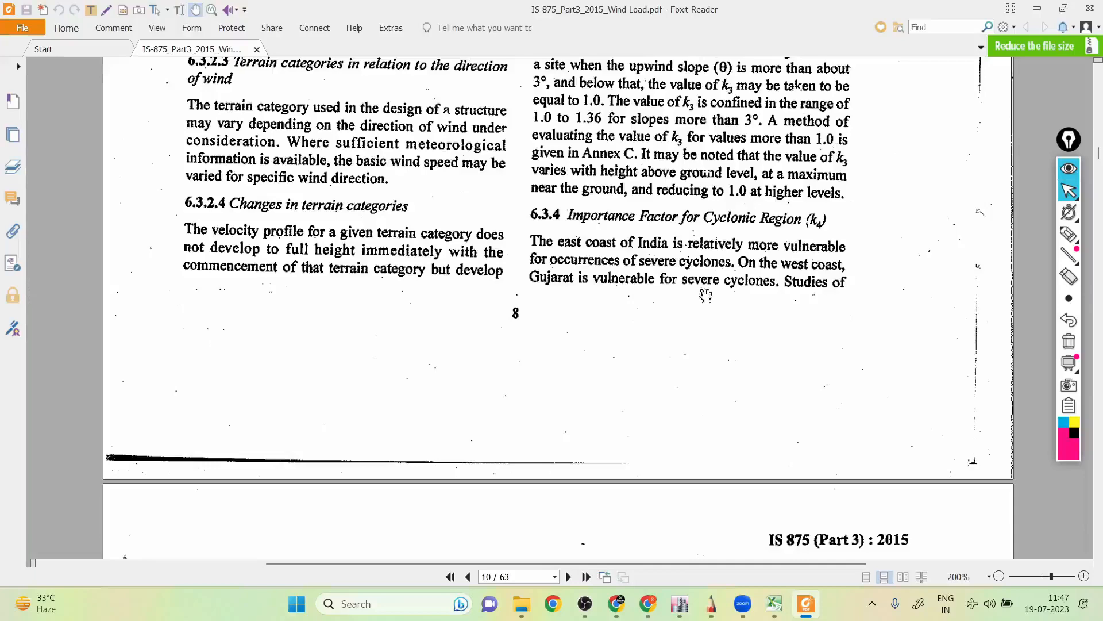
pyautogui.scroll(-5, 781, 296)
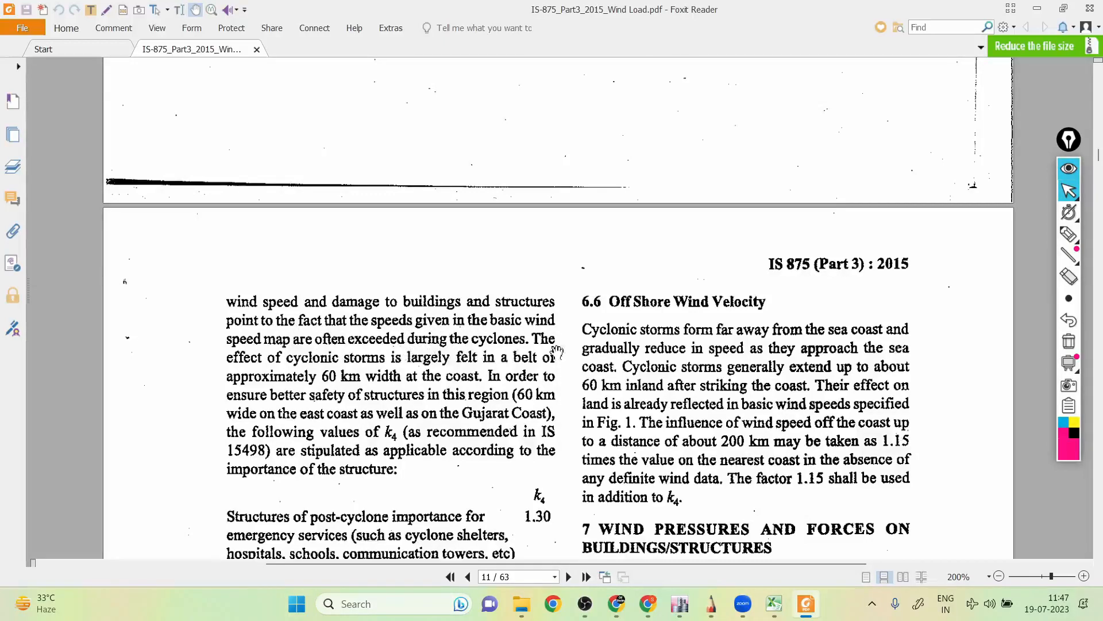
pyautogui.scroll(-6, 360, 372)
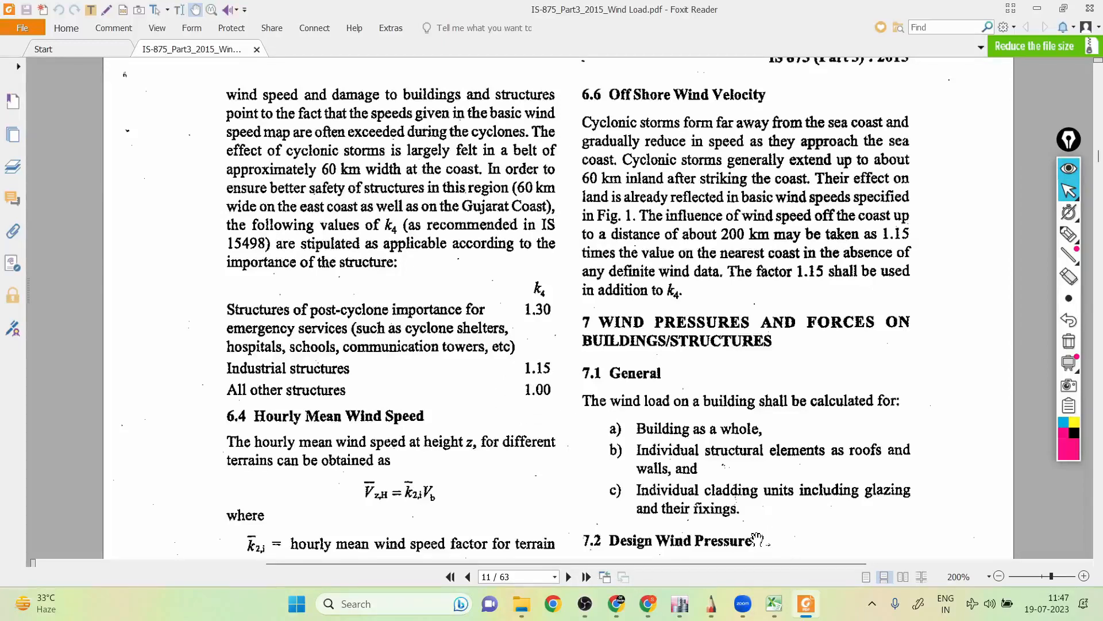
pyautogui.moveTo(689, 604)
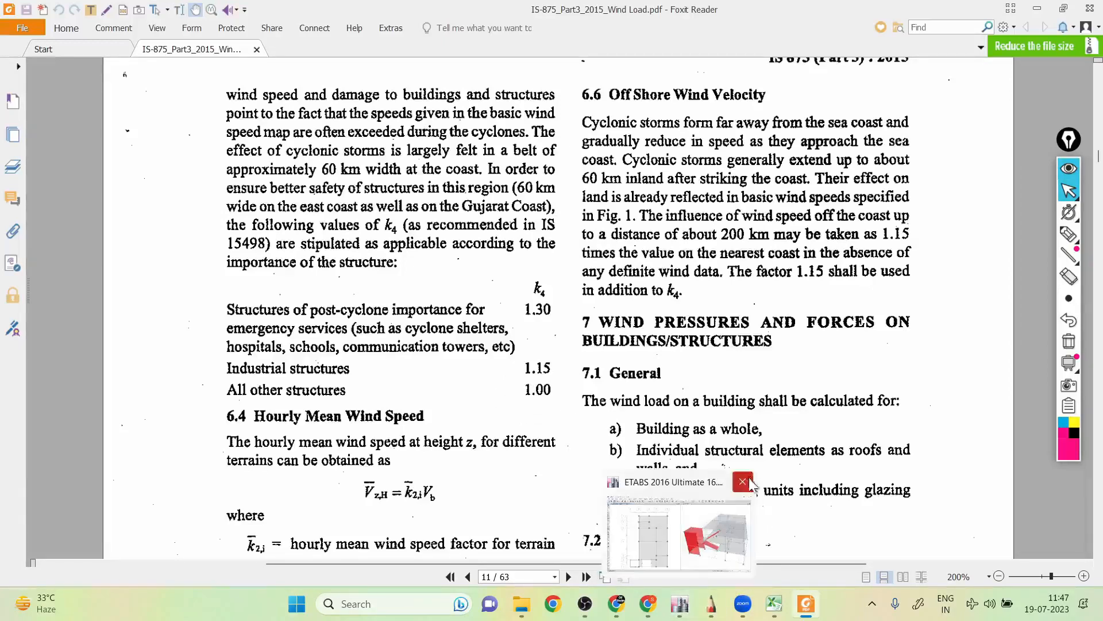
pyautogui.click(705, 509)
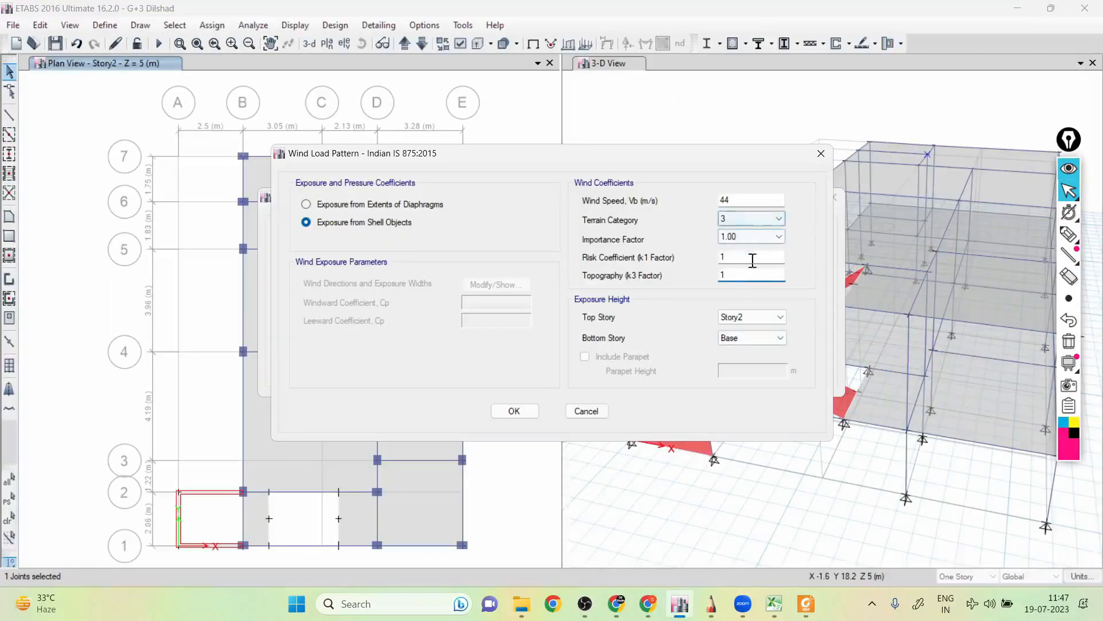
# - Label the terrain, importance, risk and topography coefficients in ink as K2, K4, K1 and K3, and clear the ink
pyautogui.click(1069, 235)
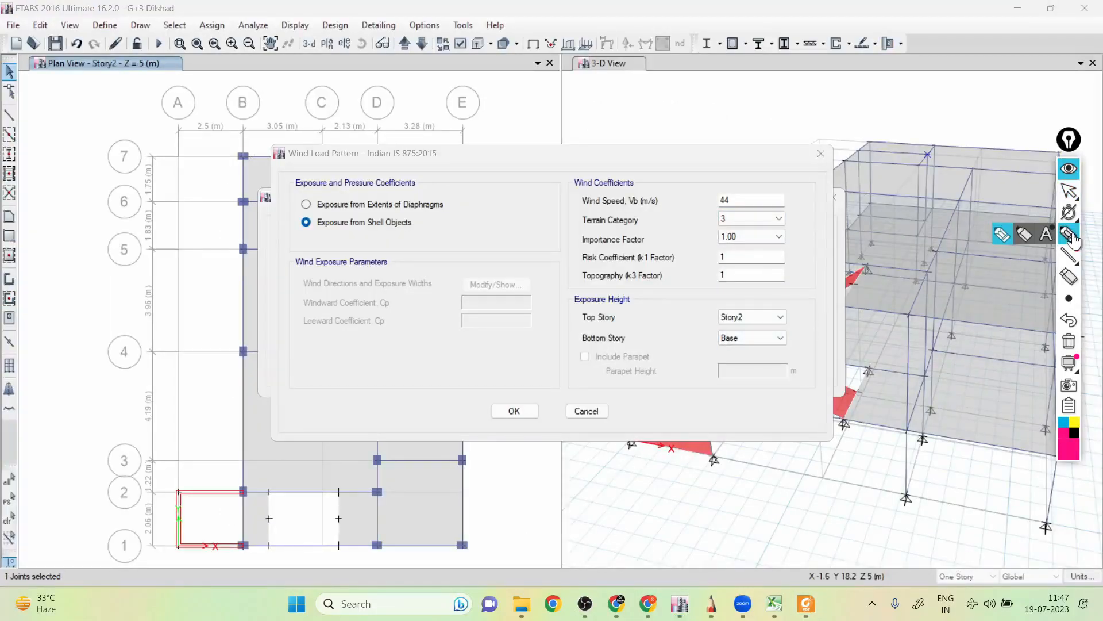
pyautogui.moveTo(566, 257); pyautogui.dragTo(592, 246)
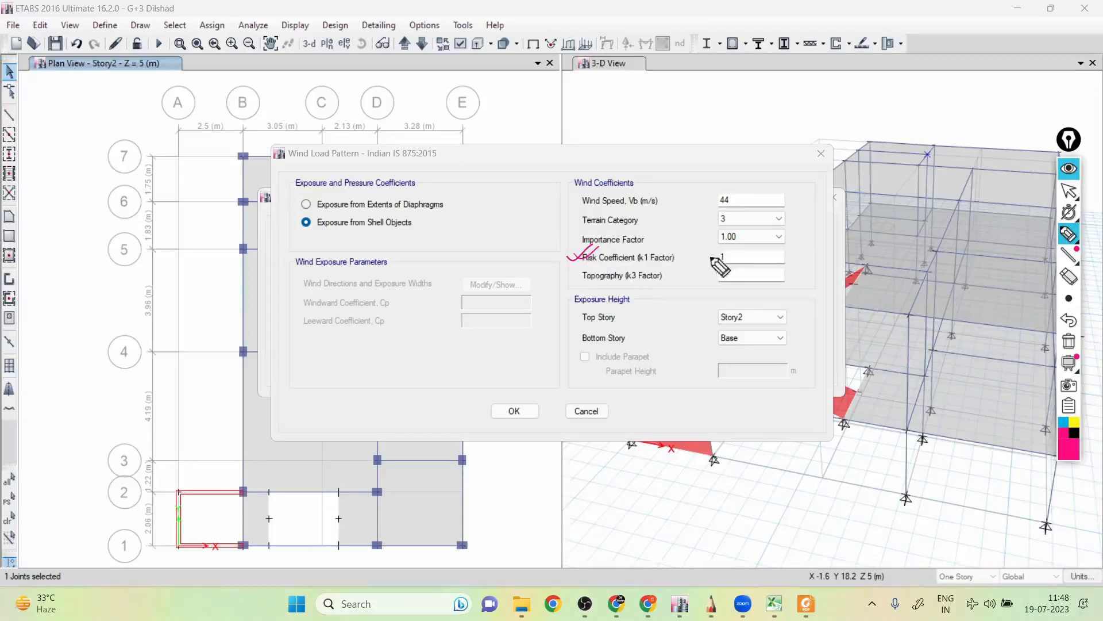
pyautogui.moveTo(573, 216)
pyautogui.mouseDown()
pyautogui.moveTo(582, 225)
pyautogui.moveTo(601, 207)
pyautogui.moveTo(557, 224)
pyautogui.moveTo(579, 218)
pyautogui.mouseUp()
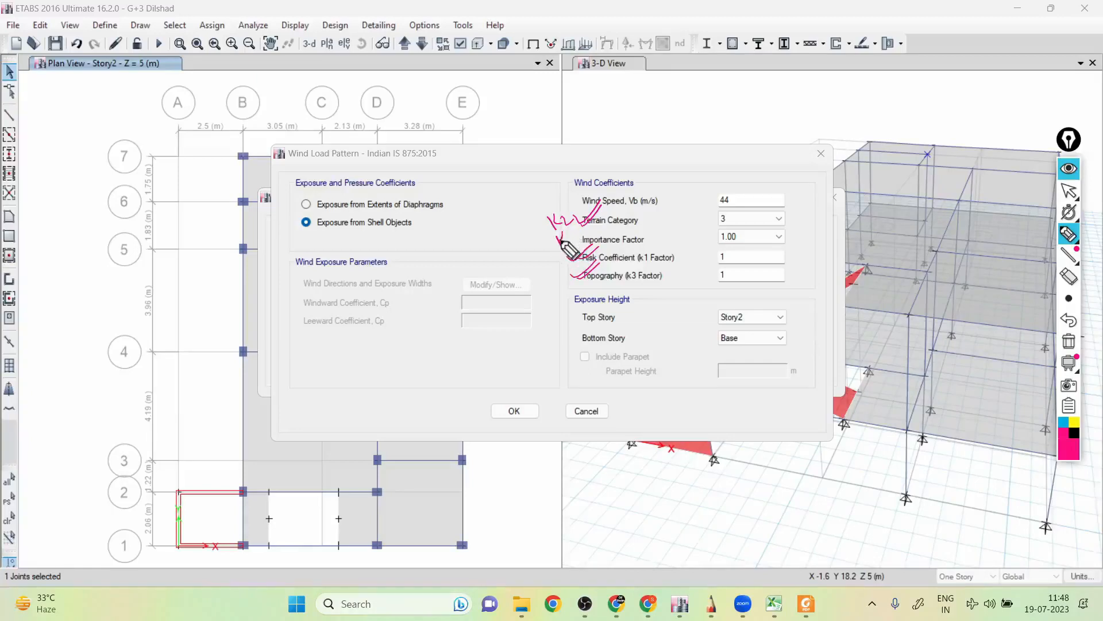
pyautogui.moveTo(561, 242); pyautogui.dragTo(576, 240)
pyautogui.moveTo(577, 233); pyautogui.dragTo(554, 265)
pyautogui.moveTo(561, 254); pyautogui.dragTo(564, 263)
pyautogui.moveTo(566, 251); pyautogui.dragTo(572, 262)
pyautogui.moveTo(552, 274); pyautogui.dragTo(566, 291)
pyautogui.moveTo(564, 272); pyautogui.dragTo(571, 294)
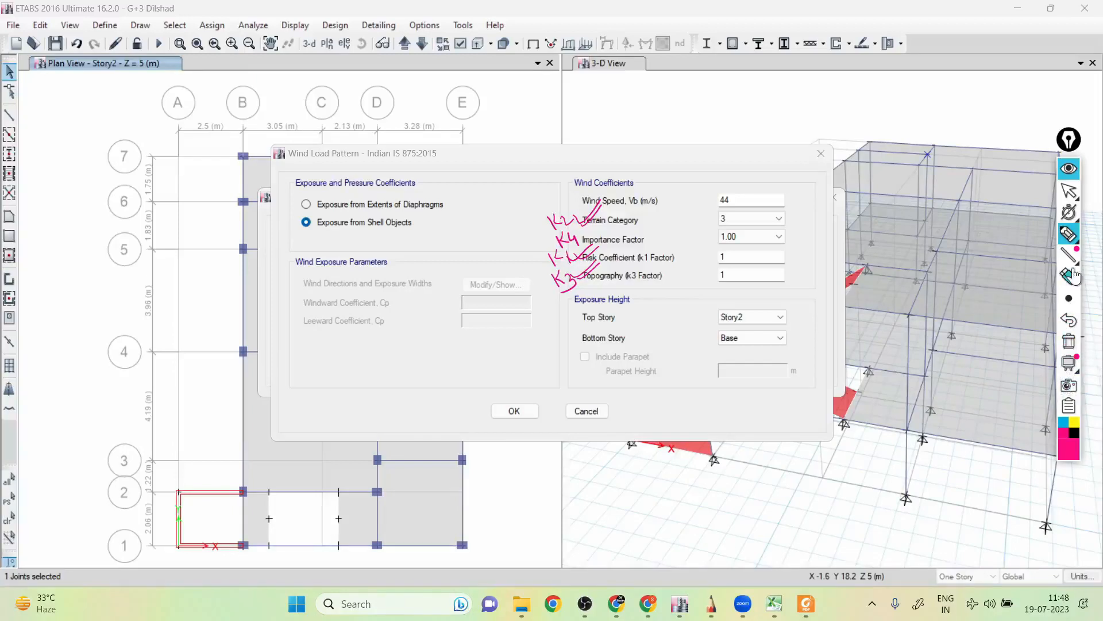
pyautogui.moveTo(1072, 241)
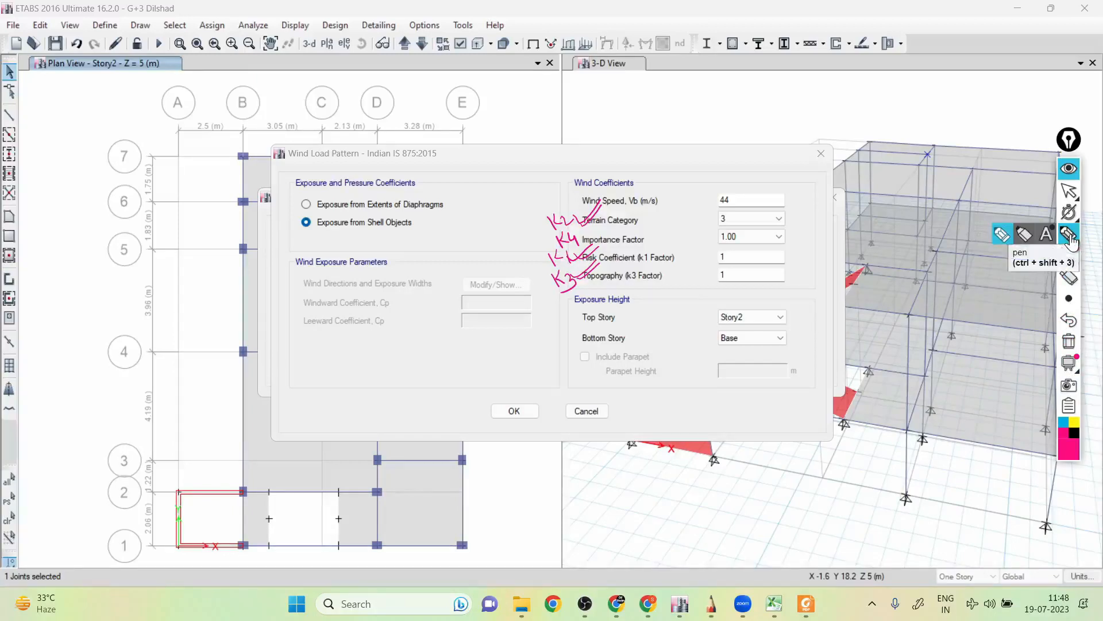
pyautogui.click(1070, 239)
pyautogui.click(1070, 344)
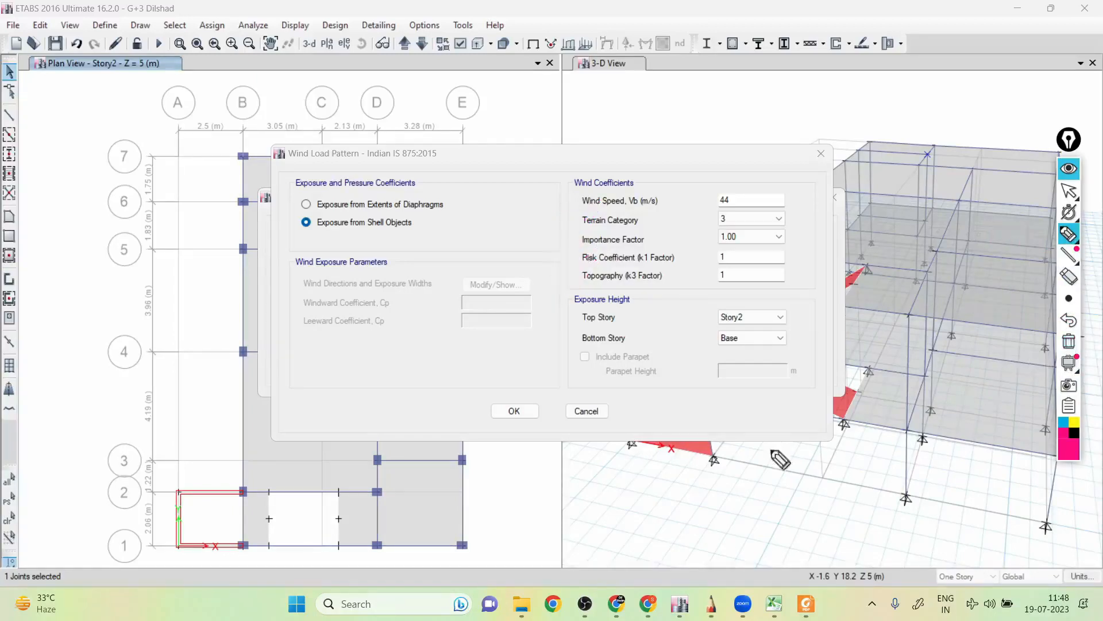
# - Restore the normal pointer and accept the IS 875:2015 wind load pattern settings of WLX
pyautogui.moveTo(1079, 221)
pyautogui.click(1069, 191)
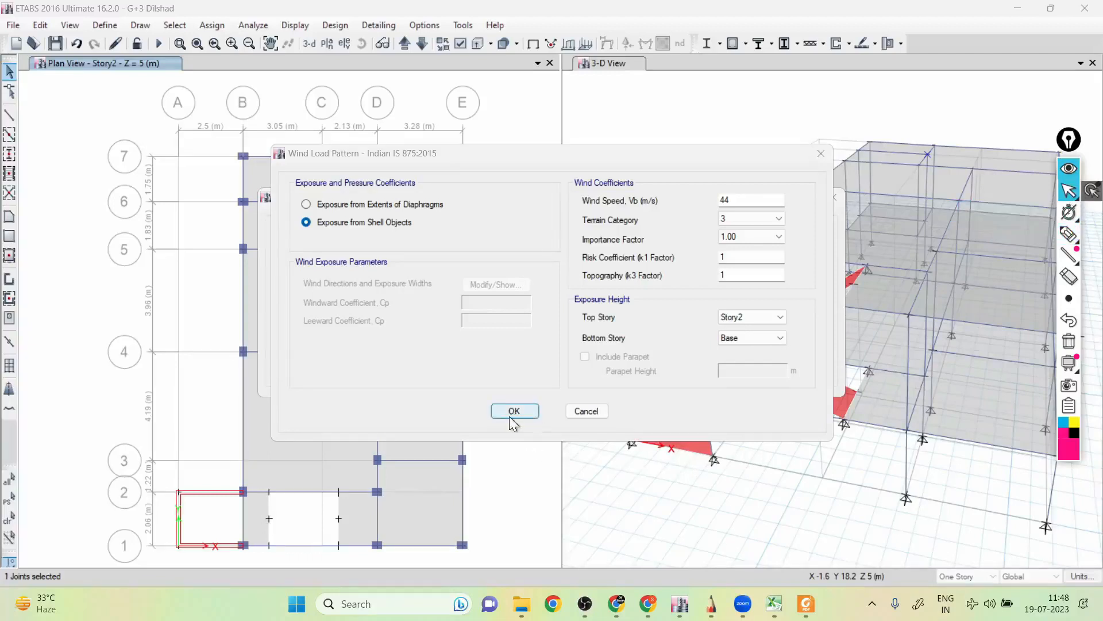
pyautogui.click(514, 412)
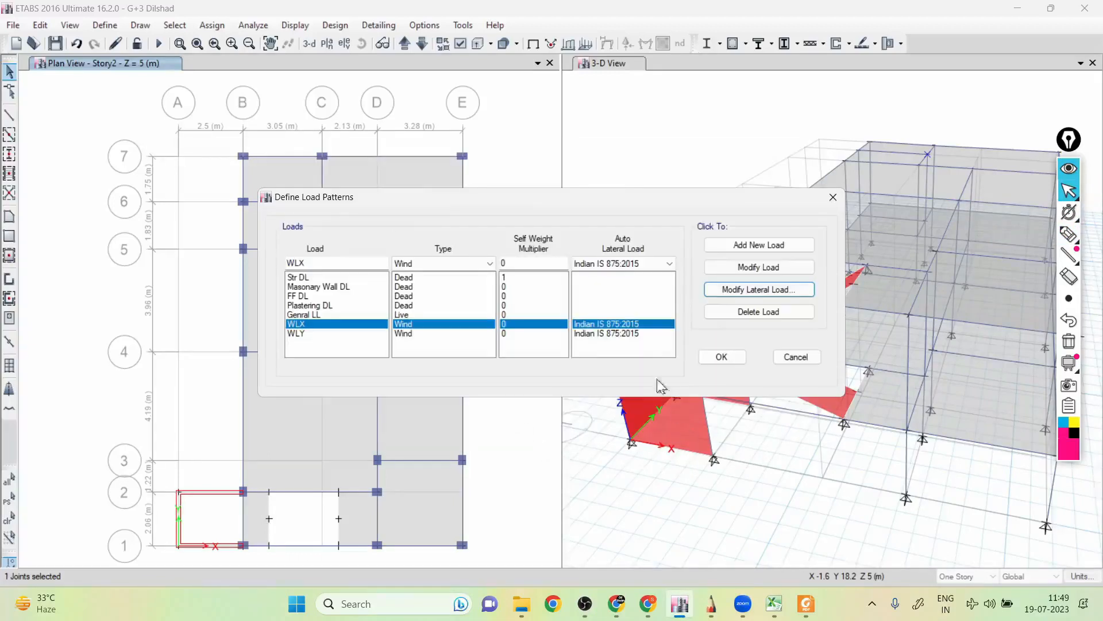